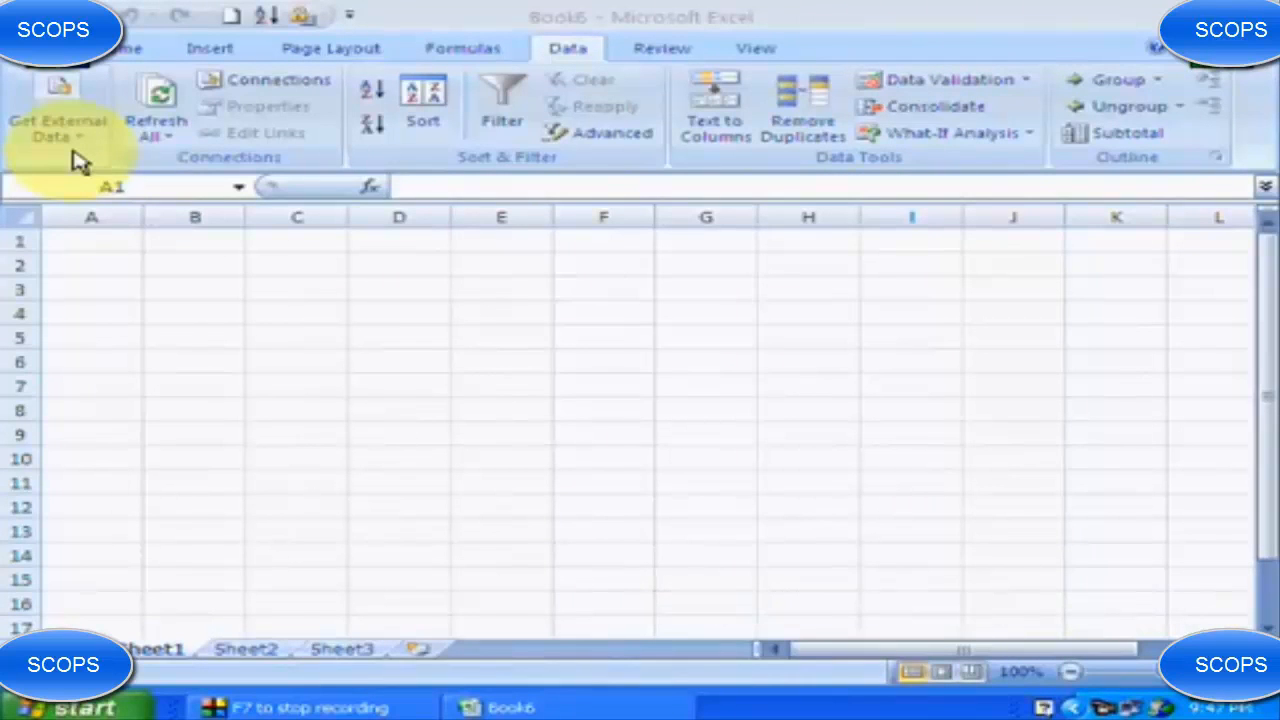
Launch Notepad from the Run dialog and maximize its window.
key("super+r")
type("notepad")
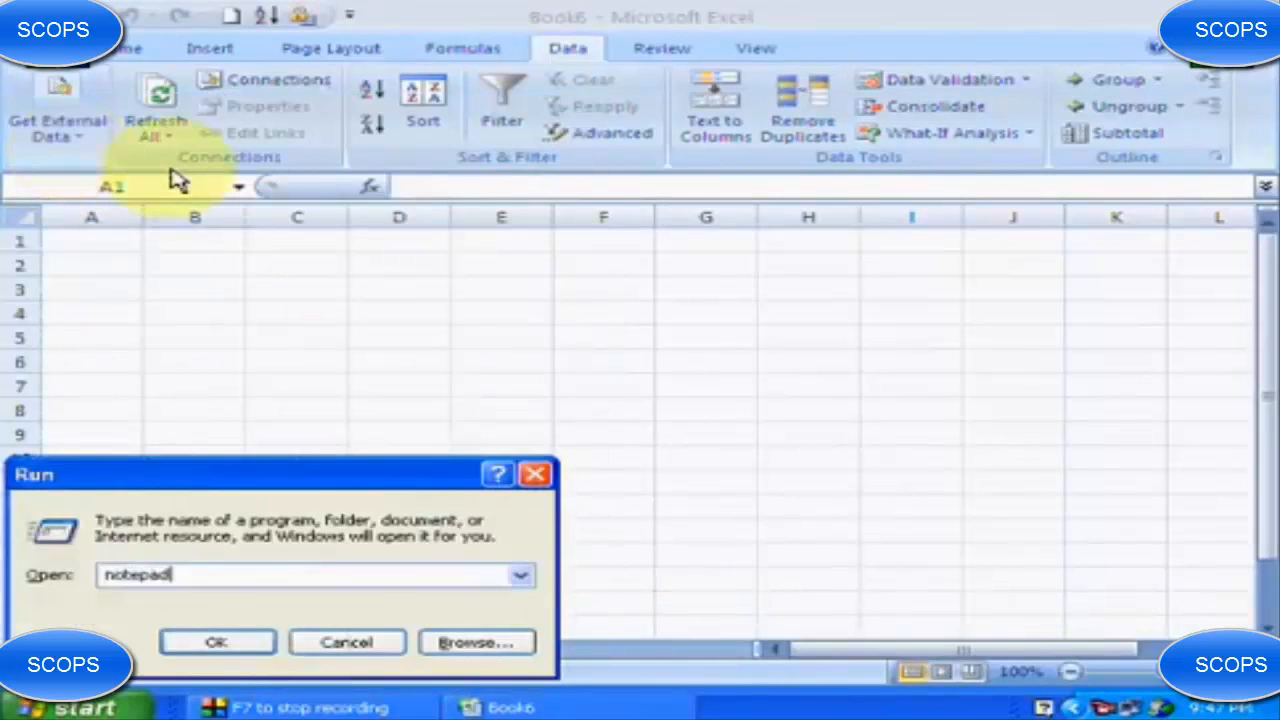
key("Return")
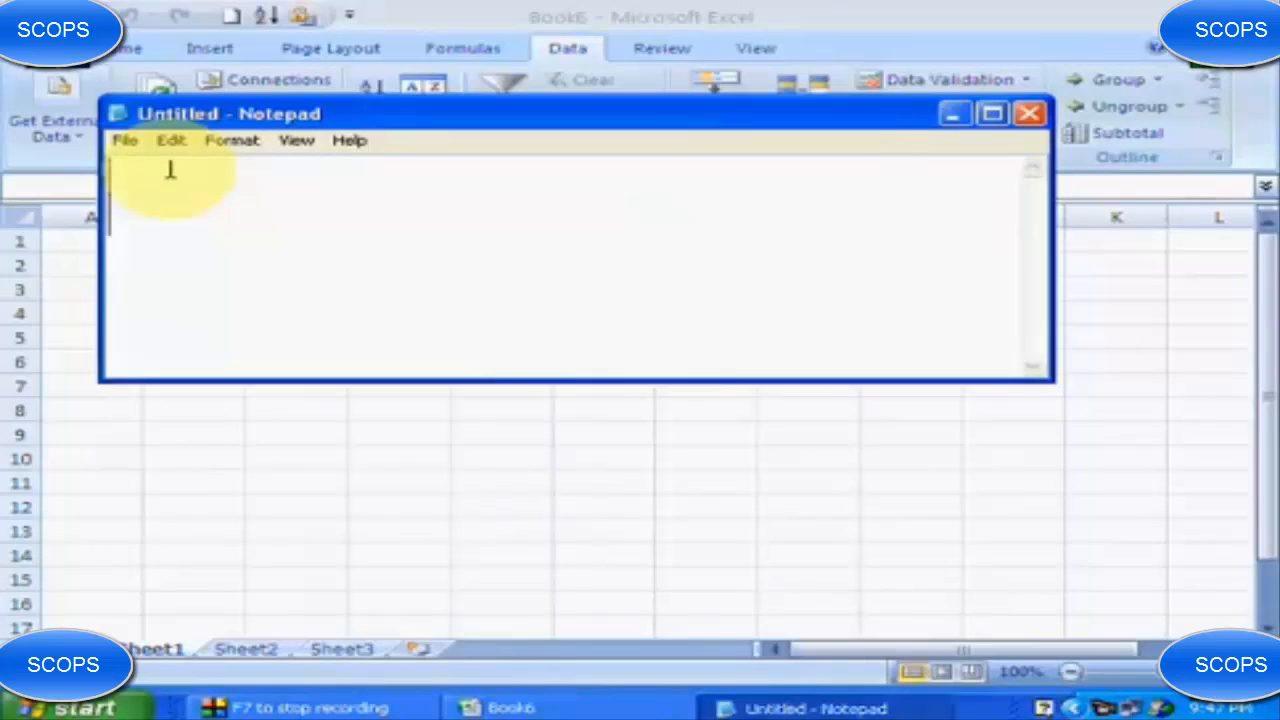
key("alt+space")
key("x")
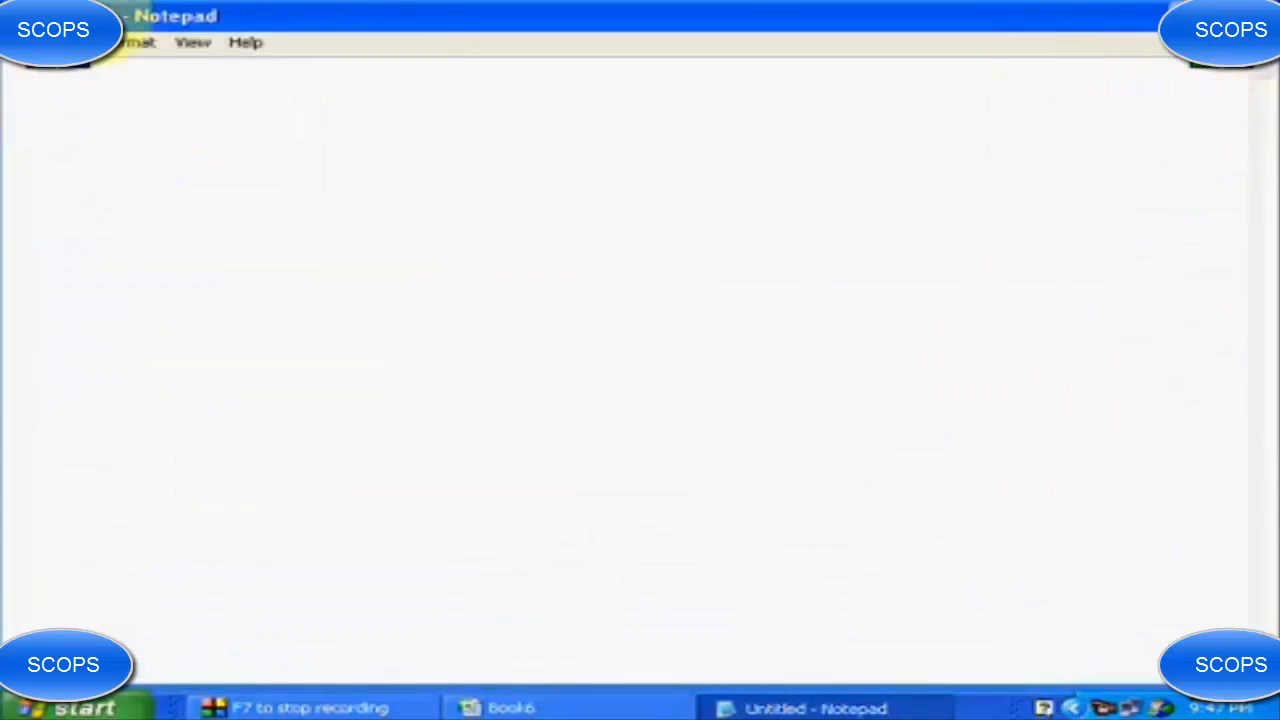
Reduce the Notepad font size to 14, keeping the Lucida Console Regular font.
left_click(62, 42)
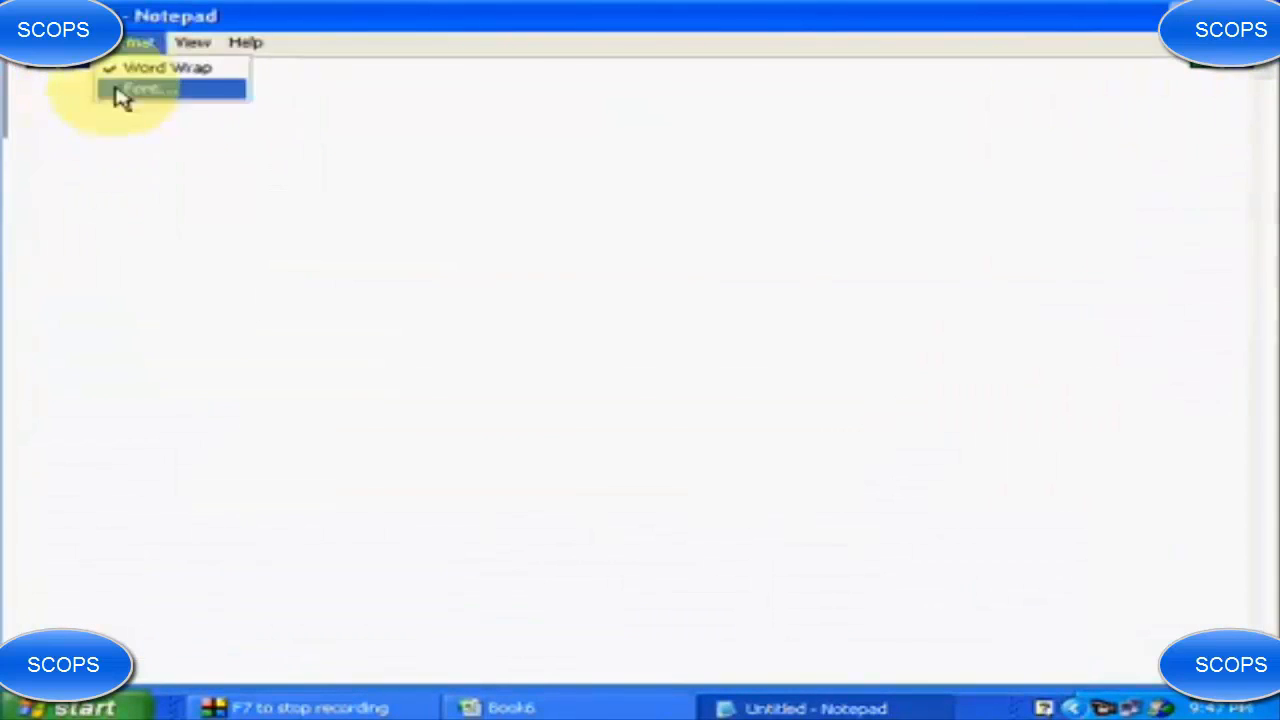
left_click(118, 94)
left_click(562, 268)
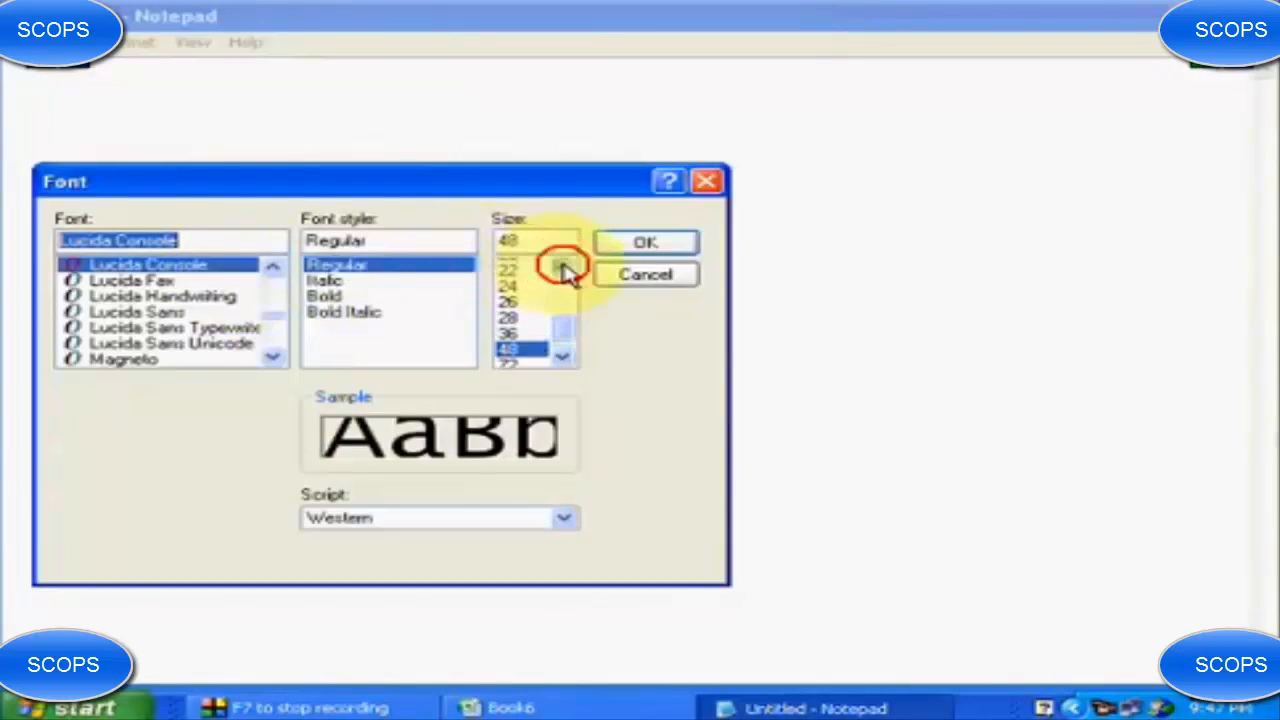
left_click(560, 267)
left_click(561, 267)
left_click(561, 267)
left_click(524, 266)
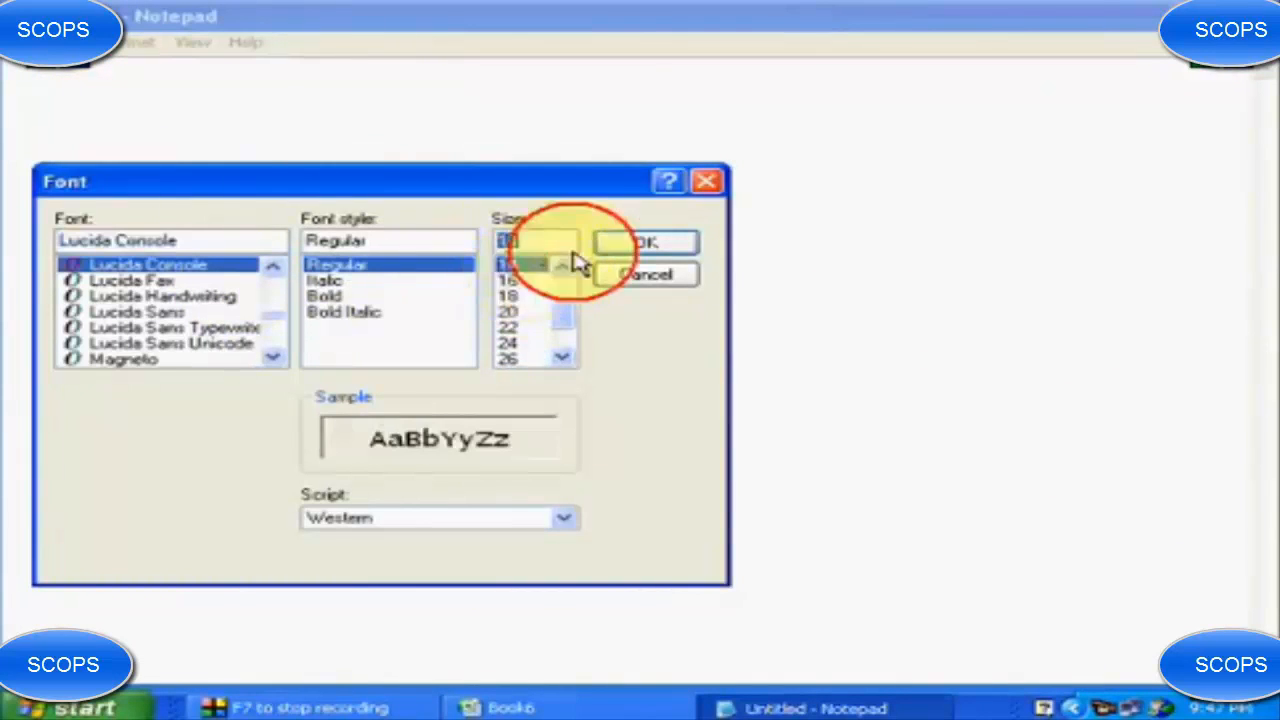
left_click(609, 240)
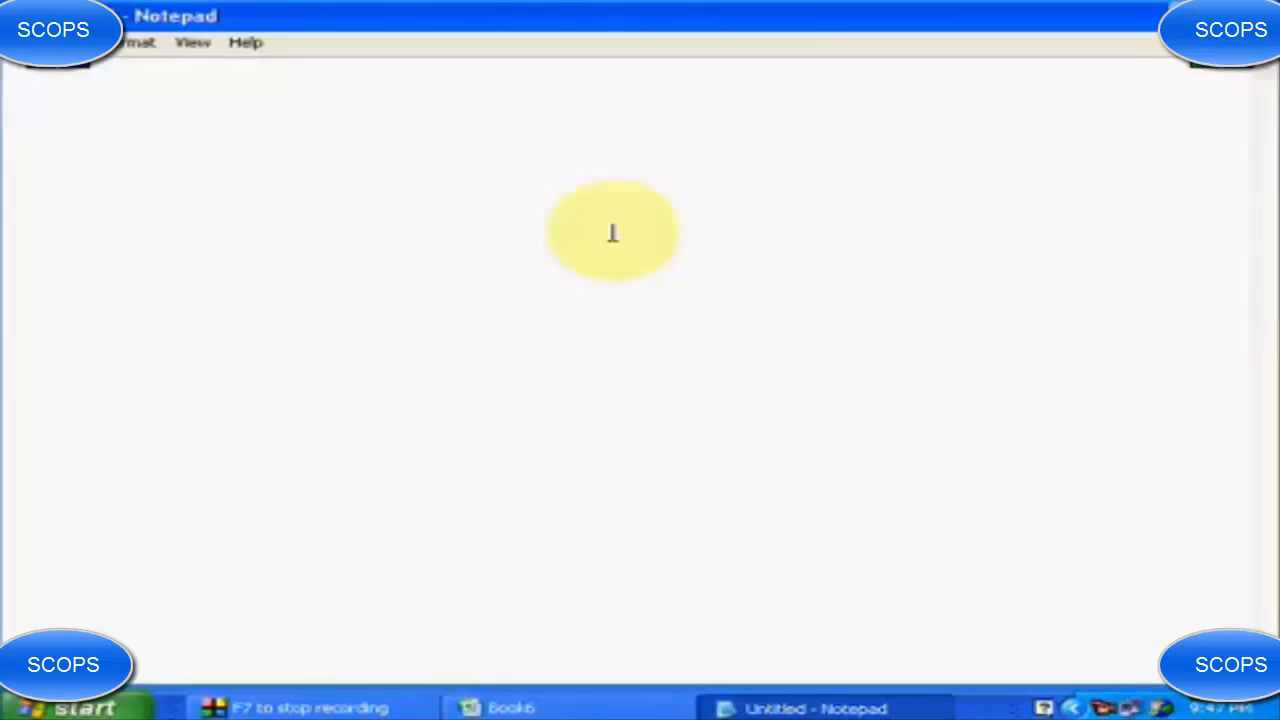
Enter the heading line Name, Dept and Salary, separated by two tabs each.
type("Name")
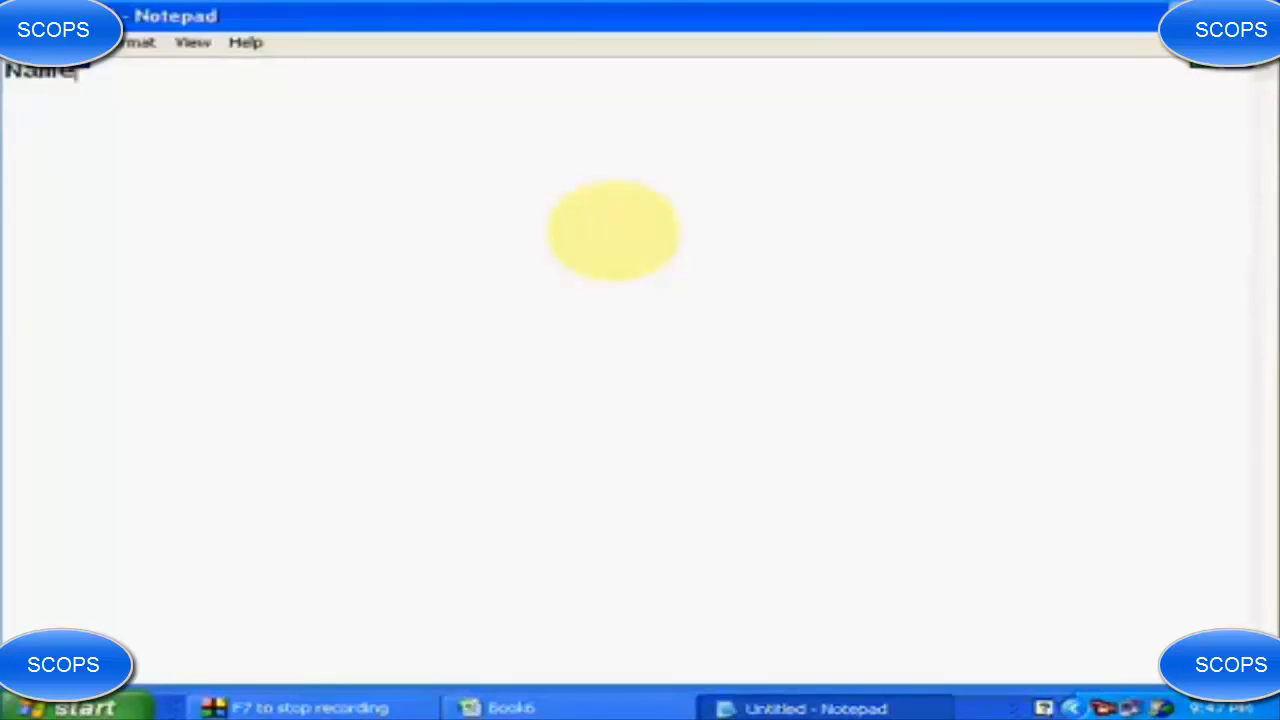
type("\tDept")
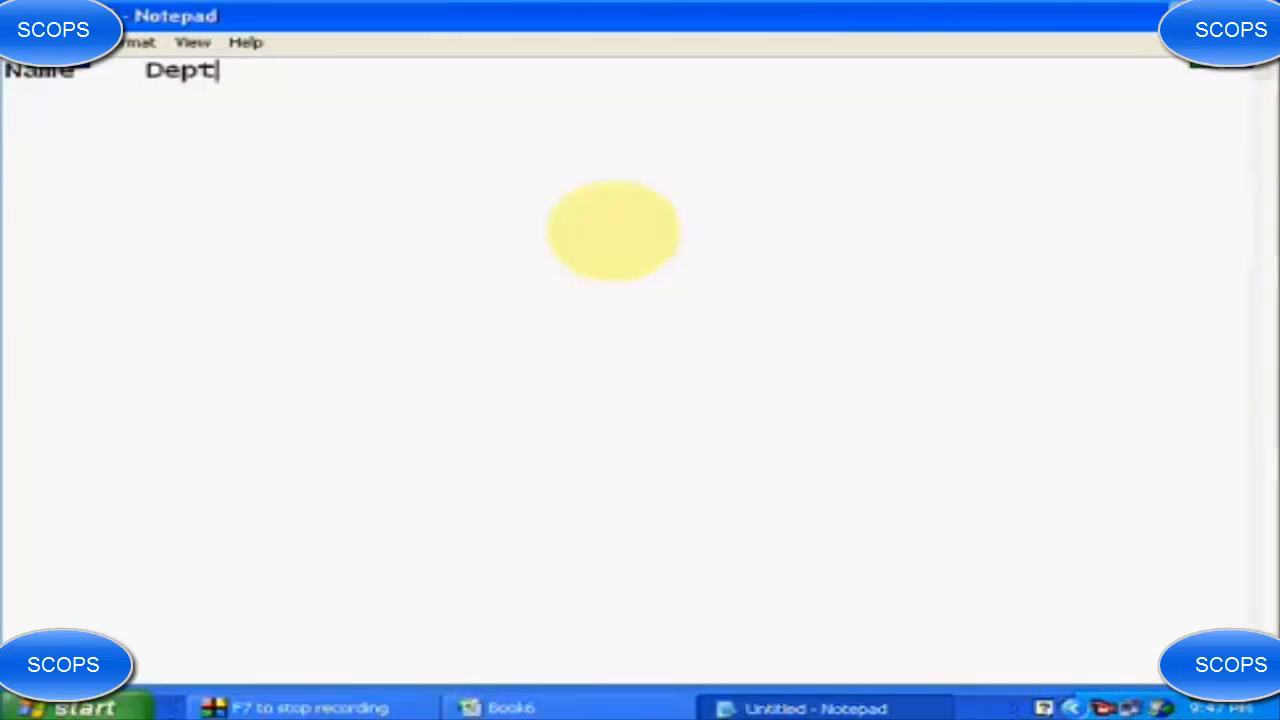
type("\t\tSalary")
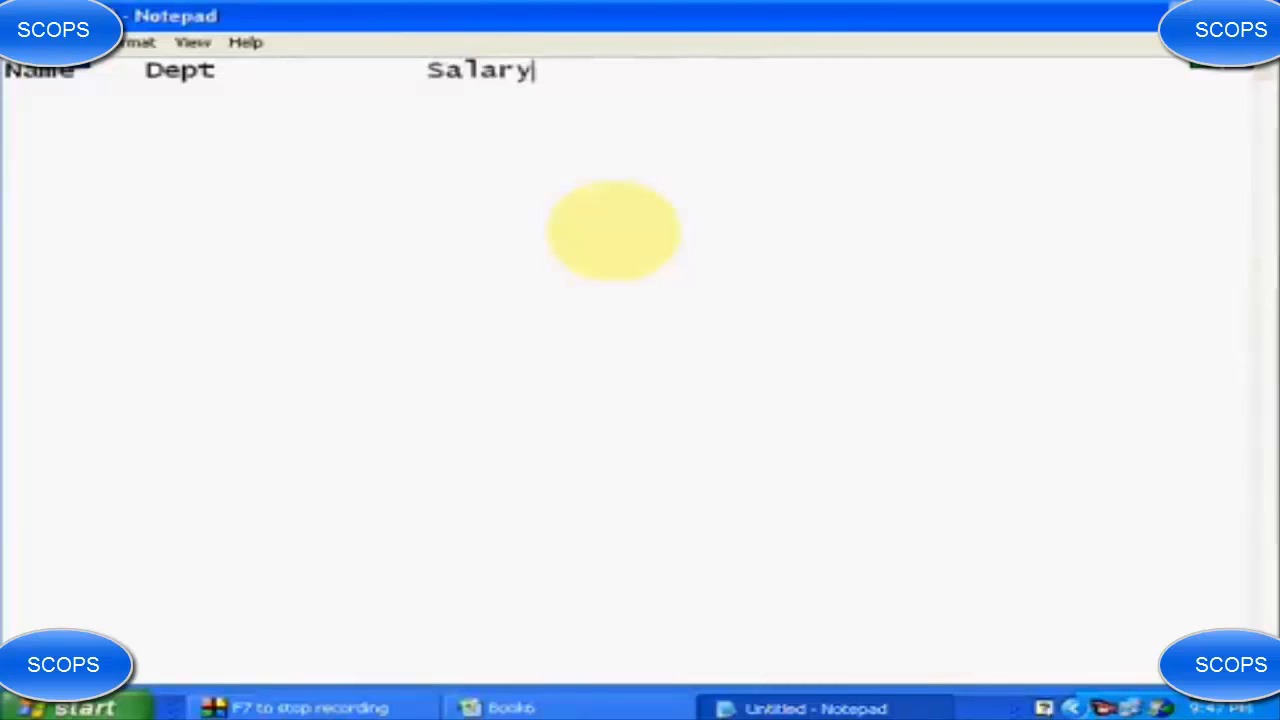
key("ctrl+Right")
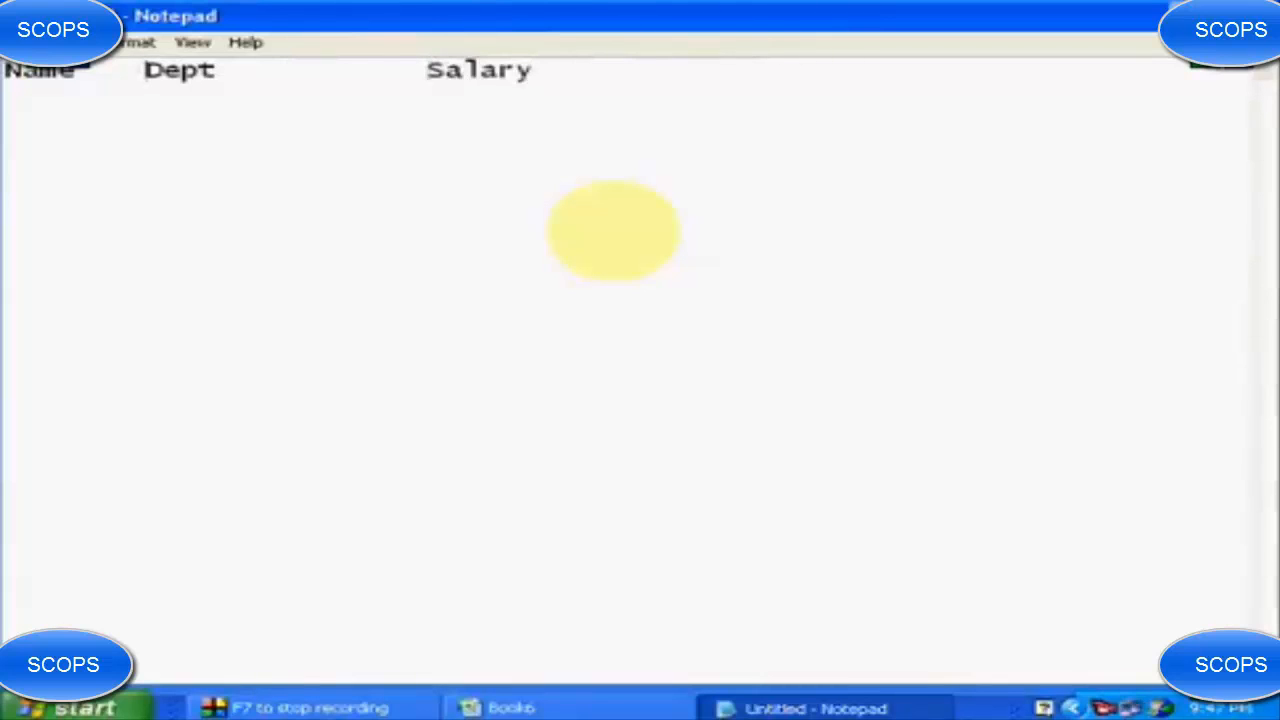
key("Tab")
key("End")
Add the first employee's row below the headings with the name, department Computer and salary 15000, separated by tabs.
key("Return")
type("Asif\t\t")
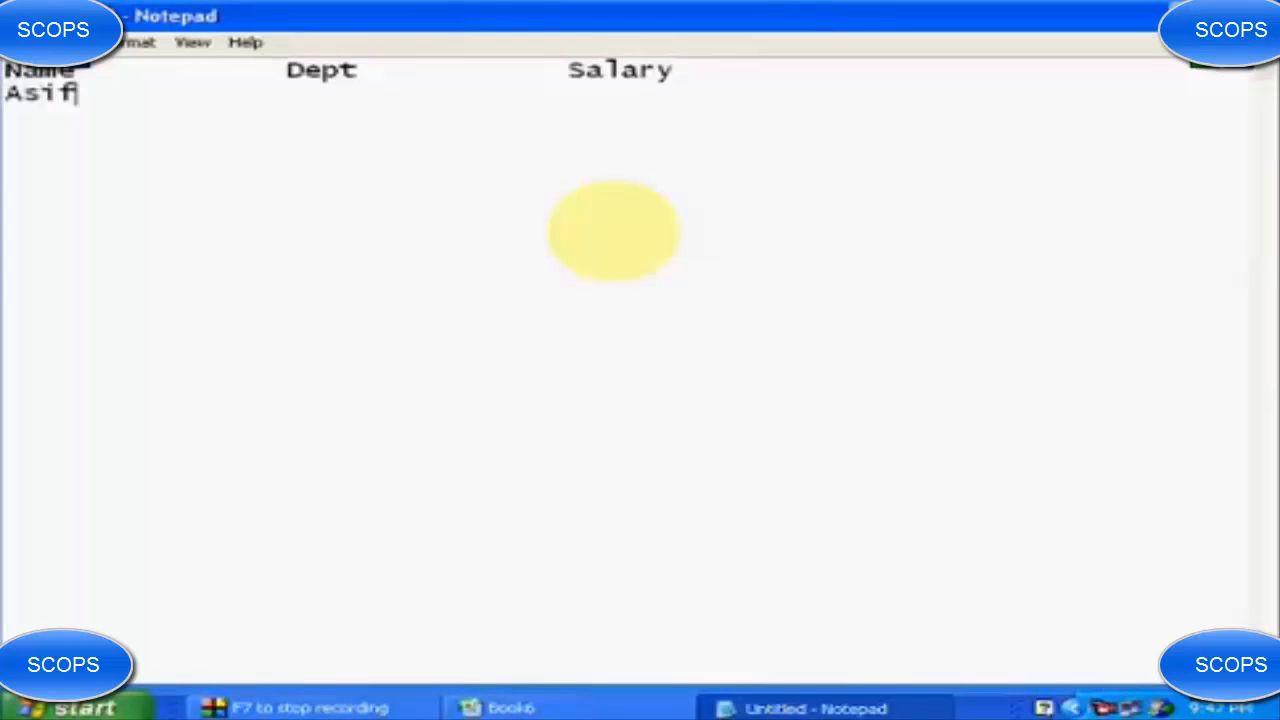
type("Co")
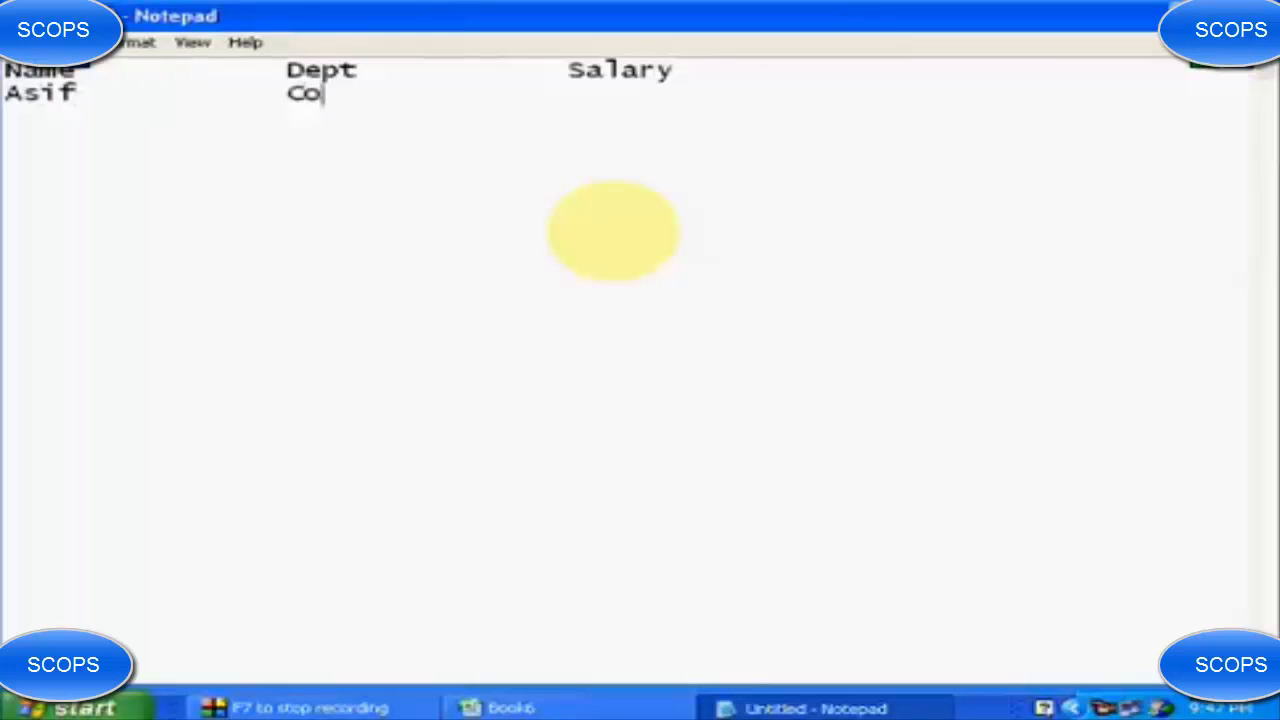
type("mputer")
key("Tab")
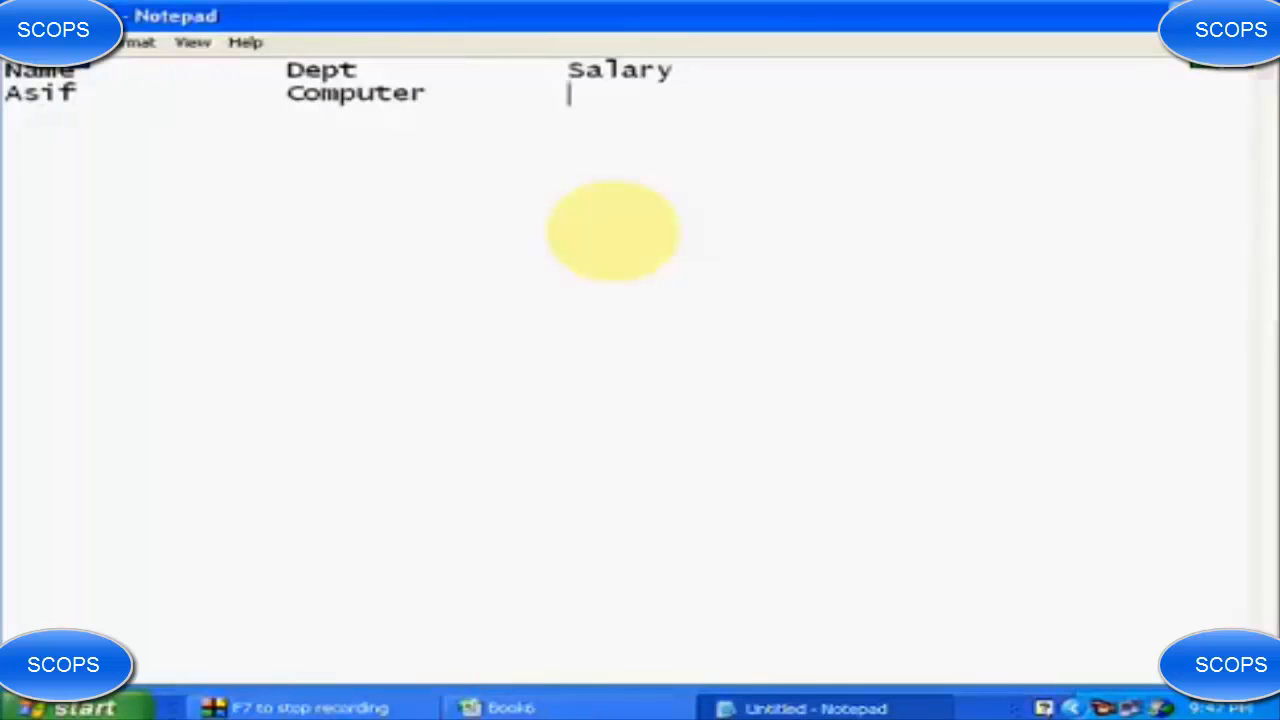
type("15000")
key("Return")
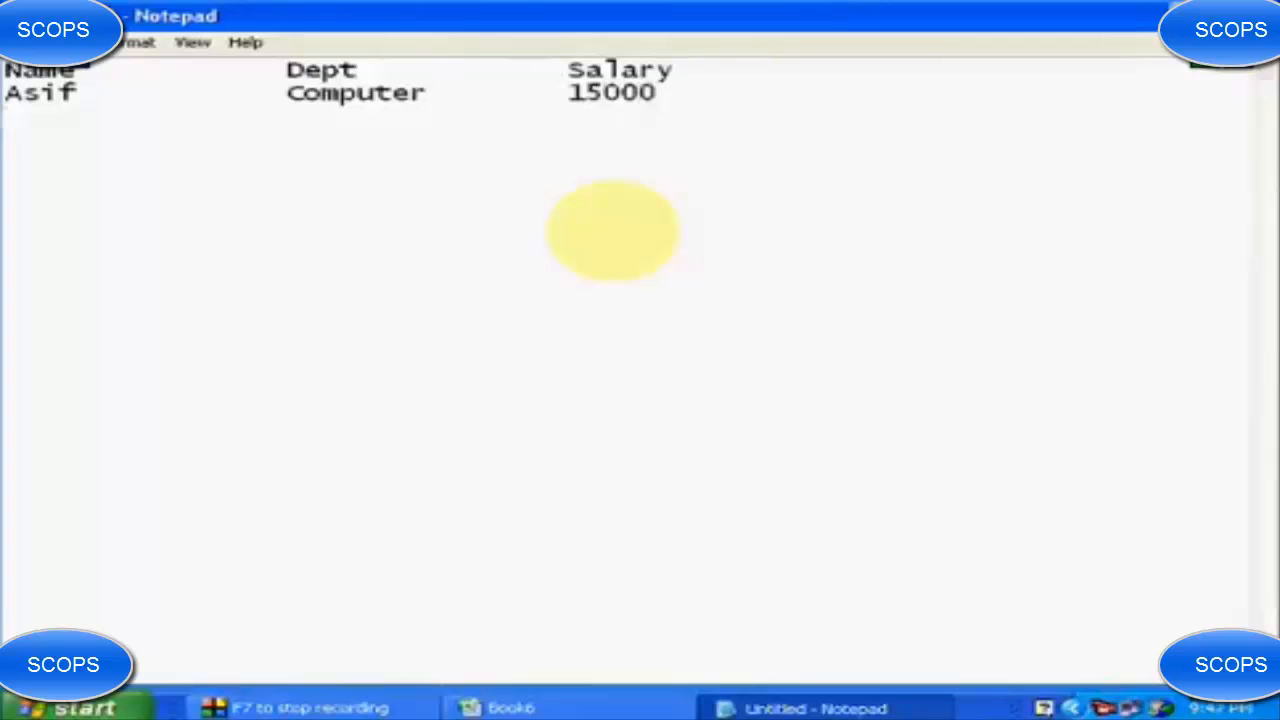
Add the second employee's row with the name, department Hr and salary 18000, separated by tabs.
type("Wasim\t\tHr\t\t")
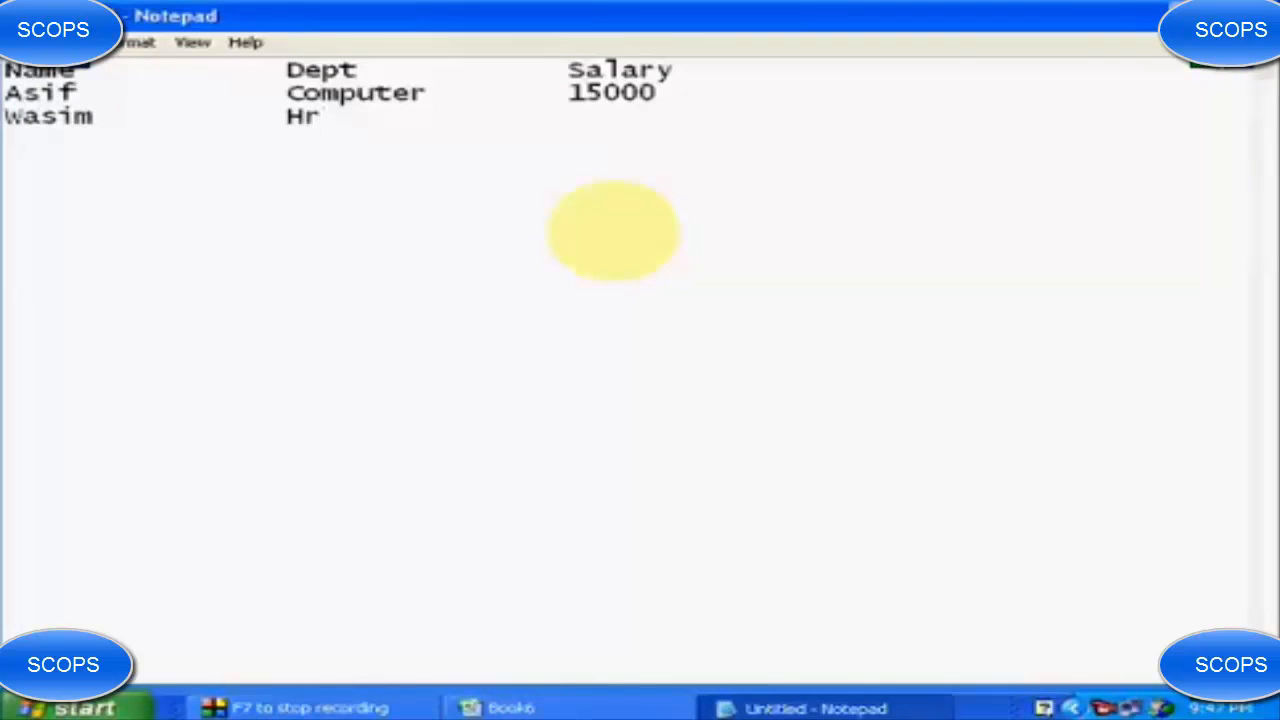
type("1800")
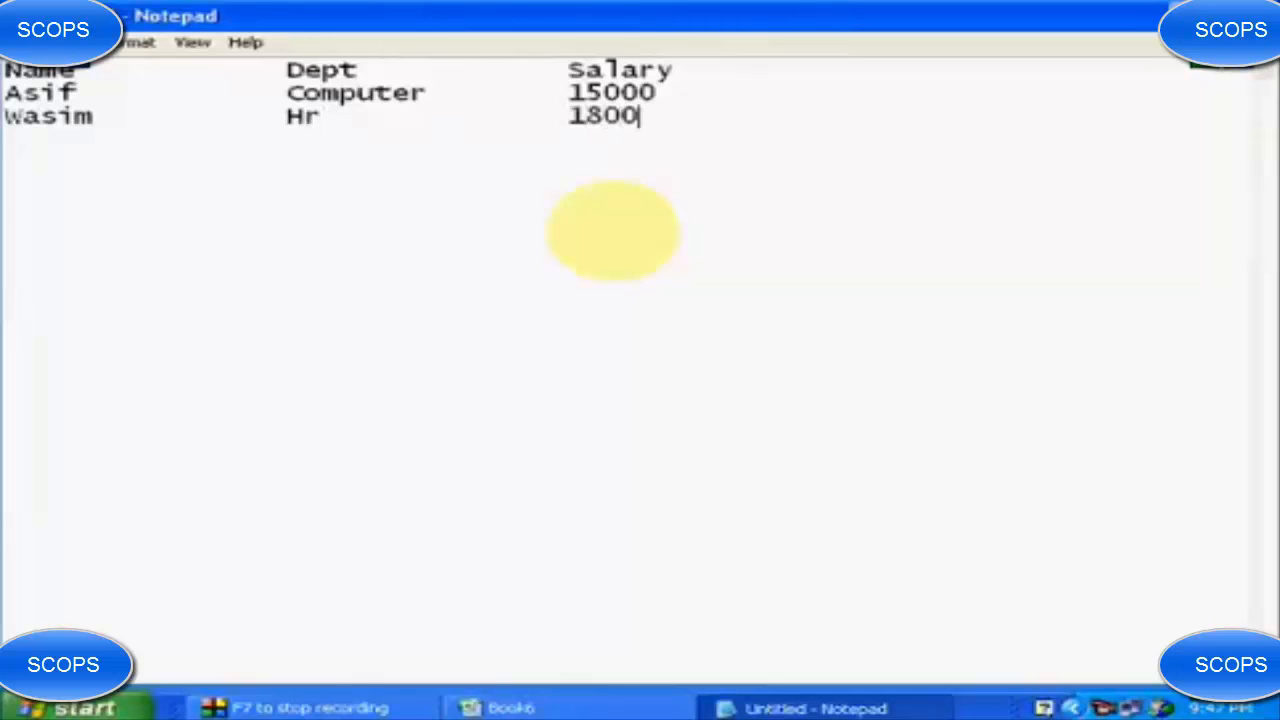
type("0")
key("Return")
Delete one of the two tabs between the Name and Dept columns in all three lines.
key("Right")
key("Right")
key("Right")
key("Right")
key("Right")
key("Right")
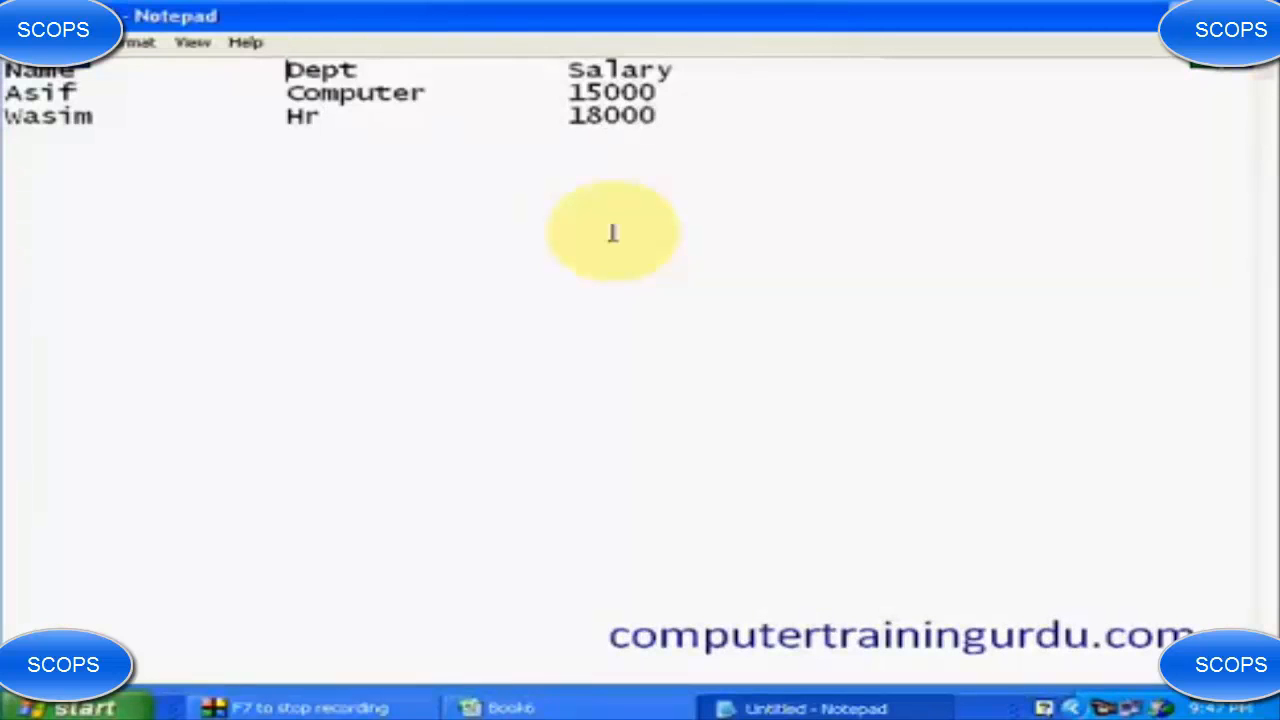
key("BackSpace")
key("BackSpace")
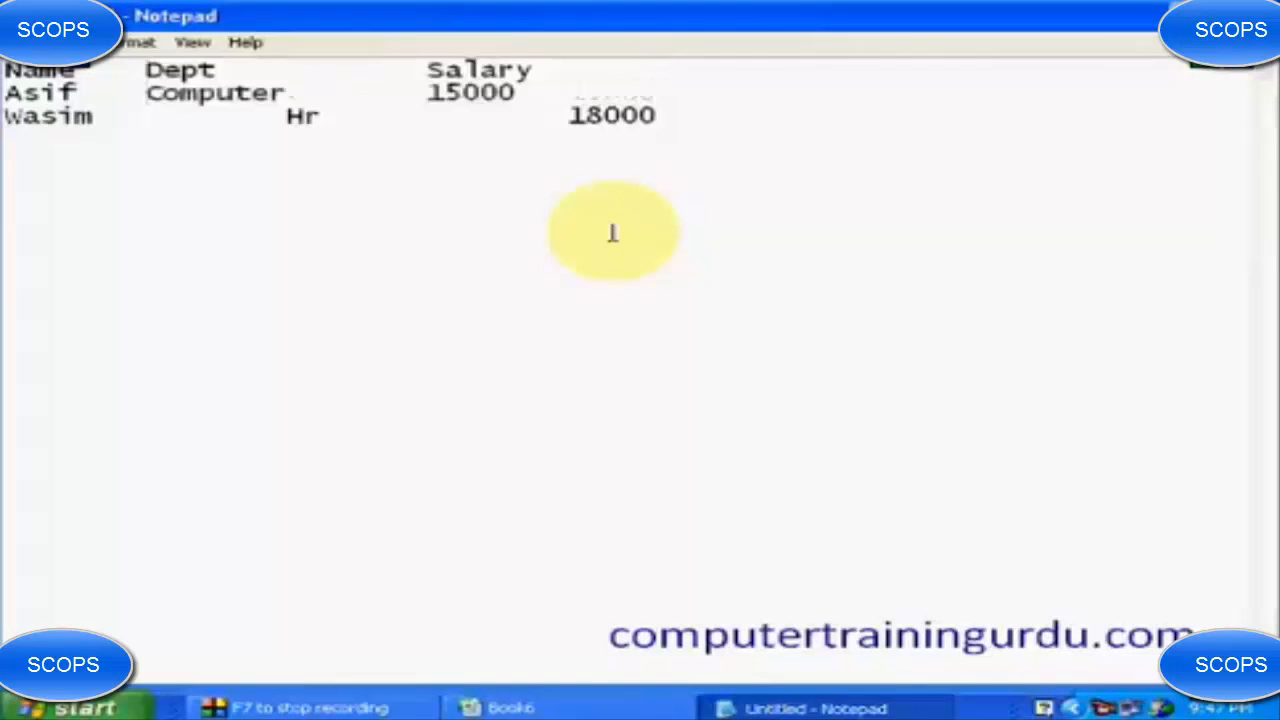
key("Down")
key("BackSpace")
Delete one tab before the Salary column in all three lines.
key("Up")
key("Up")
key("Right")
key("Right")
key("Right")
key("Right")
key("Right")
key("Right")
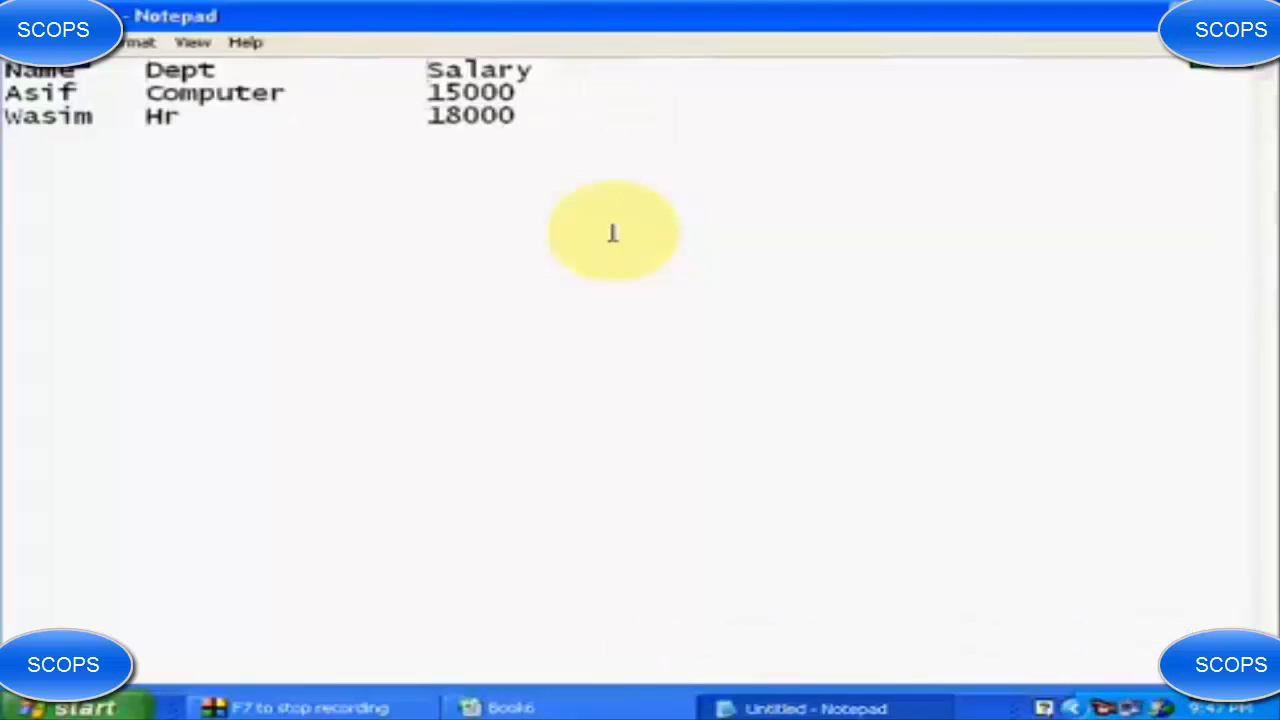
key("BackSpace")
key("Down")
key("BackSpace")
key("BackSpace")
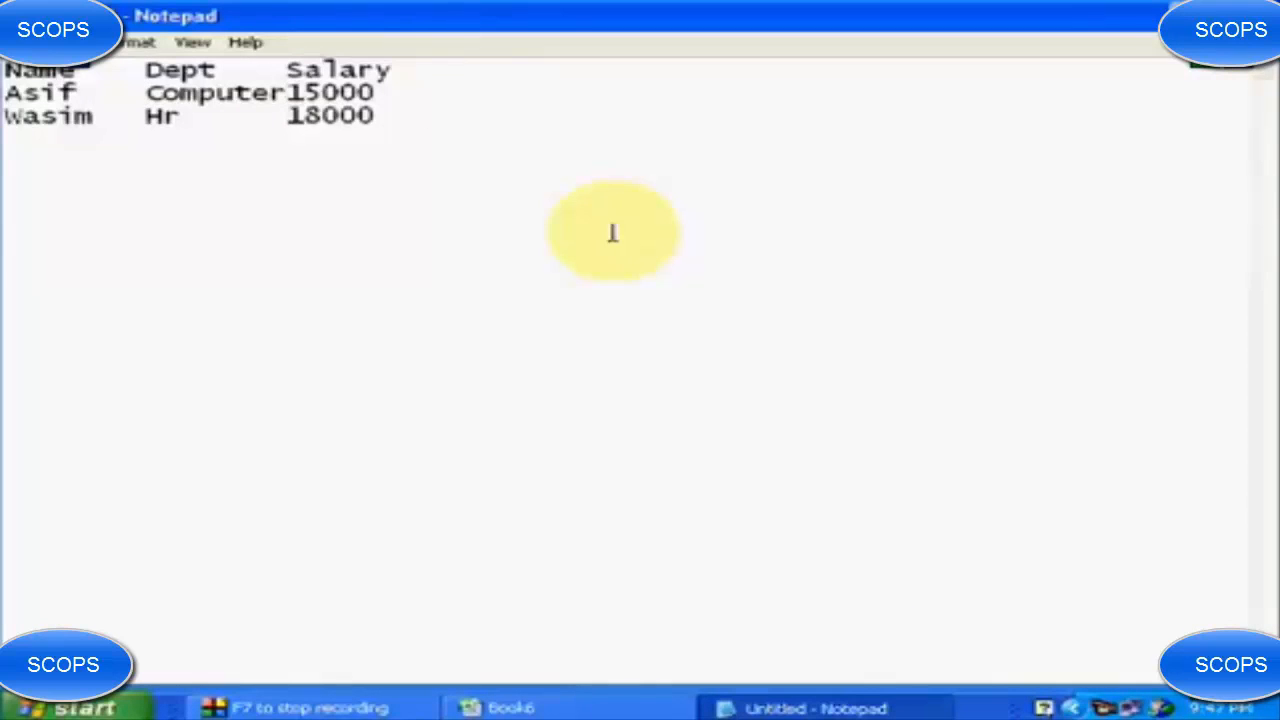
Save the text file as data on the Desktop and close Notepad.
key("alt+f")
key("a")
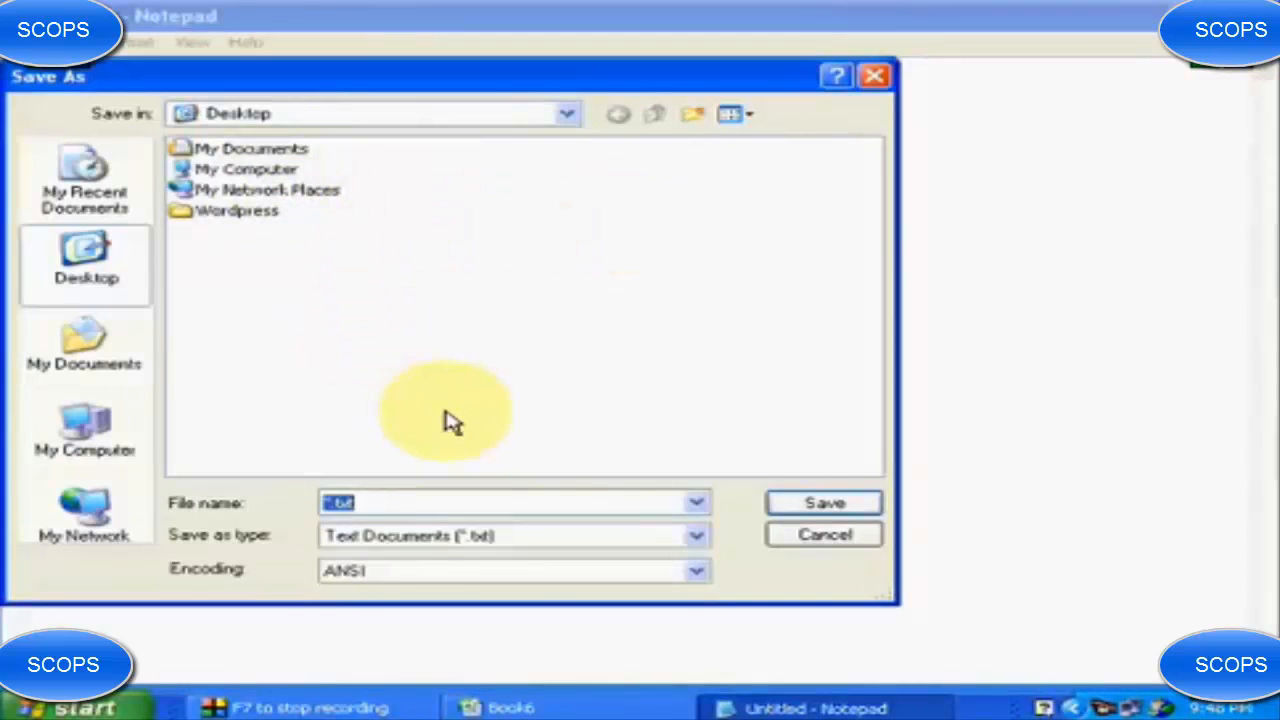
type("data")
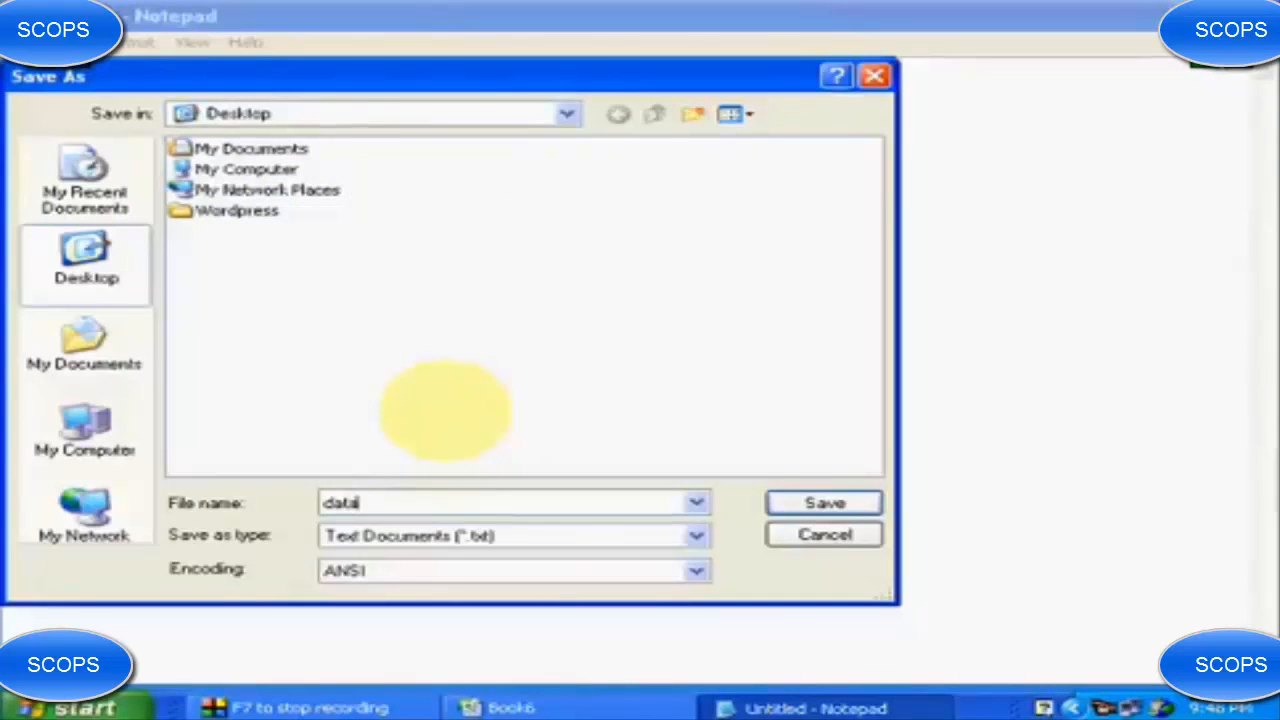
key("Return")
key("alt+F4")
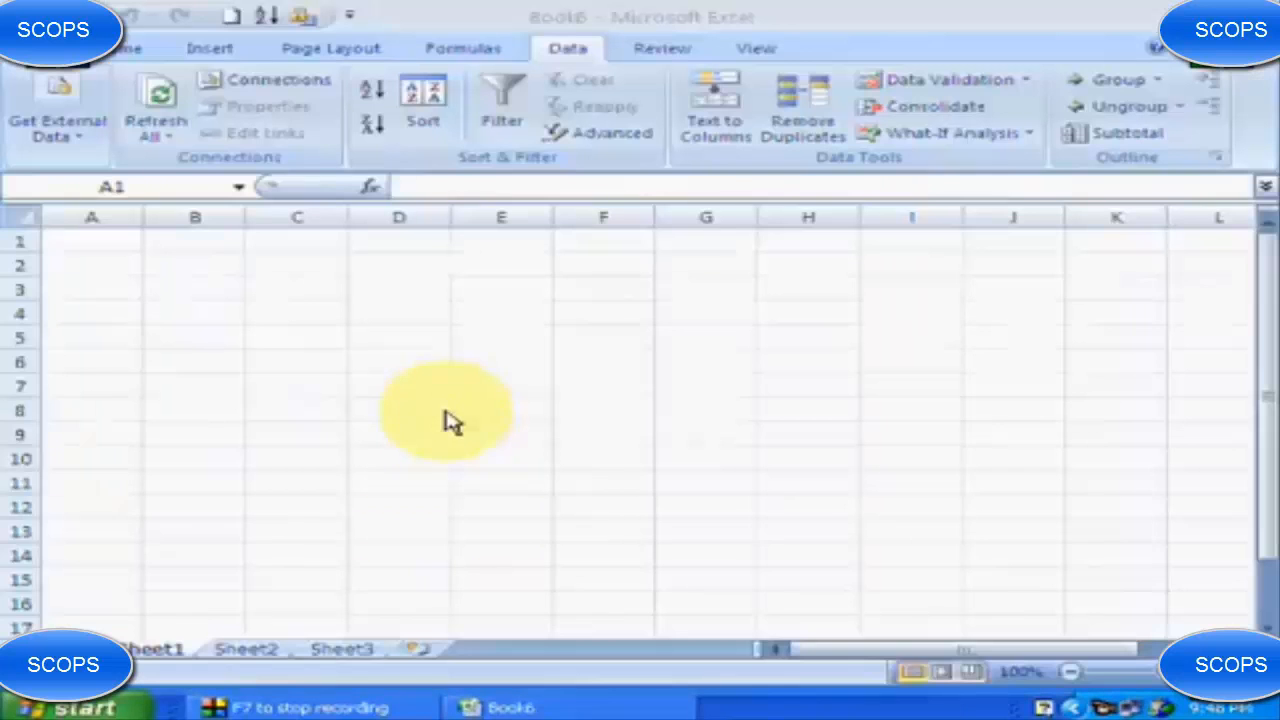
Start a text import at cell A1 using the data file from the Desktop.
left_click(112, 240)
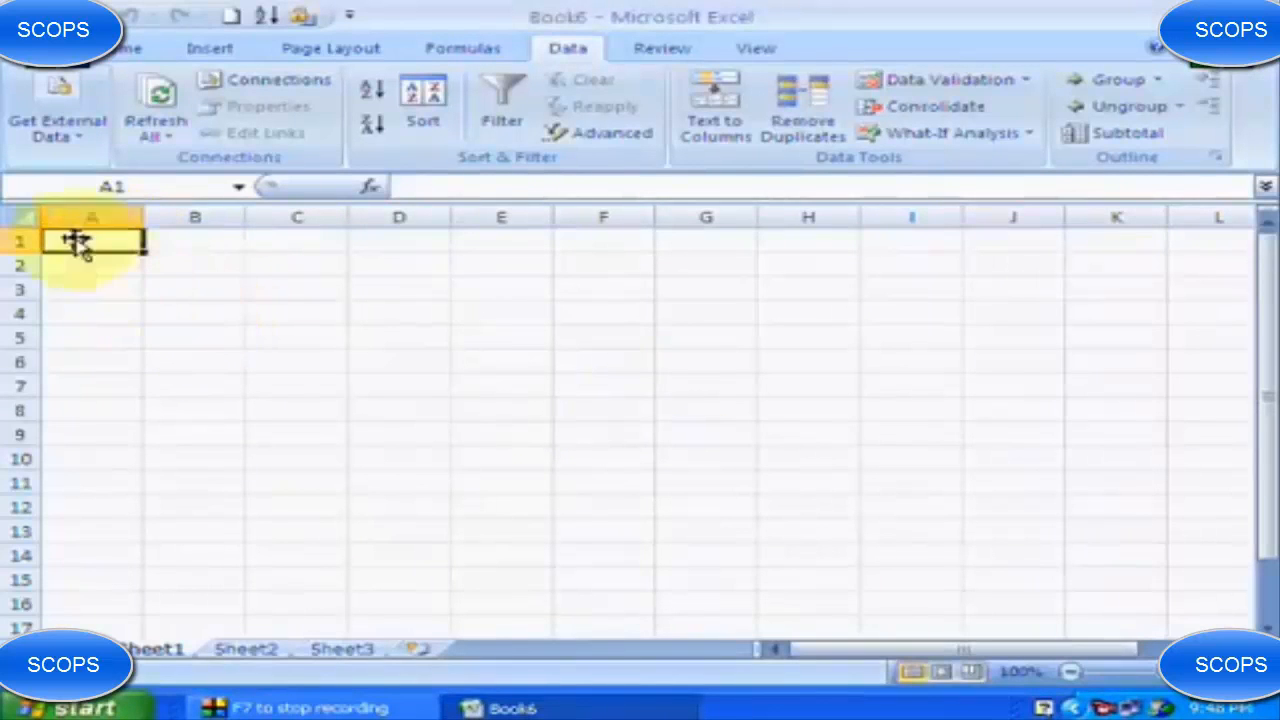
left_click(76, 150)
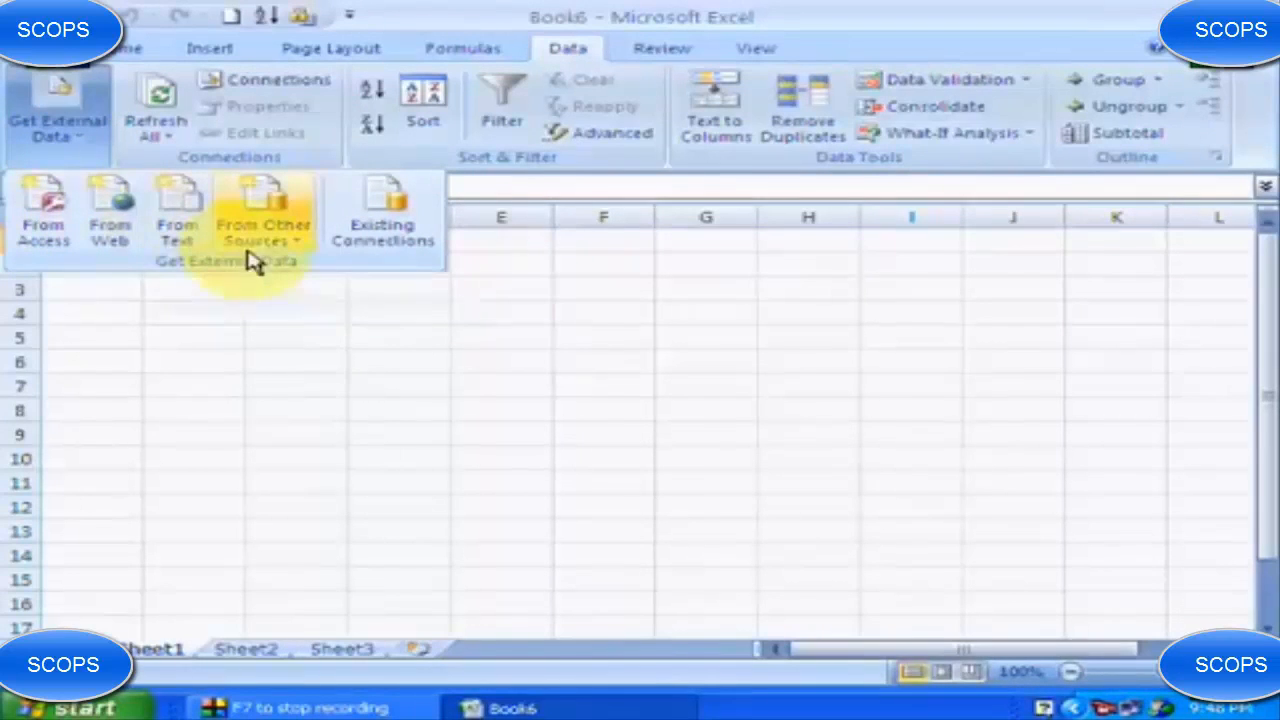
left_click(181, 240)
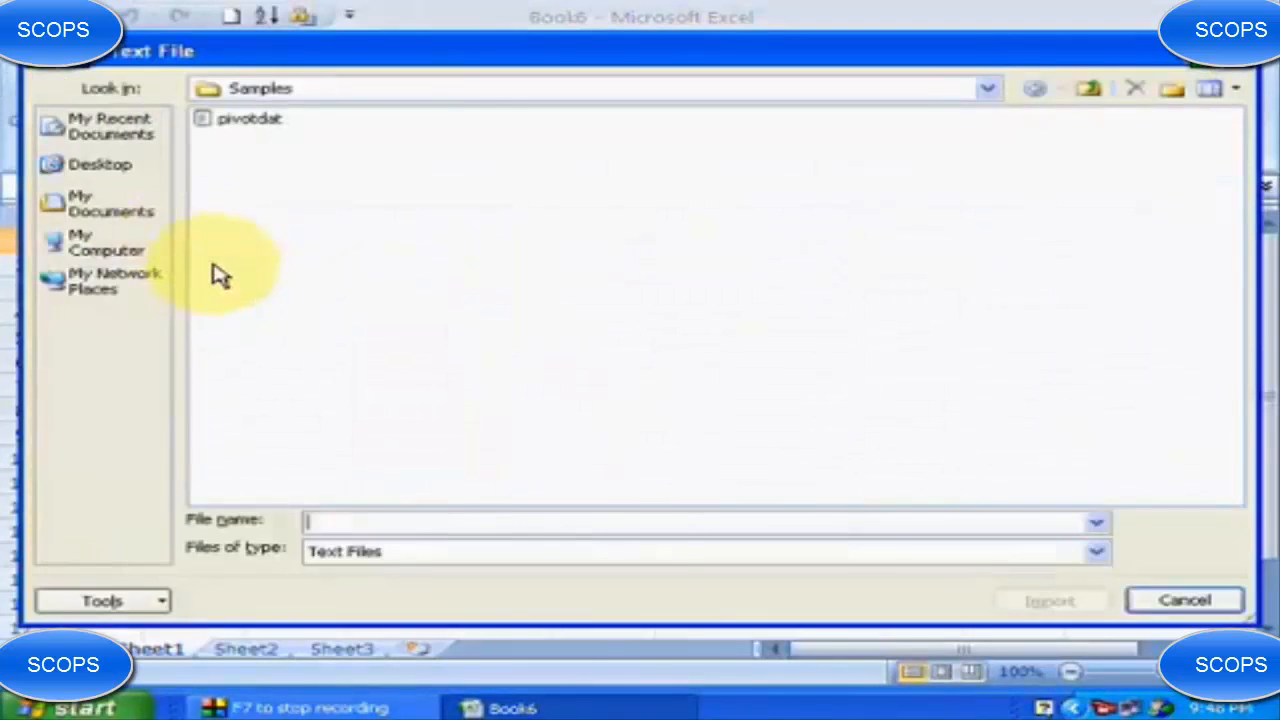
left_click(101, 177)
left_click(220, 203)
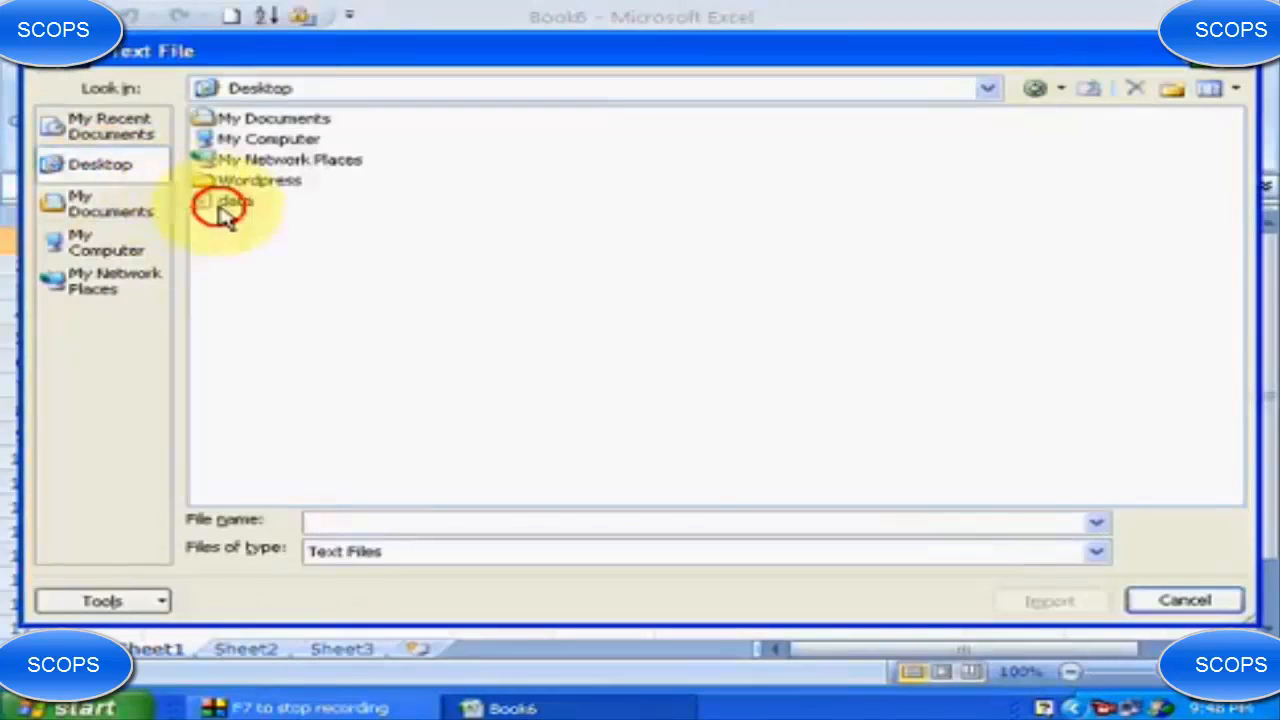
left_click(1040, 600)
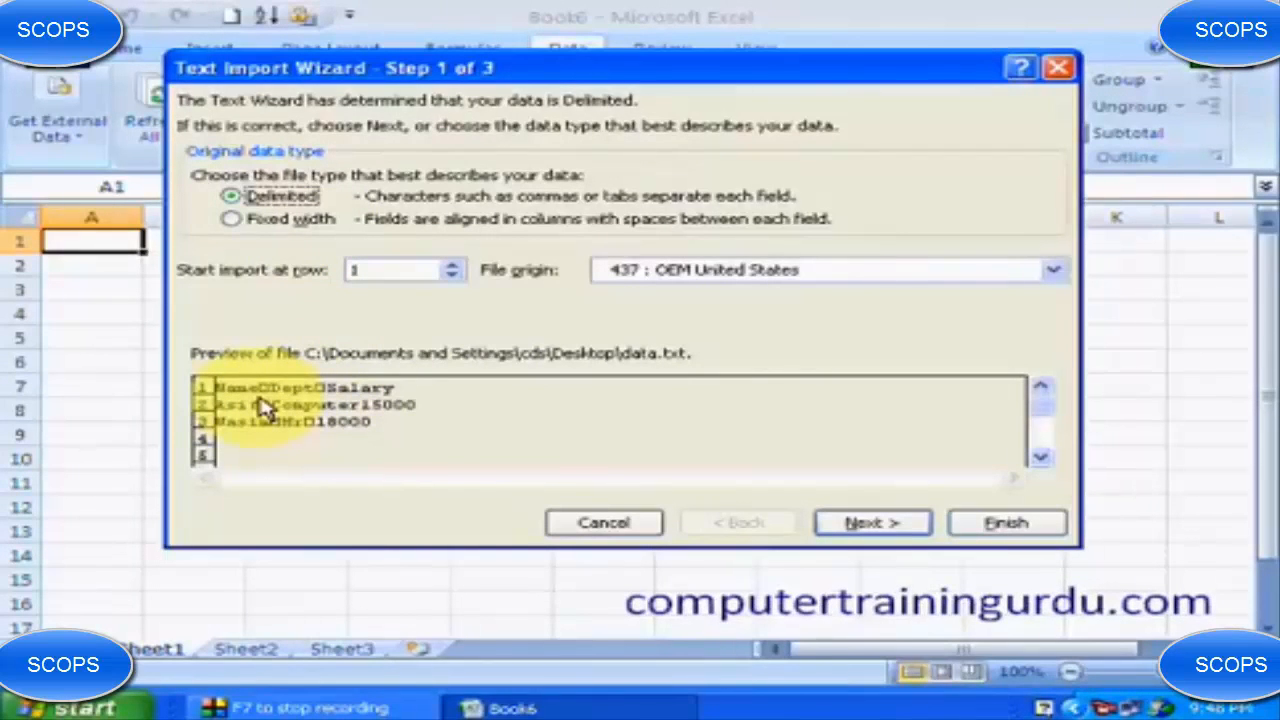
Finish the import as tab-delimited data, placing it in the existing worksheet at $A$1.
left_click(892, 530)
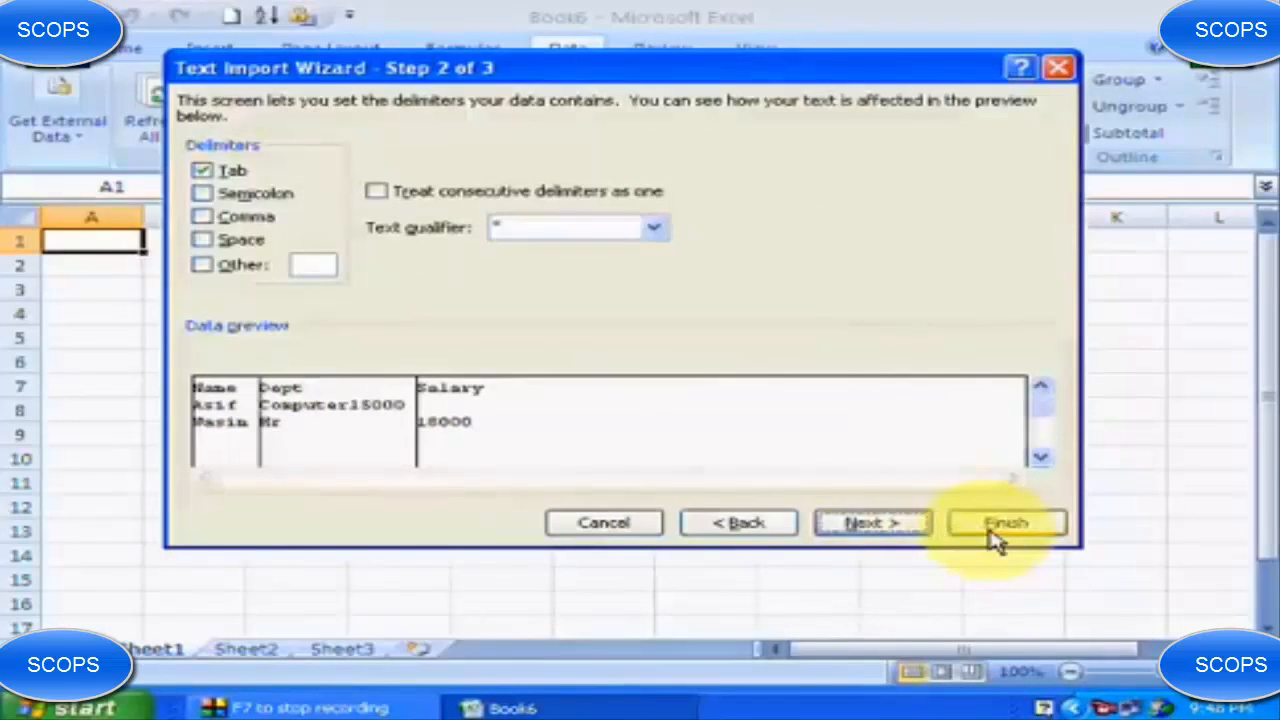
left_click(995, 540)
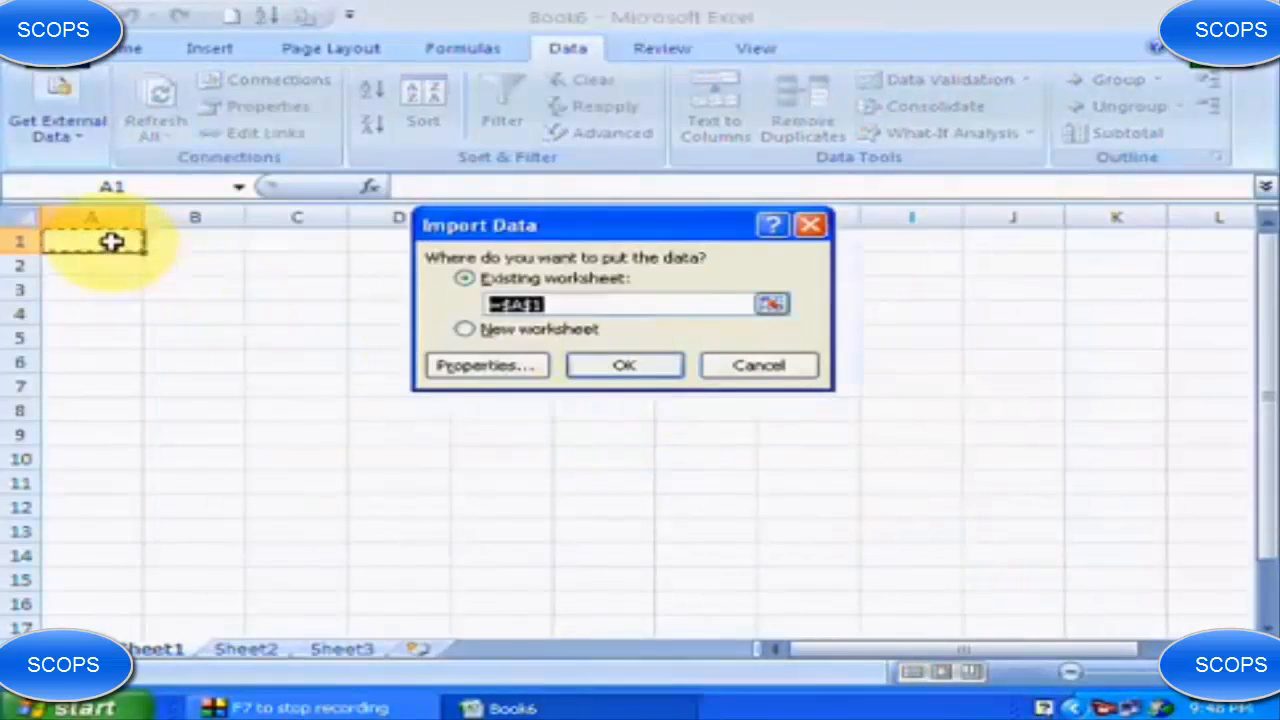
left_click(625, 368)
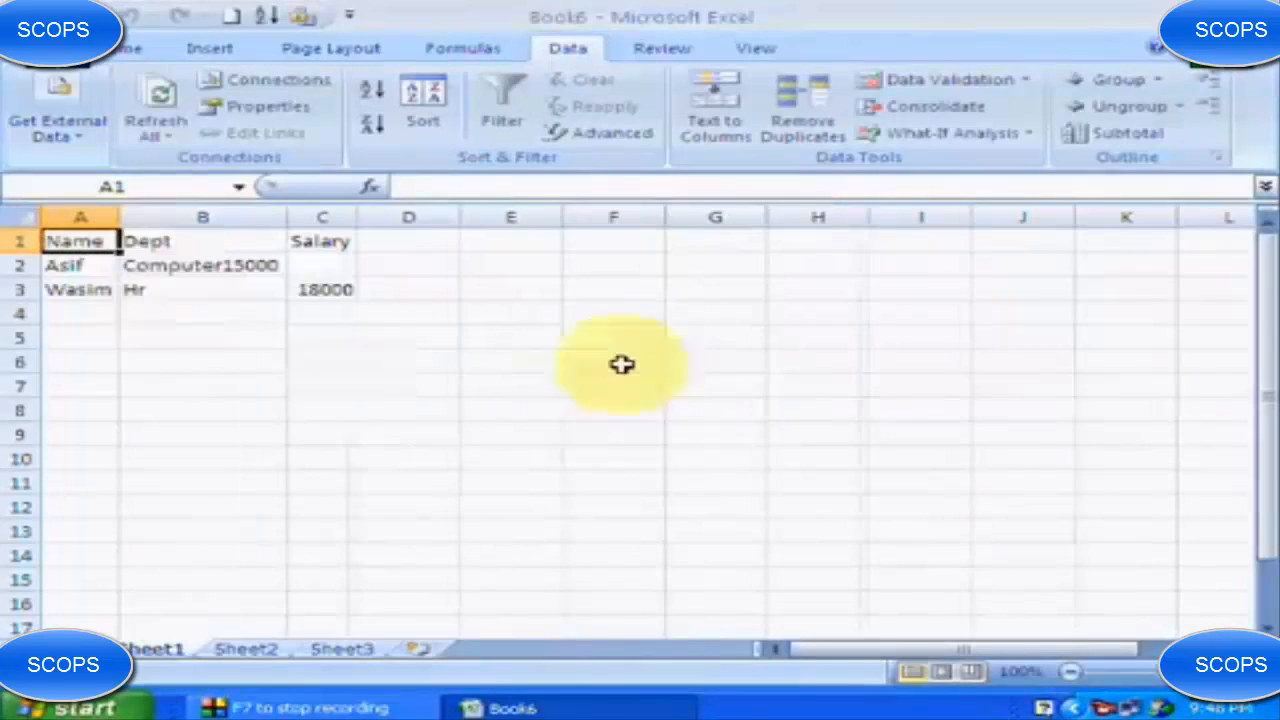
Move the 15000 salary from the end of the Dept entry in cell B2 into cell C2.
double_click(219, 265)
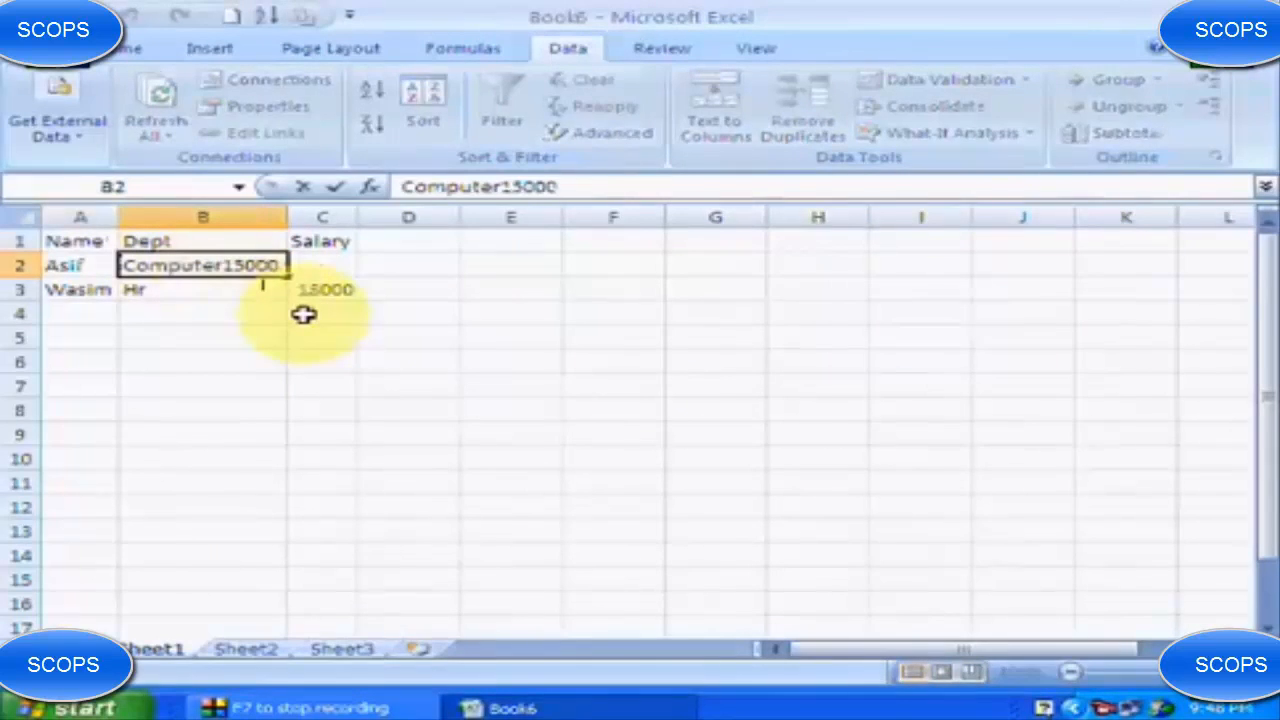
key("shift+End")
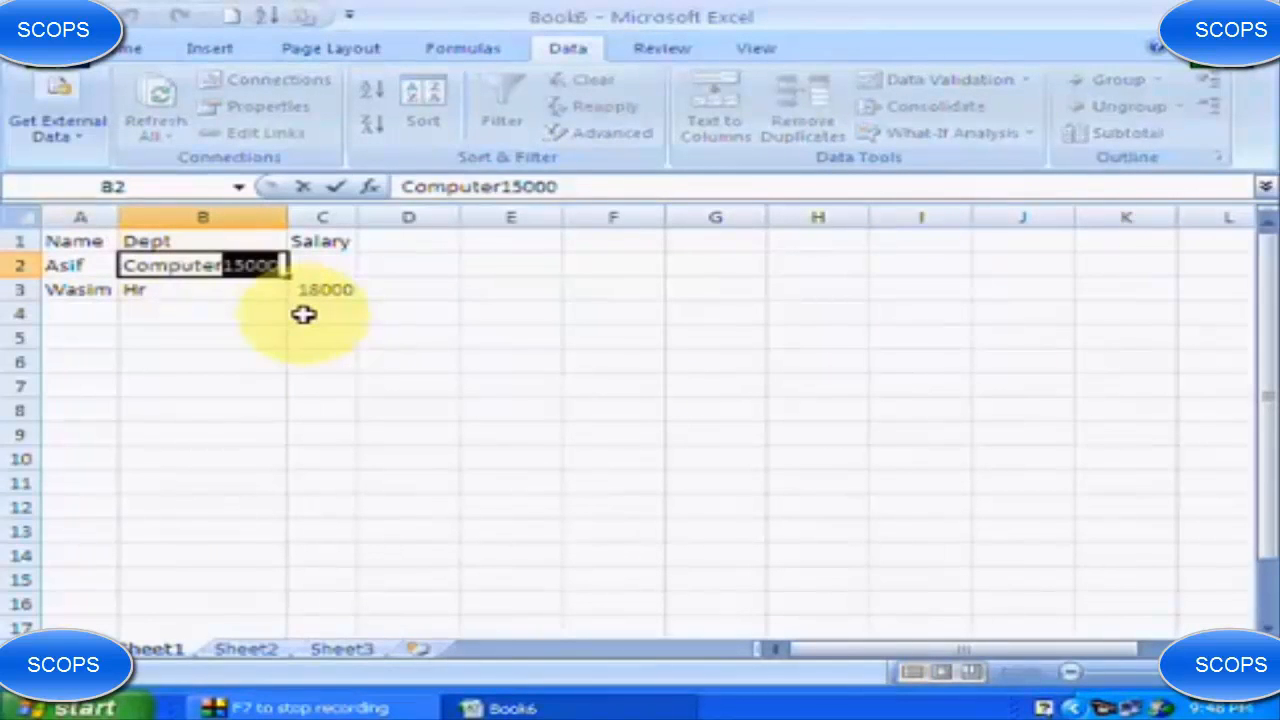
key("ctrl+x")
key("Return")
key("Up")
key("Right")
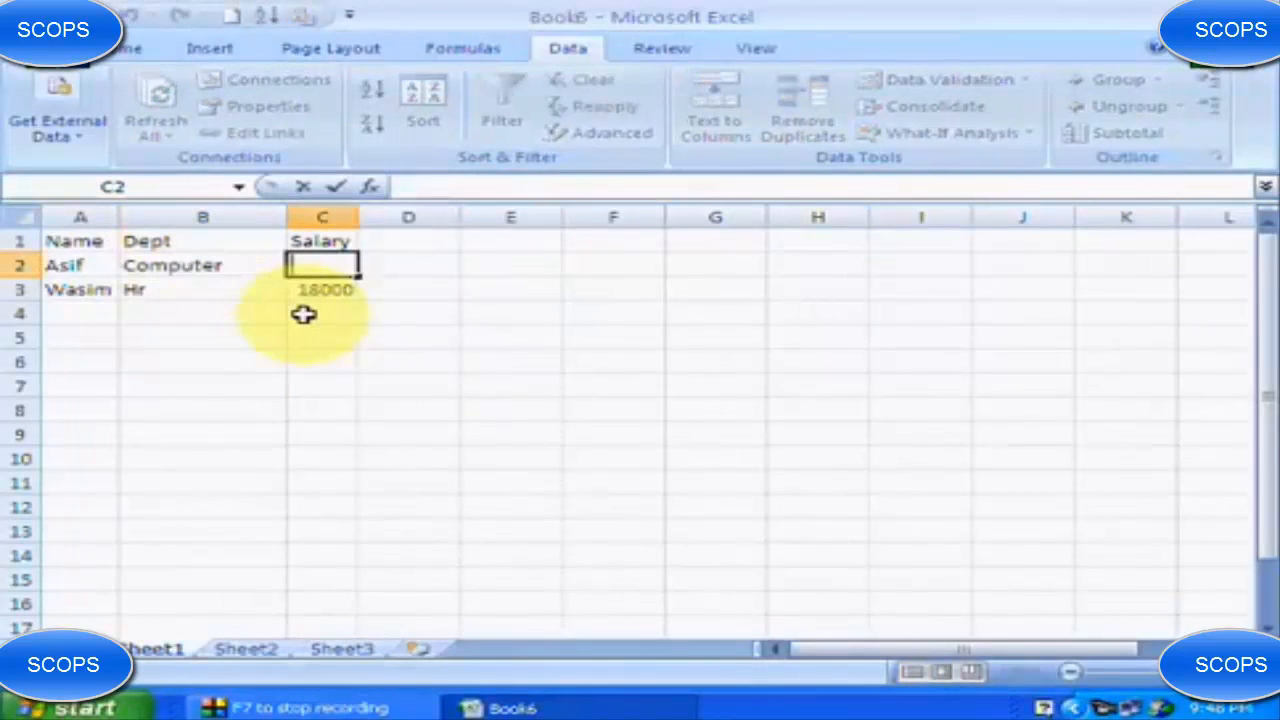
key("ctrl+v")
key("Return")
key("Up")
key("Up")
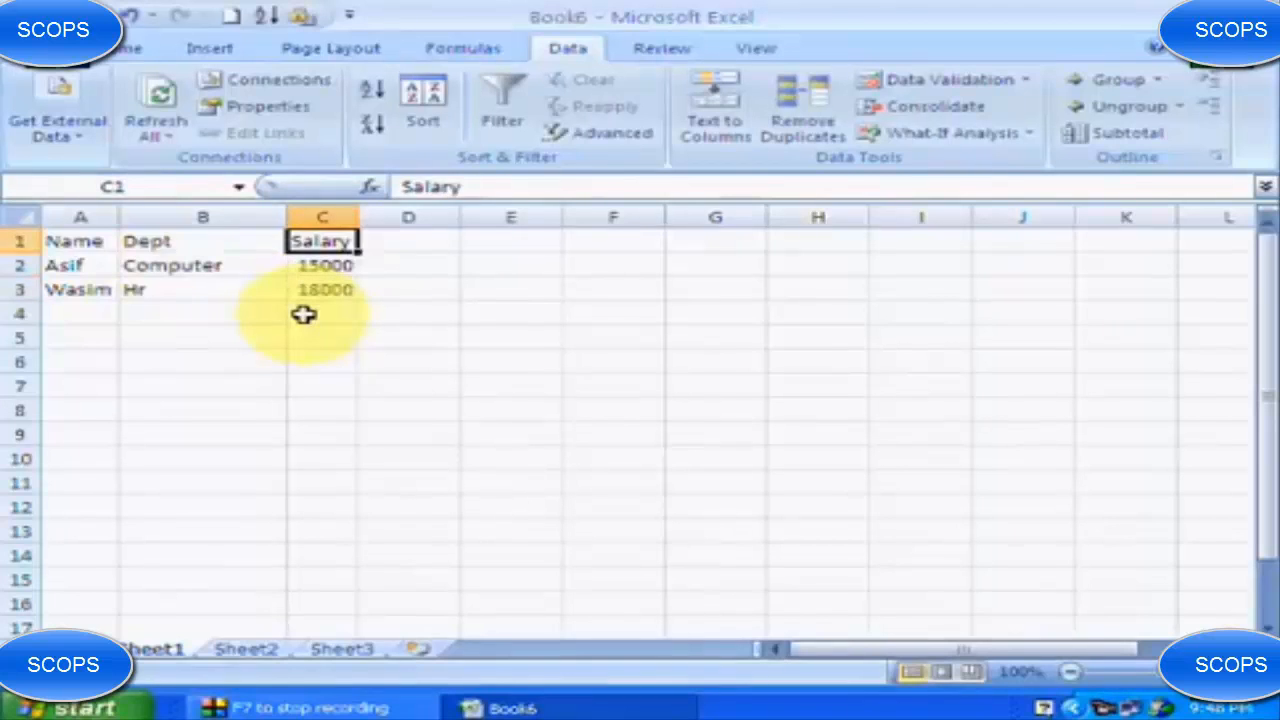
key("Left")
key("Left")
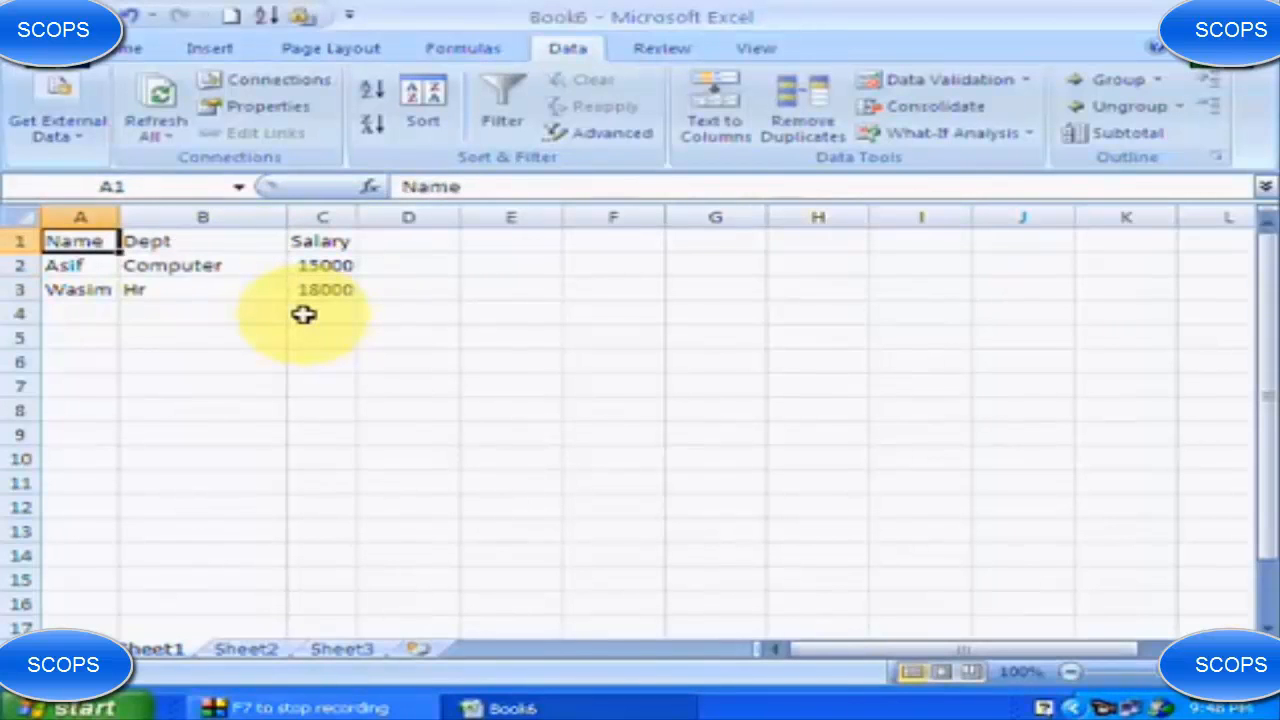
left_click(303, 314)
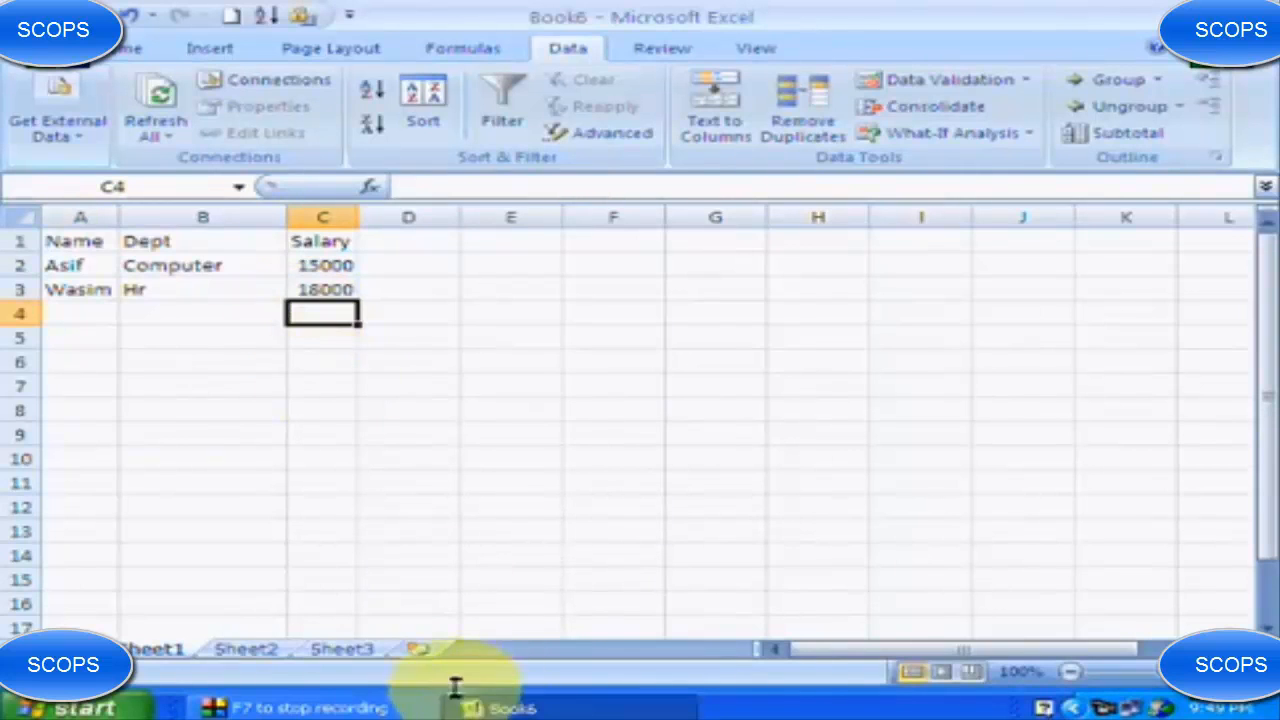
Start Notepad and open the data text file from the Desktop.
left_click(80, 708)
left_click(338, 630)
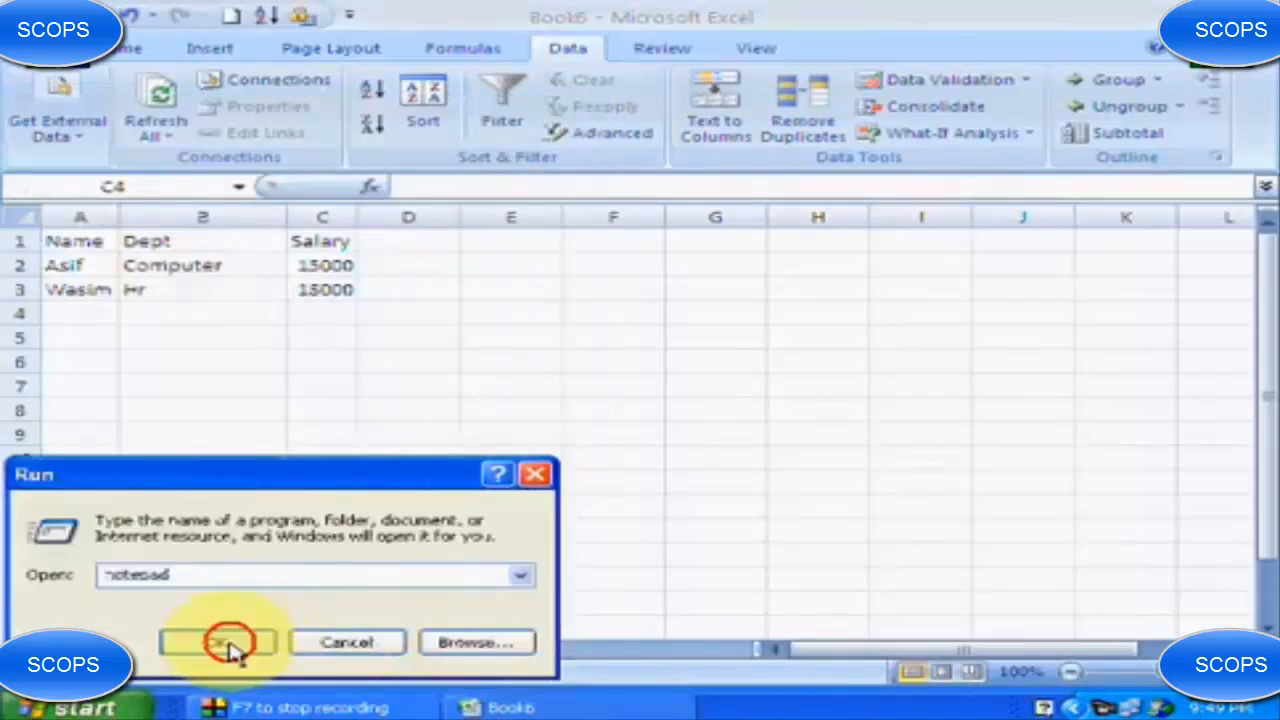
left_click(229, 640)
left_click(124, 141)
left_click(149, 186)
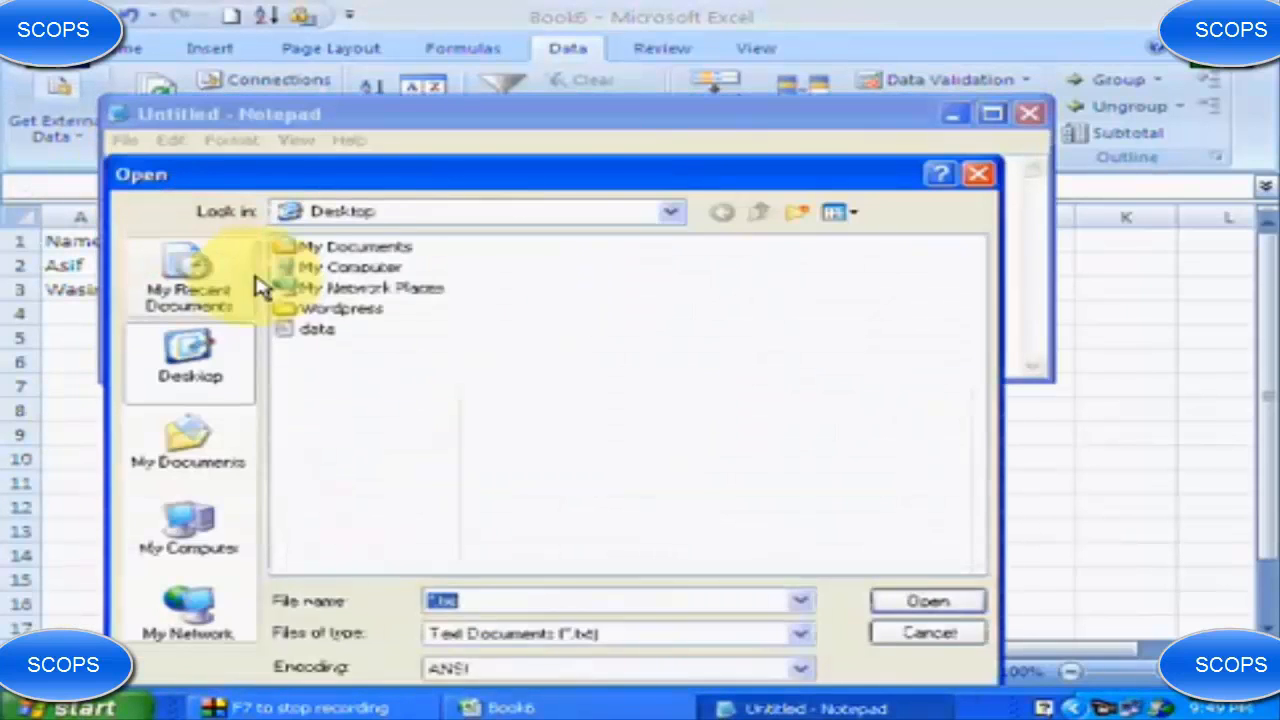
double_click(294, 337)
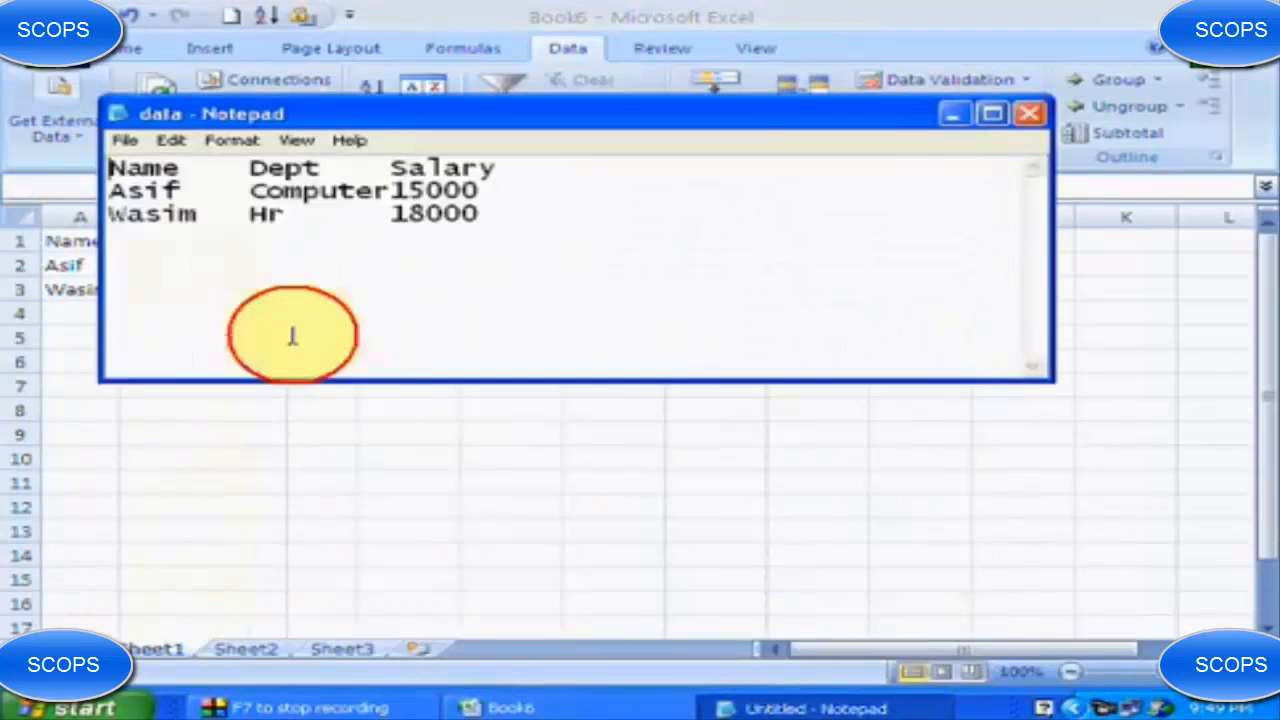
Replace the employee's name in the Hr line of the text file with another name.
left_click(197, 215)
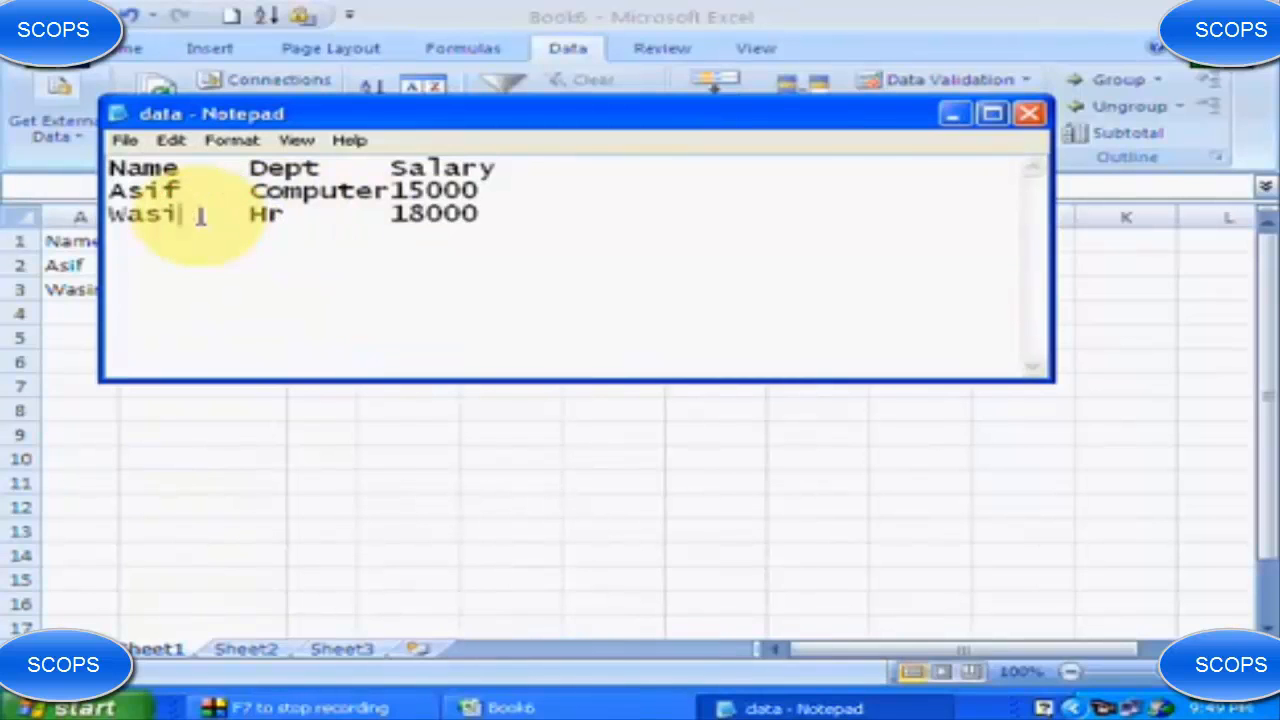
key("BackSpace")
key("BackSpace")
key("BackSpace")
type("Ali")
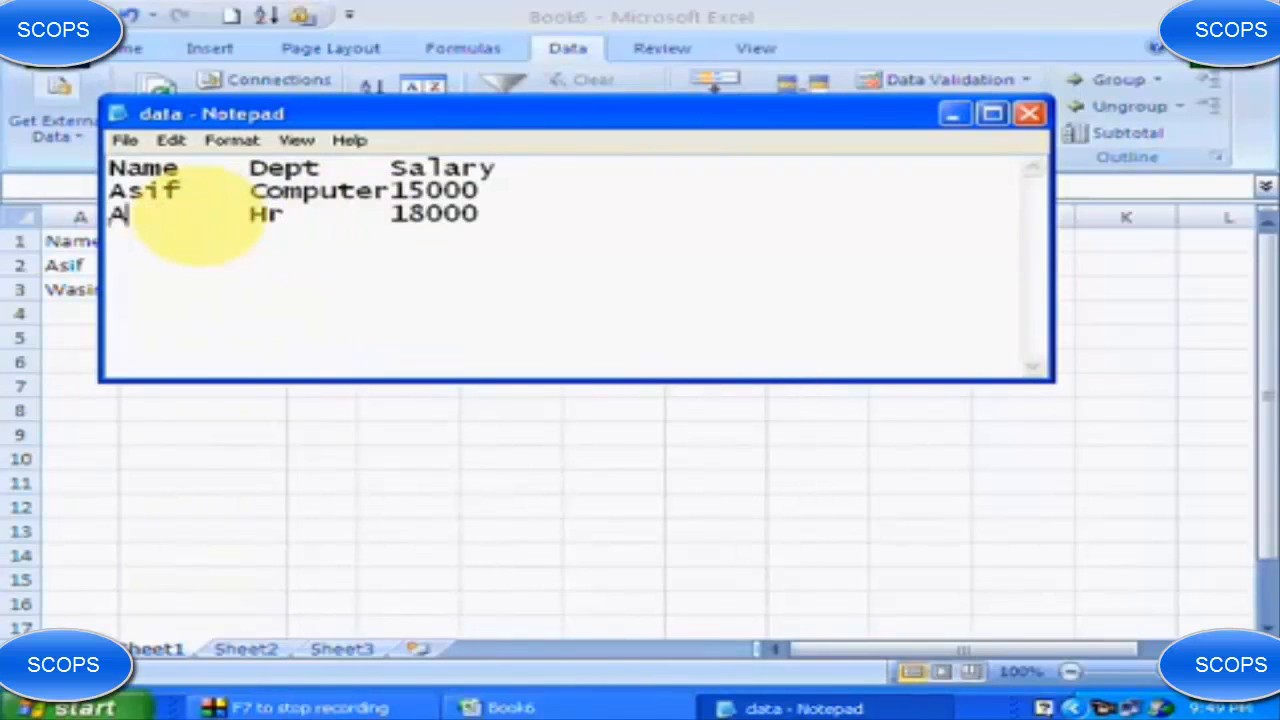
Save the edited data text file and close Notepad.
key("alt+f")
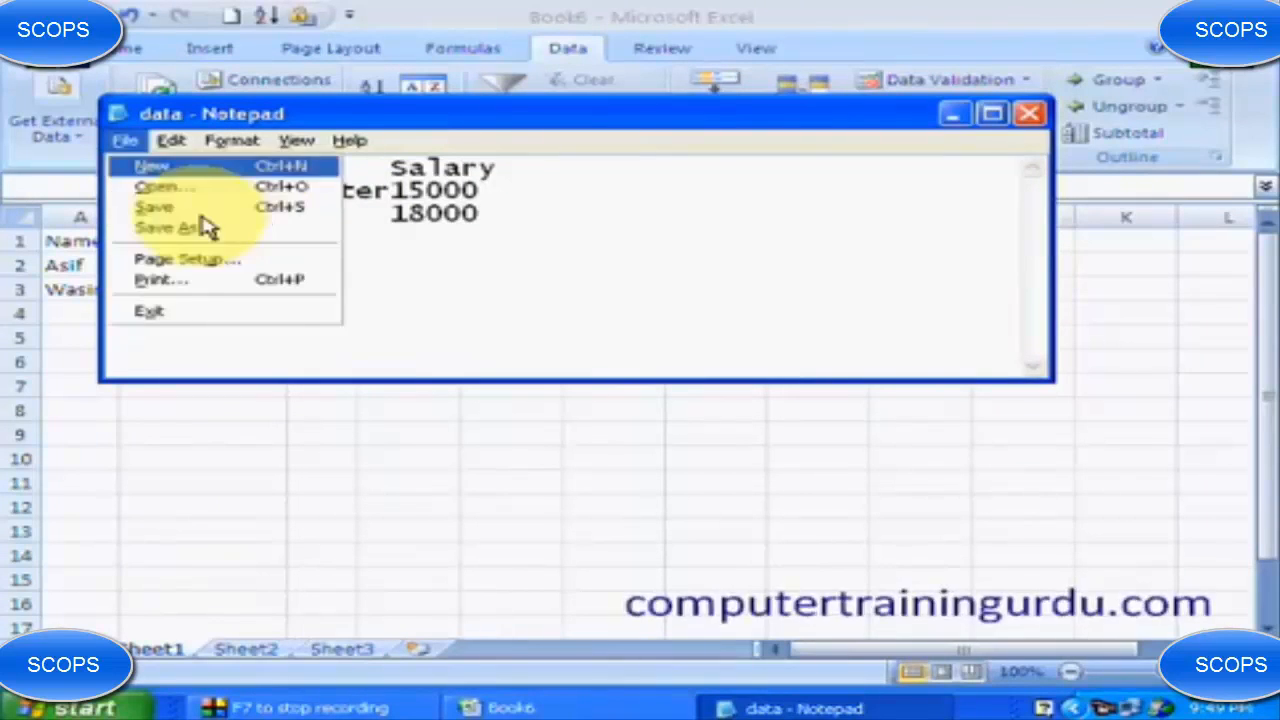
key("s")
key("alt+F4")
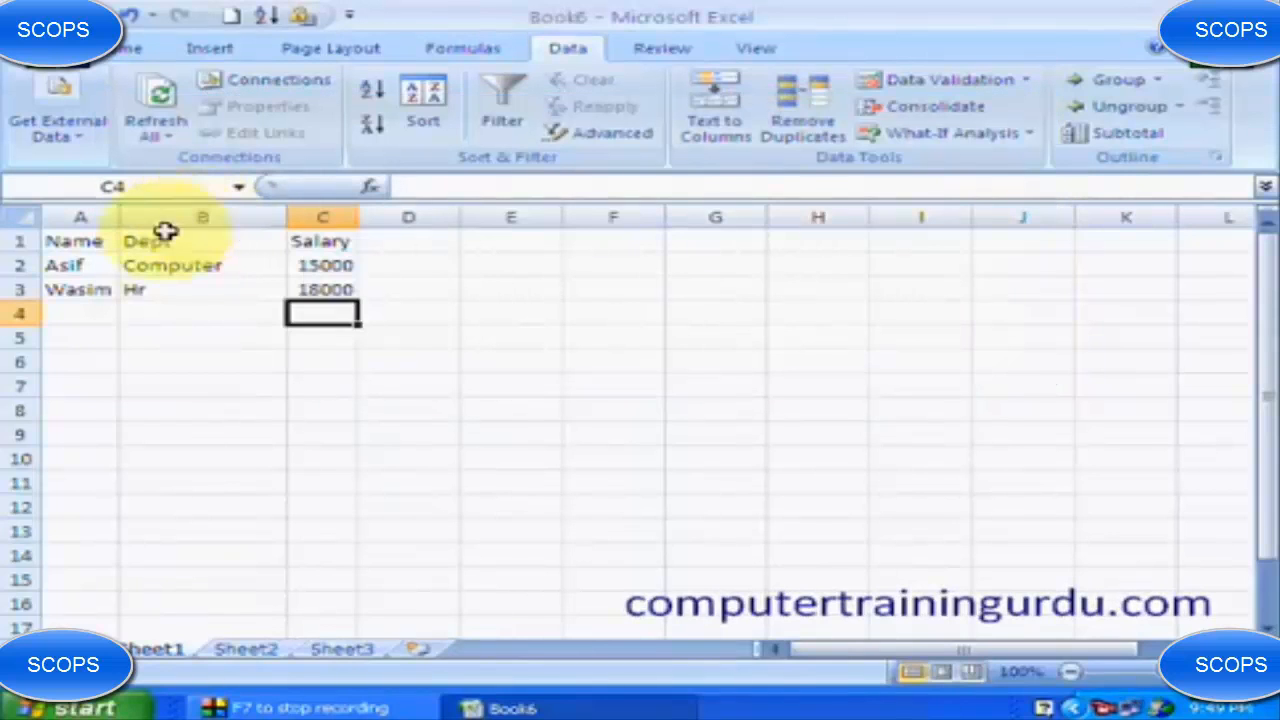
Refresh the imported employee data in the worksheet from data.txt on the Desktop.
left_click(82, 287)
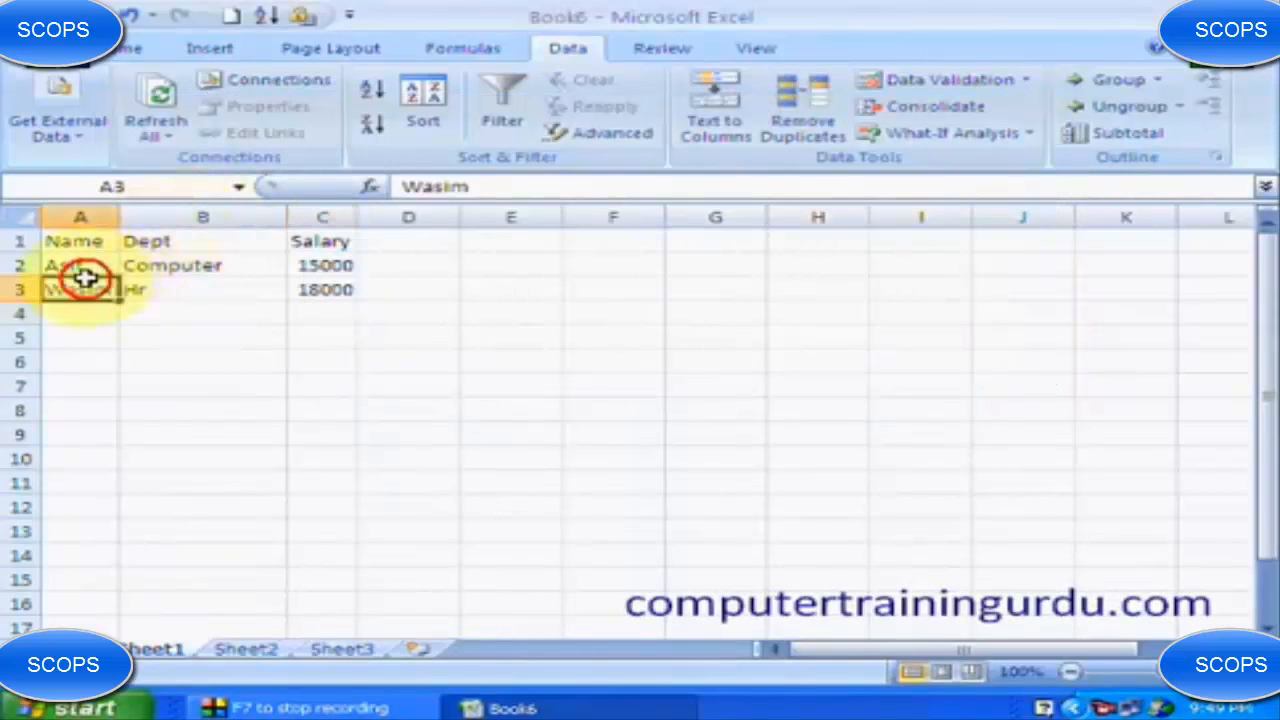
left_click(160, 140)
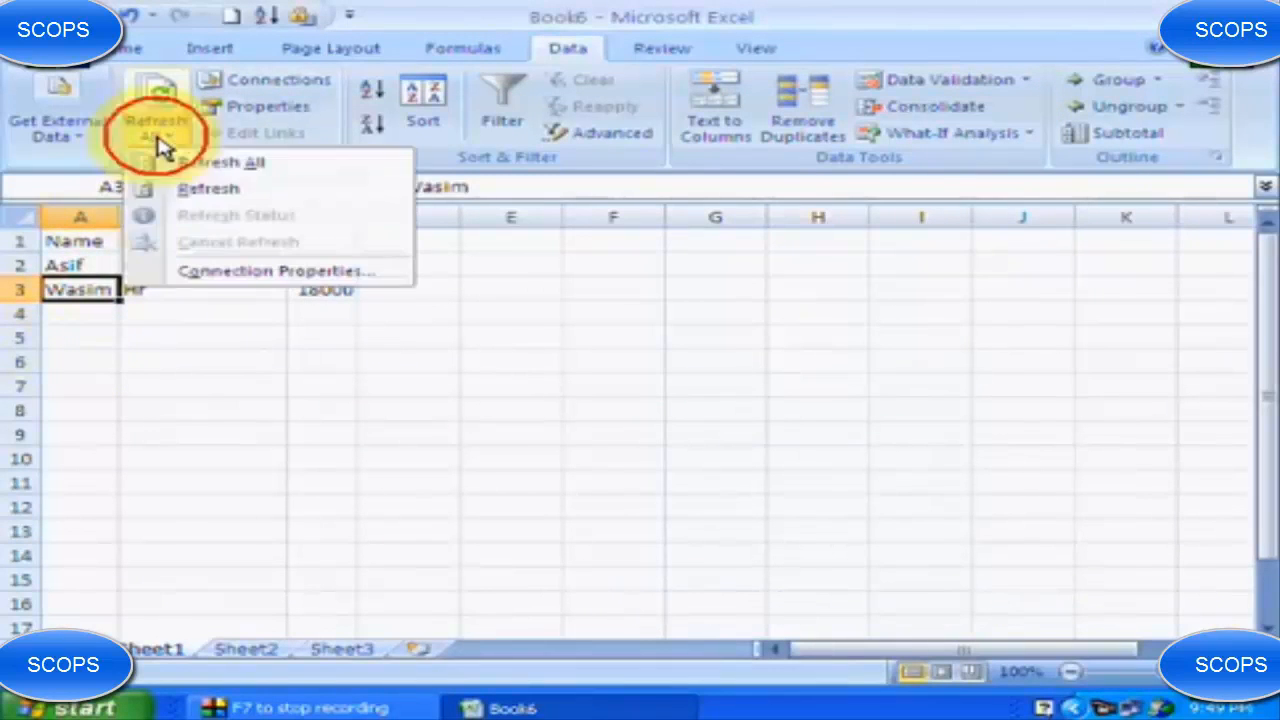
left_click(182, 188)
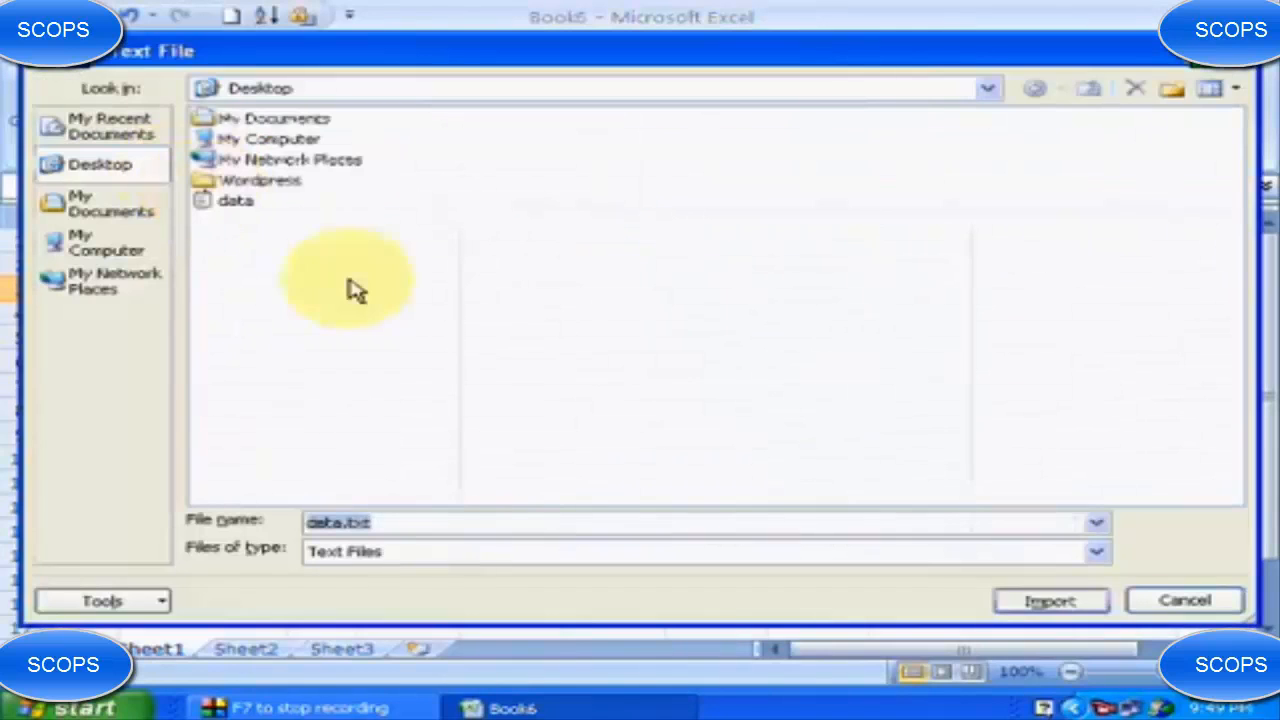
left_click(1046, 606)
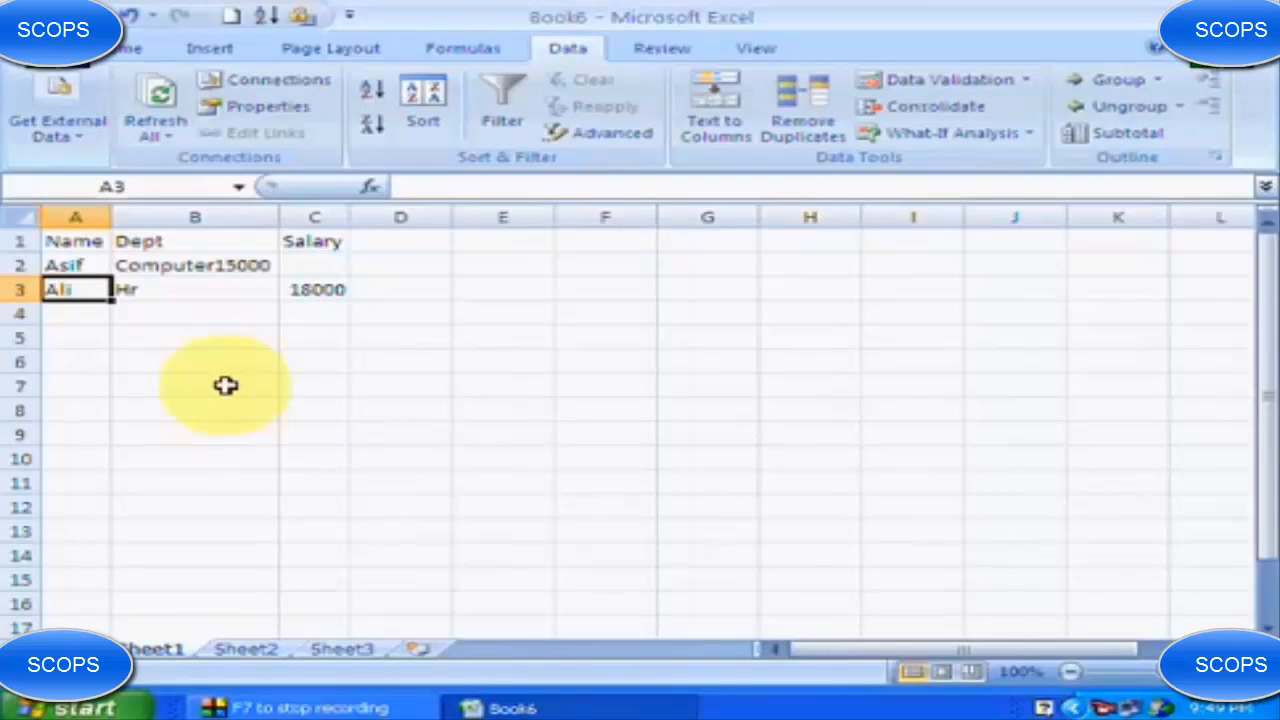
Select cell A7 and launch Microsoft Access by running msaccess.
key("Down")
key("Down")
key("Down")
key("Down")
key("super")
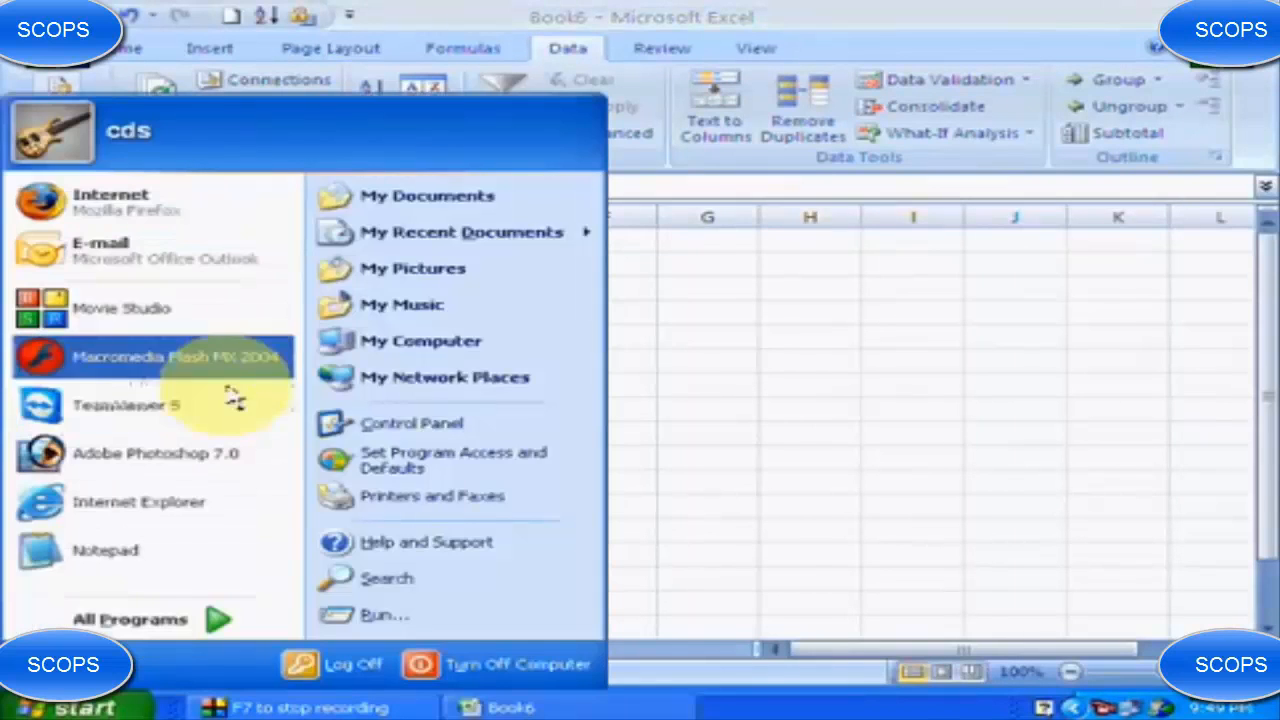
key("Right")
key("Down")
key("Down")
key("Down")
key("Down")
key("Down")
key("Return")
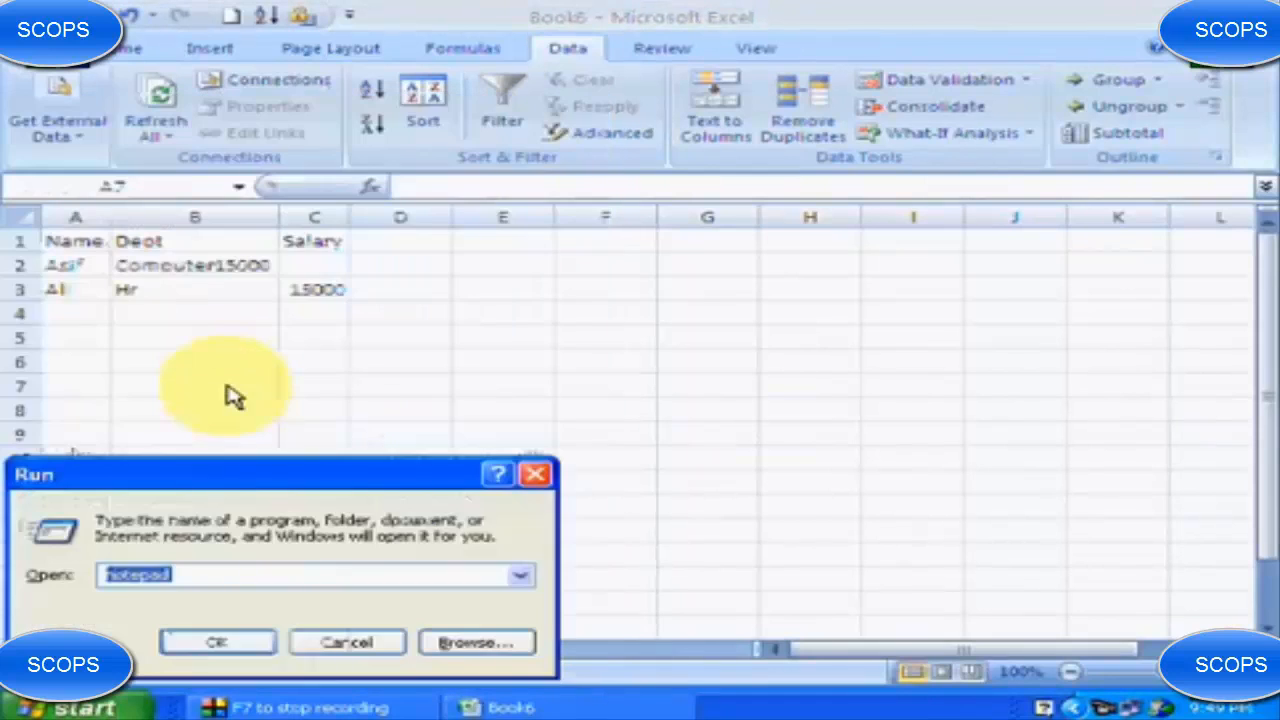
type("msa")
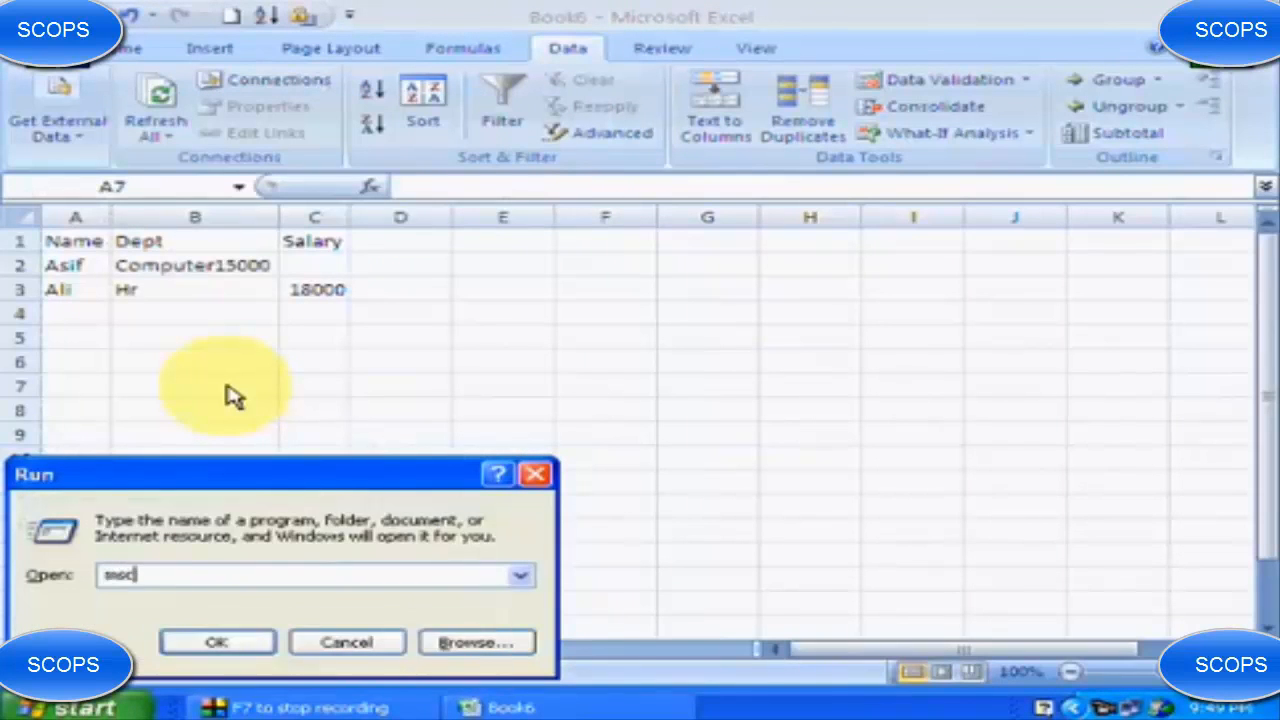
type("ccess")
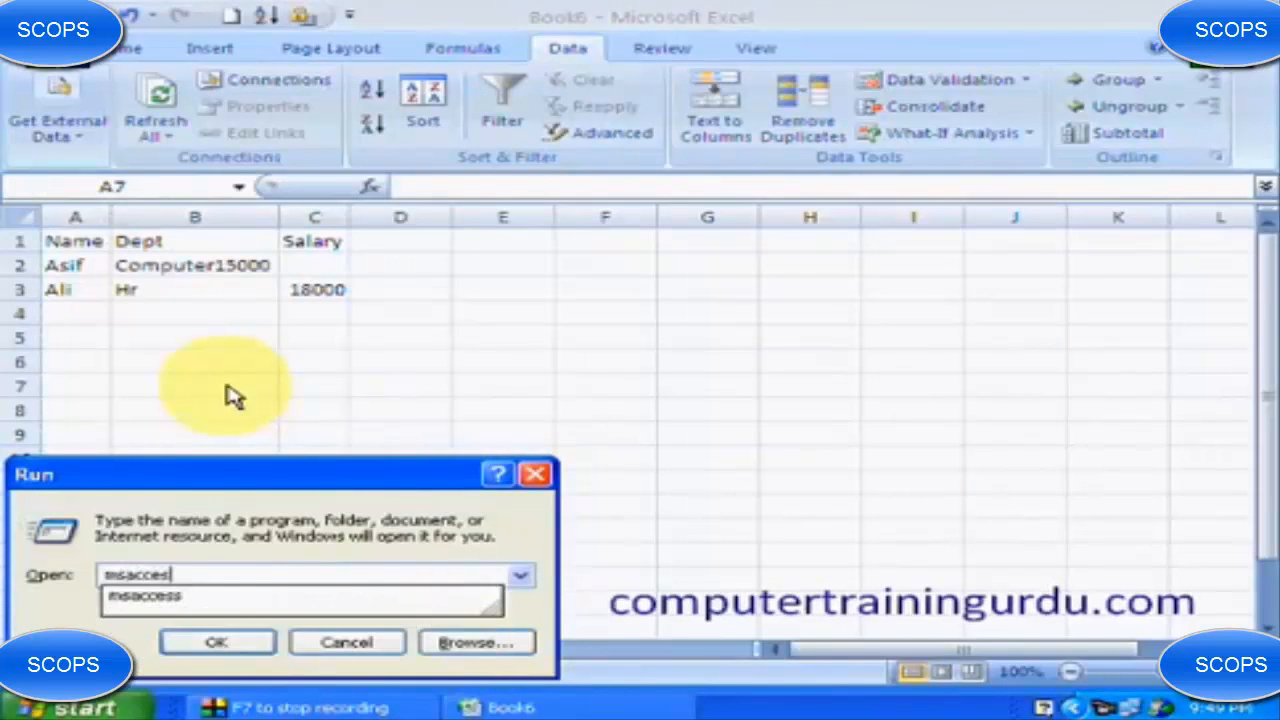
key("Return")
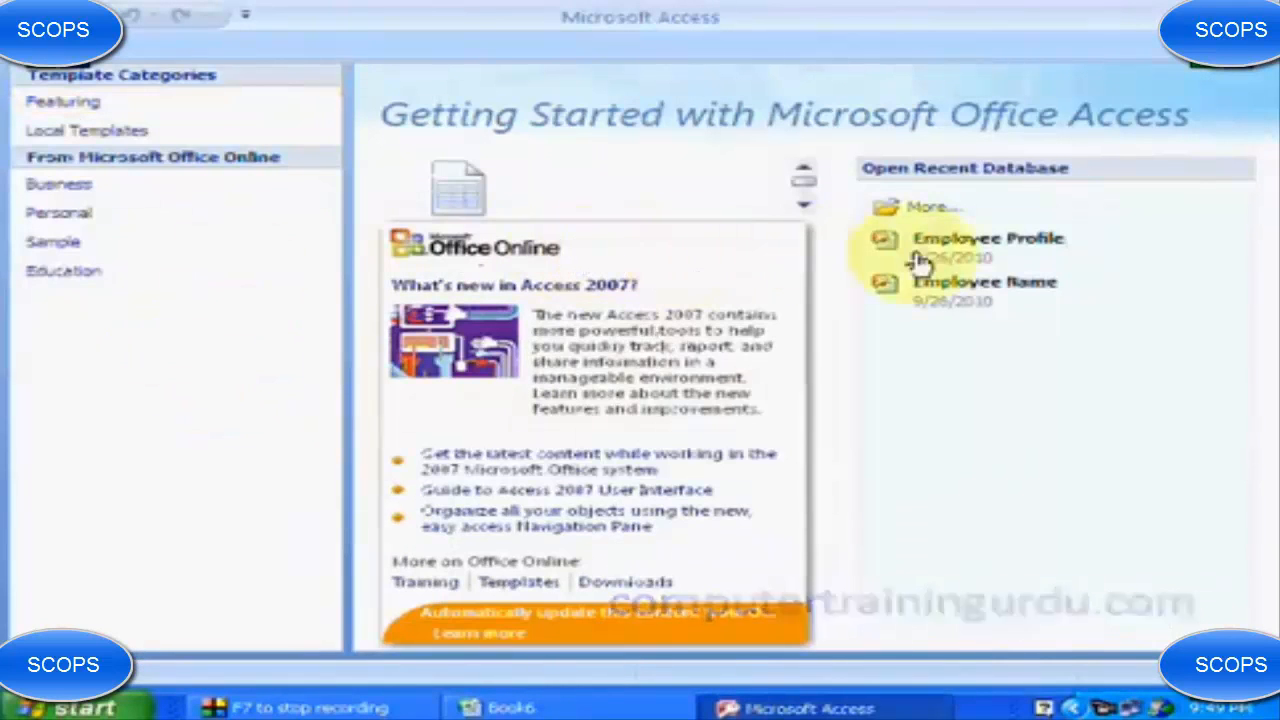
Open the recent Employee Profile database and enable its disabled content.
left_click(960, 250)
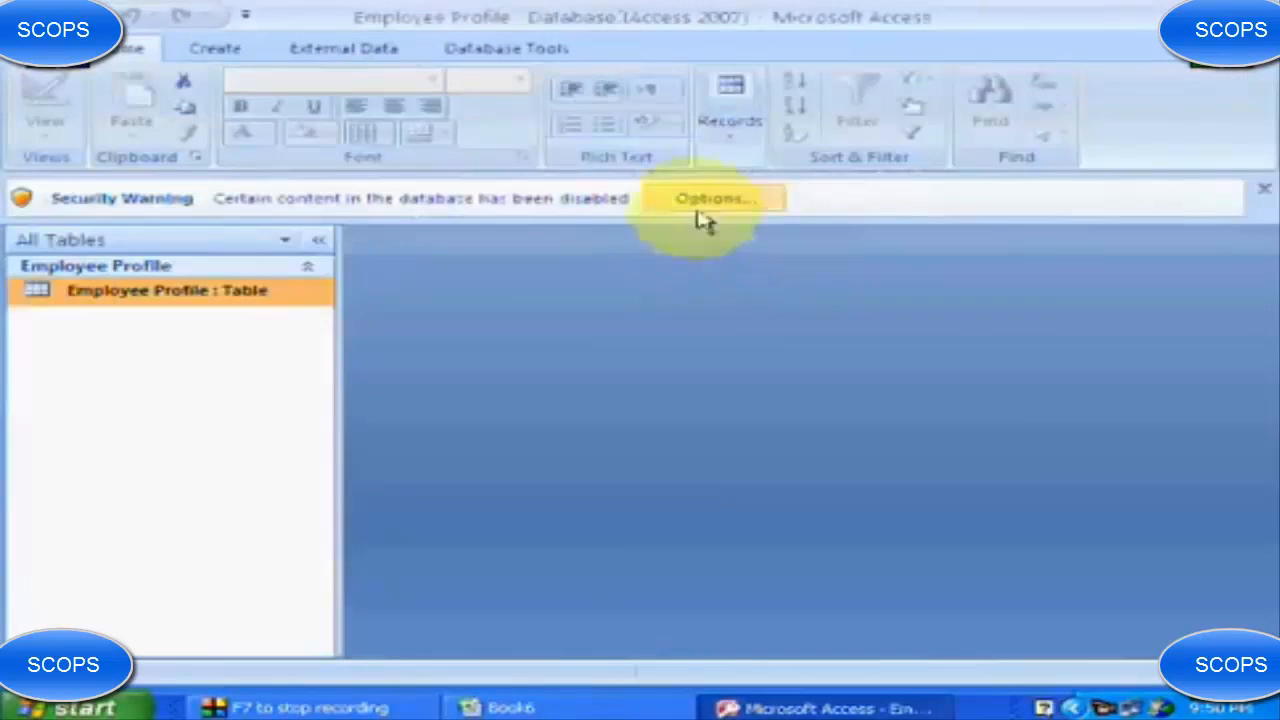
left_click(692, 205)
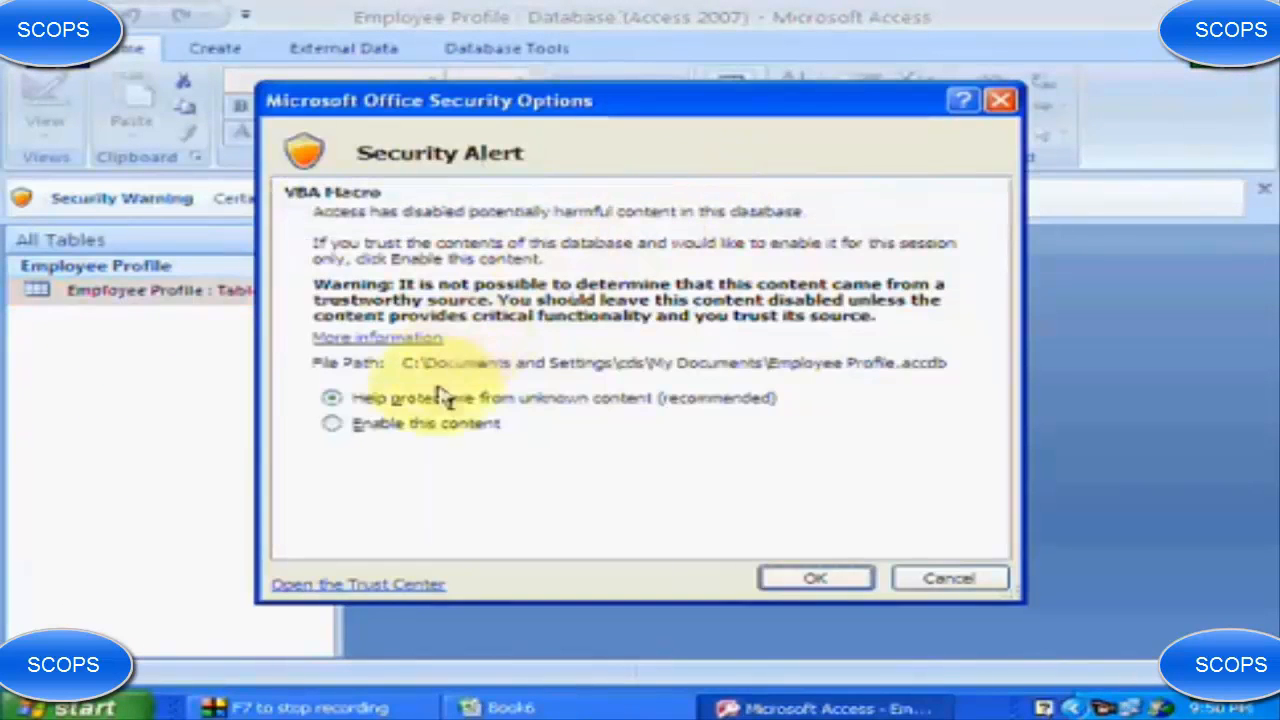
left_click(429, 426)
left_click(835, 585)
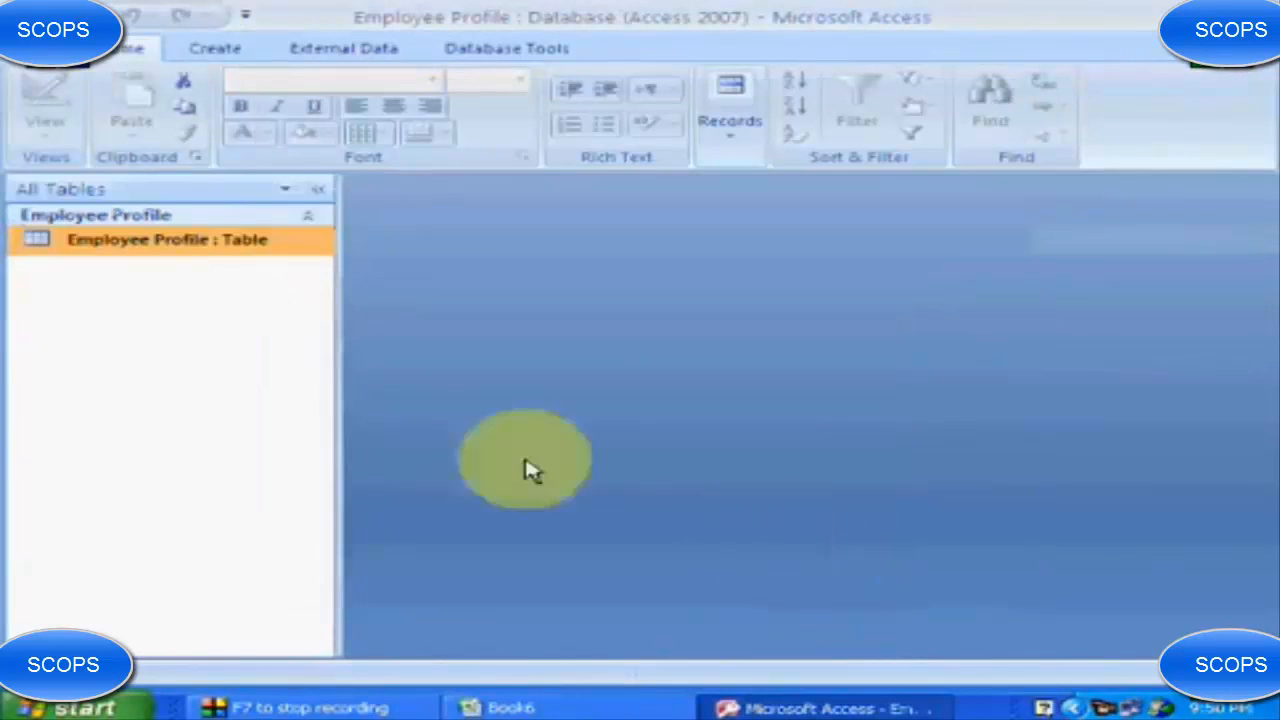
View the records in the Employee Profile table and close Access without saving a copy.
double_click(180, 252)
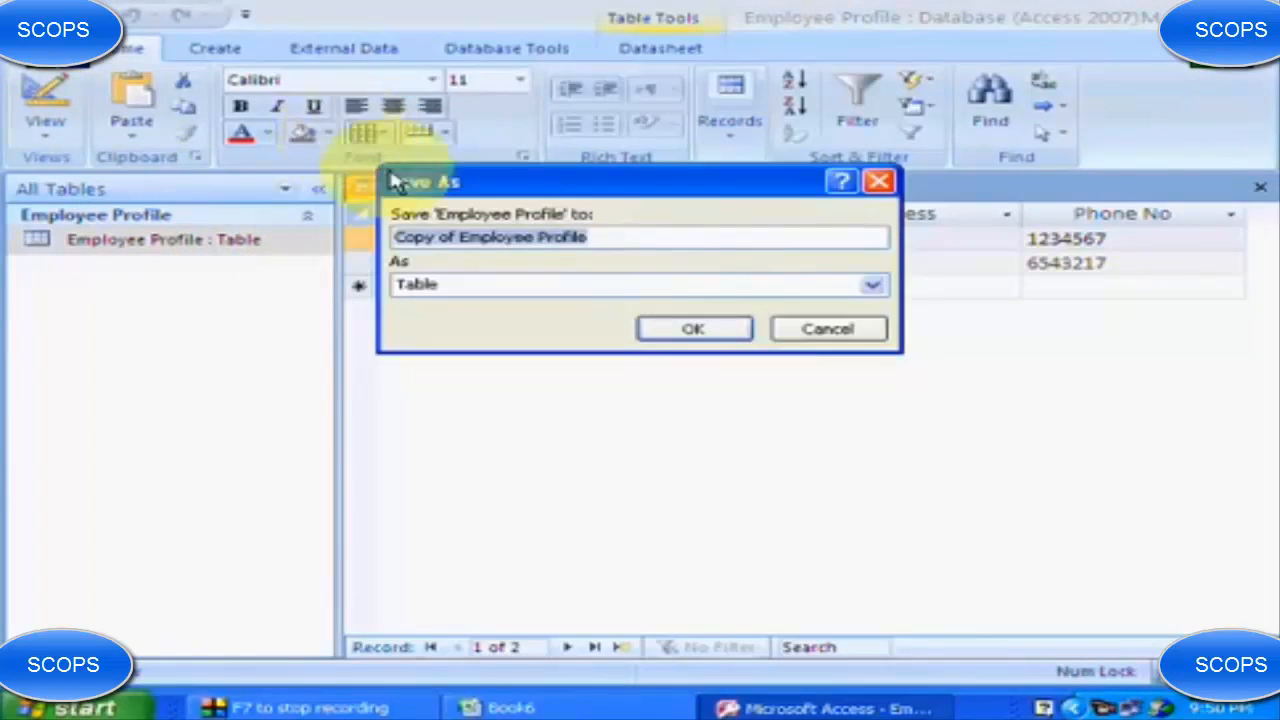
left_click(716, 322)
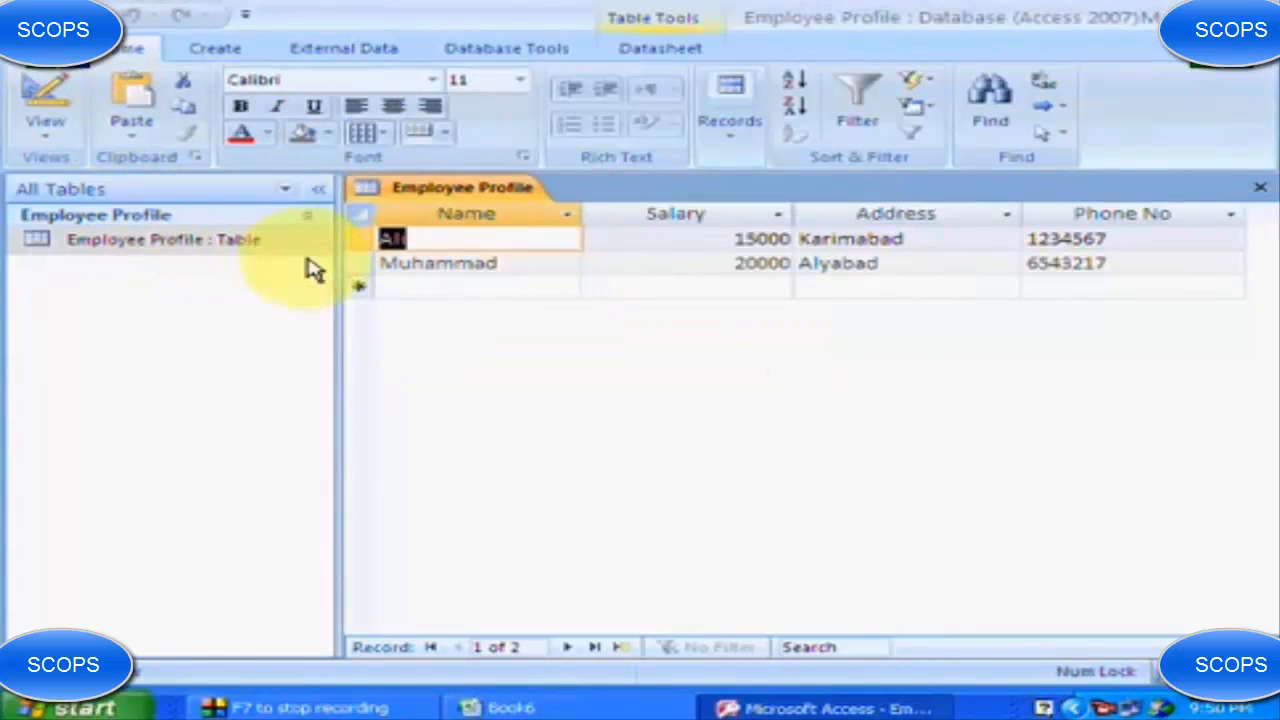
left_click(598, 428)
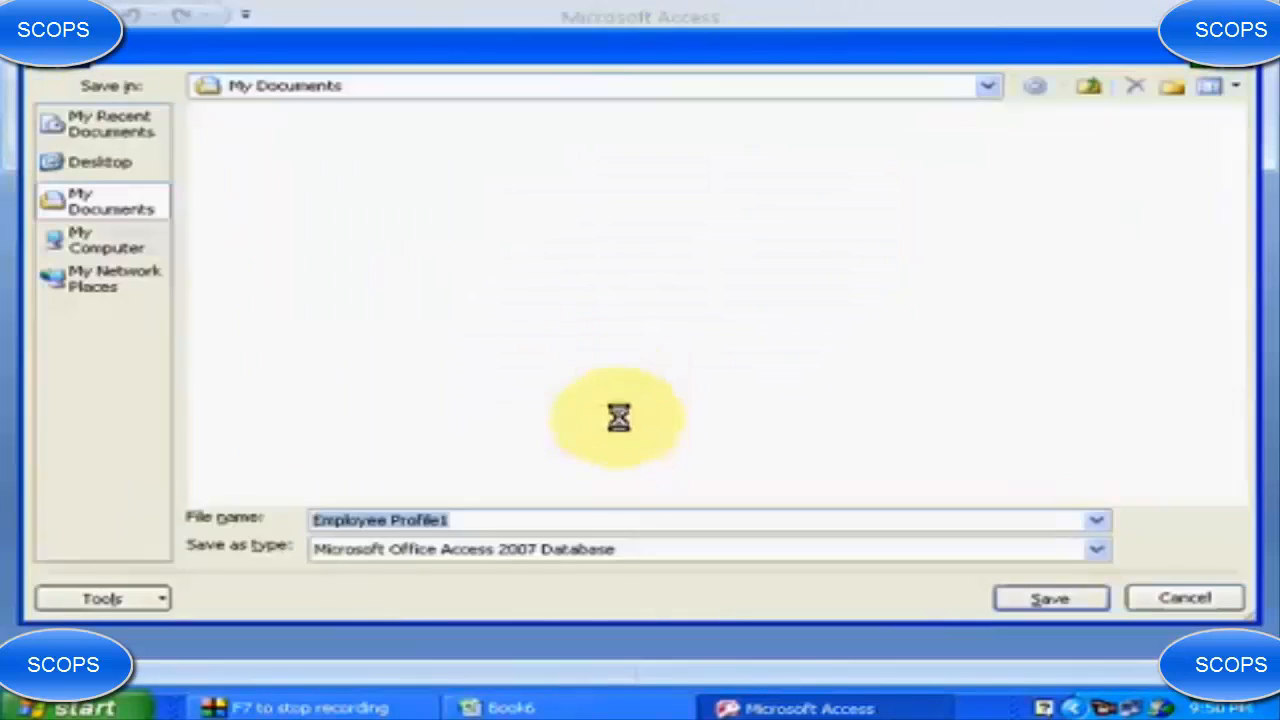
left_click(1180, 597)
left_click(1260, 16)
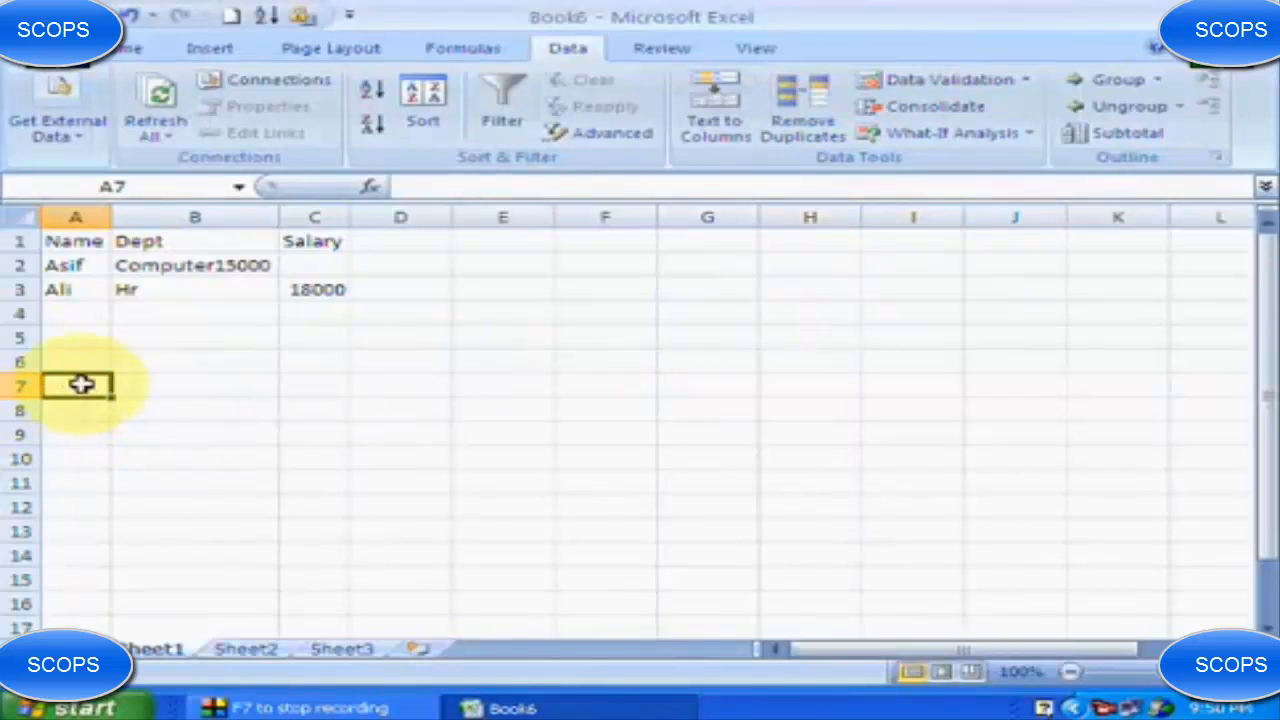
Import the Employee Profile Access database from My Documents as a table at cell A7 of the existing worksheet.
scroll(81, 384, "up", 3)
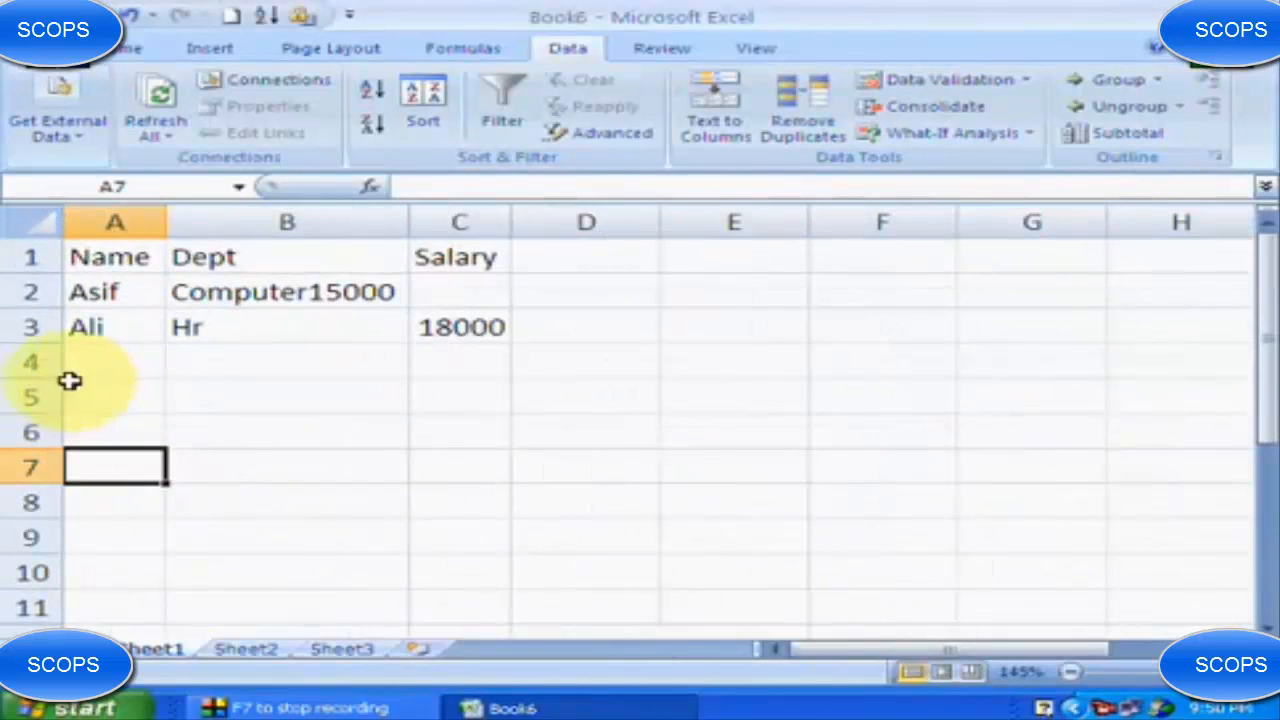
scroll(69, 380, "down", 1)
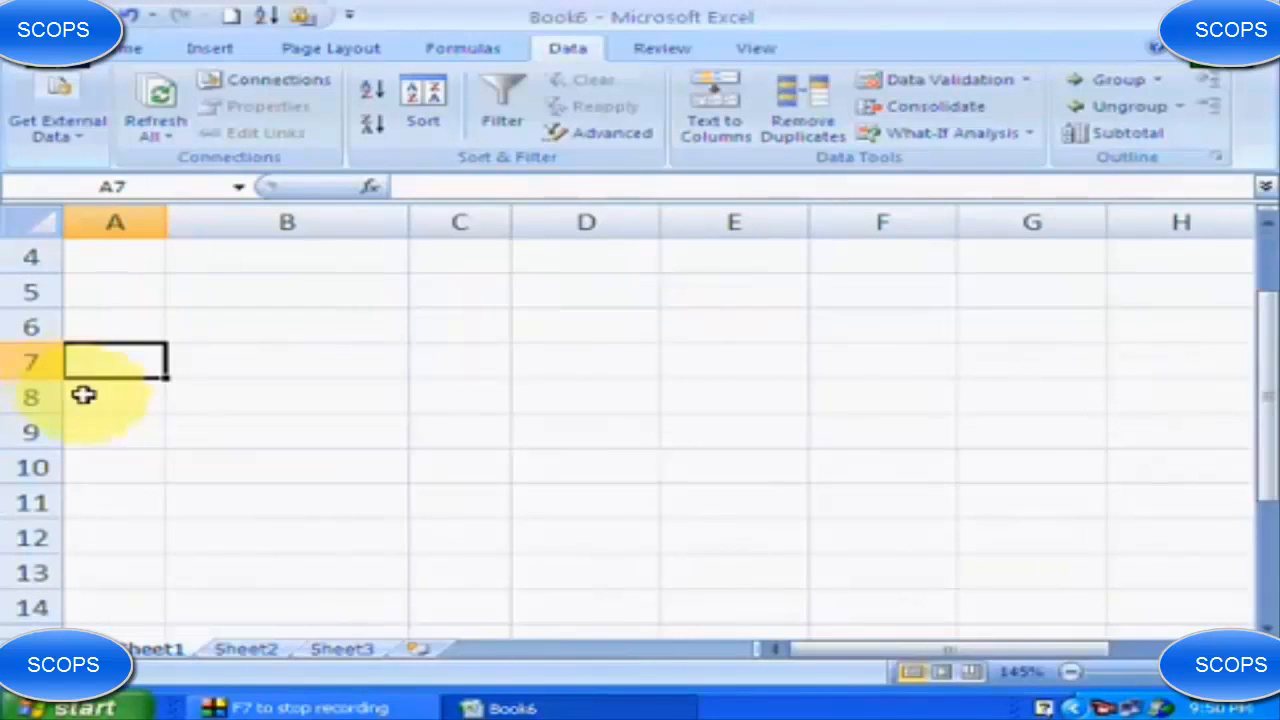
left_click(94, 150)
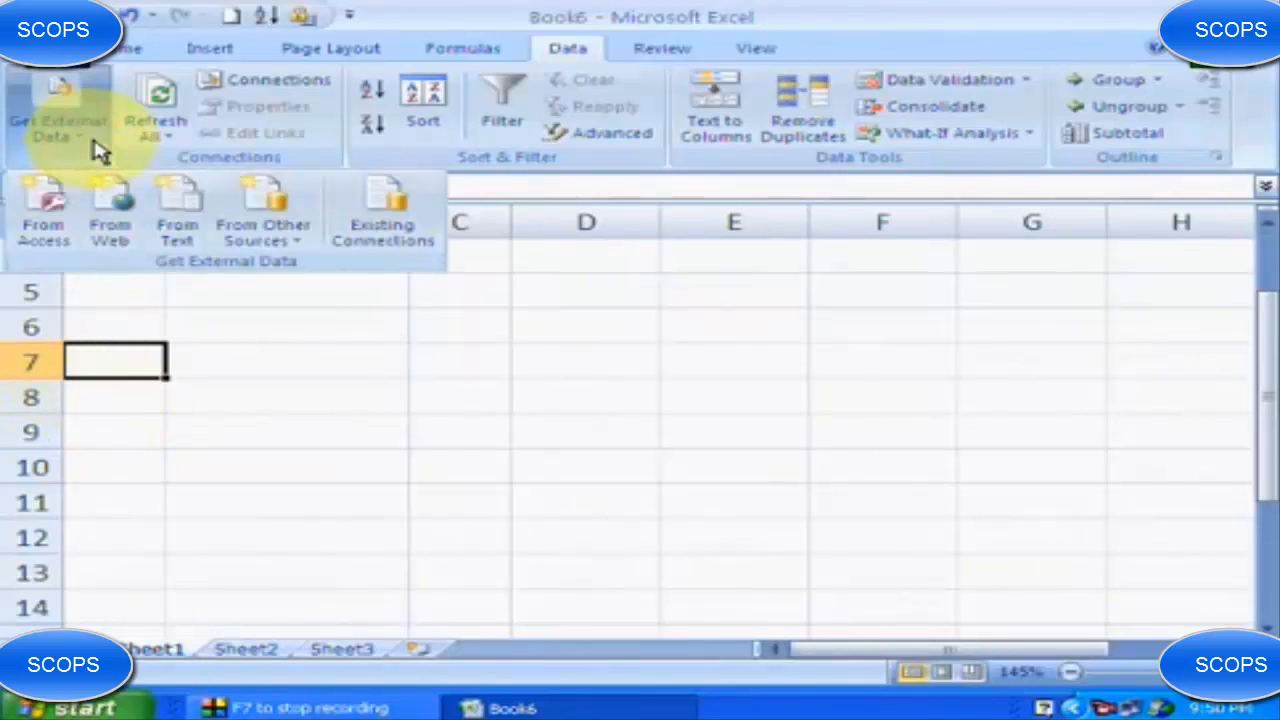
left_click(50, 214)
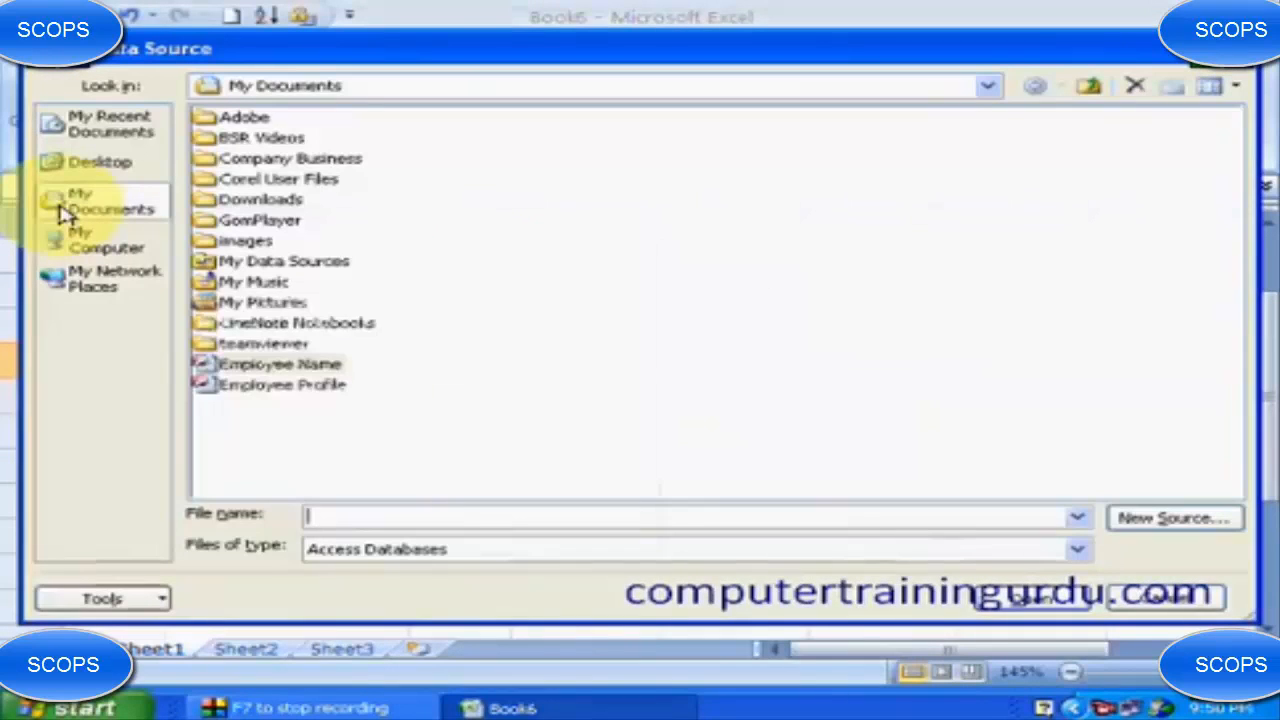
left_click(286, 388)
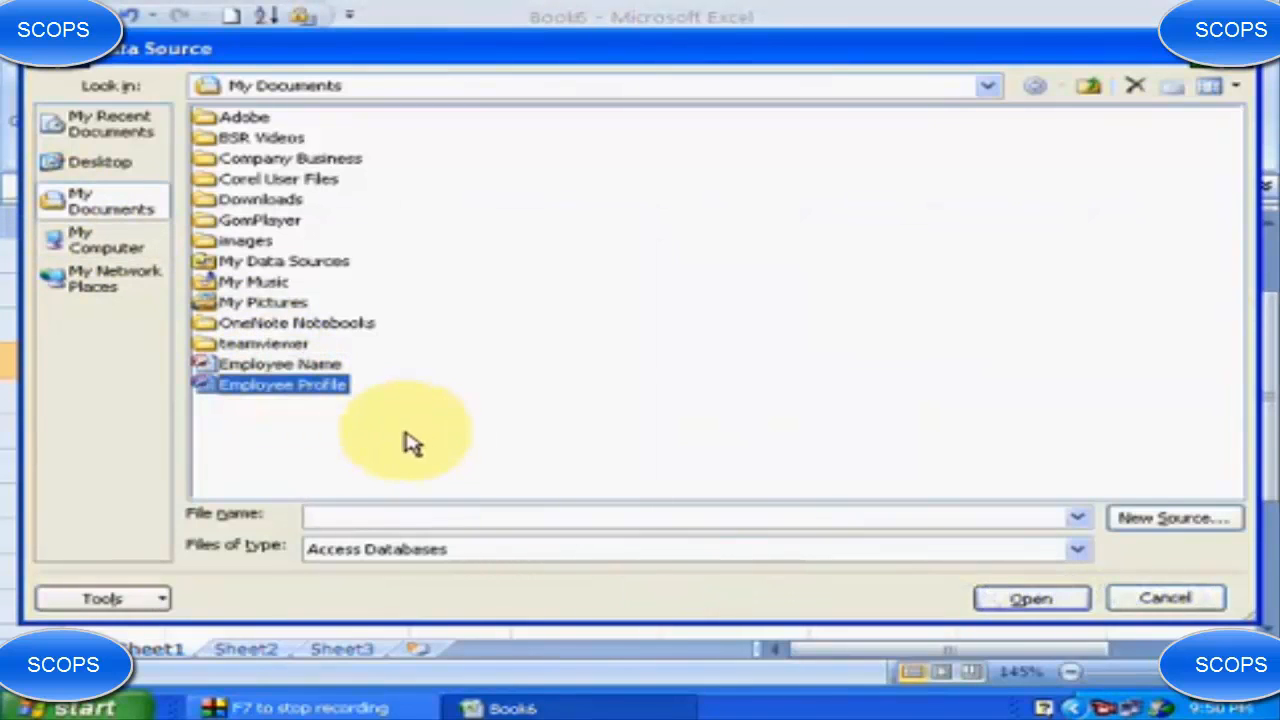
left_click(1008, 592)
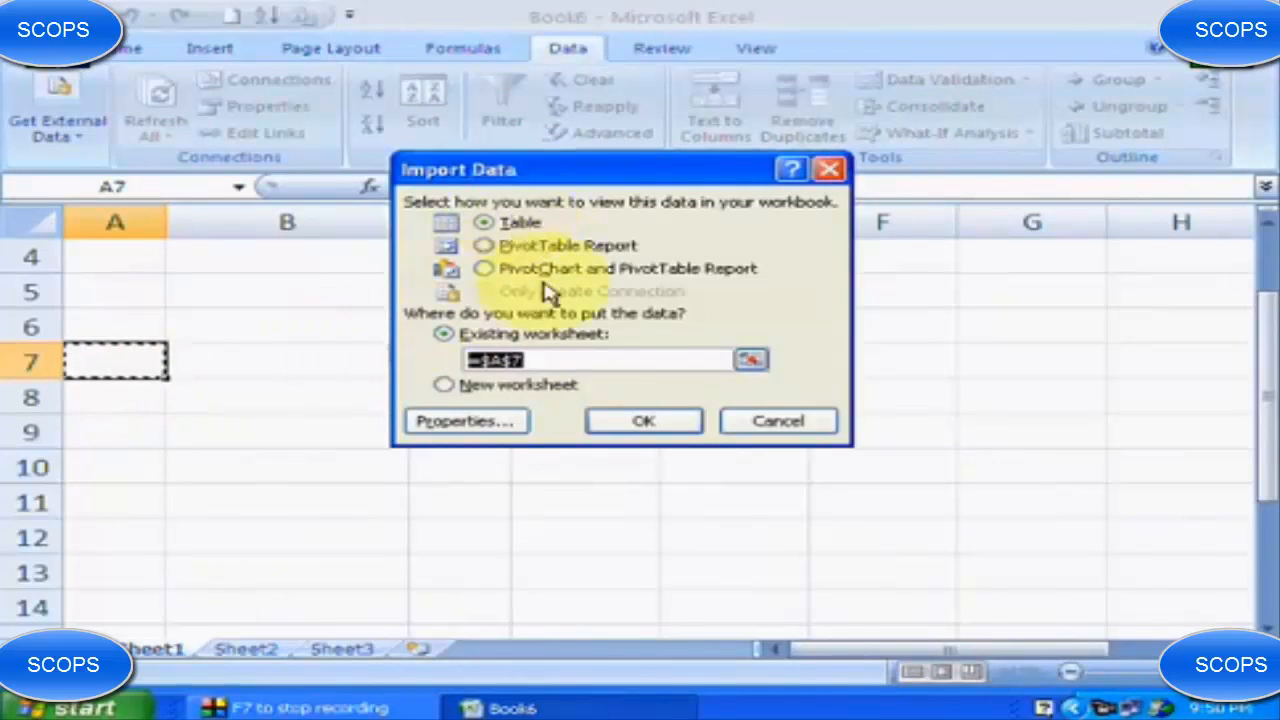
left_click(640, 421)
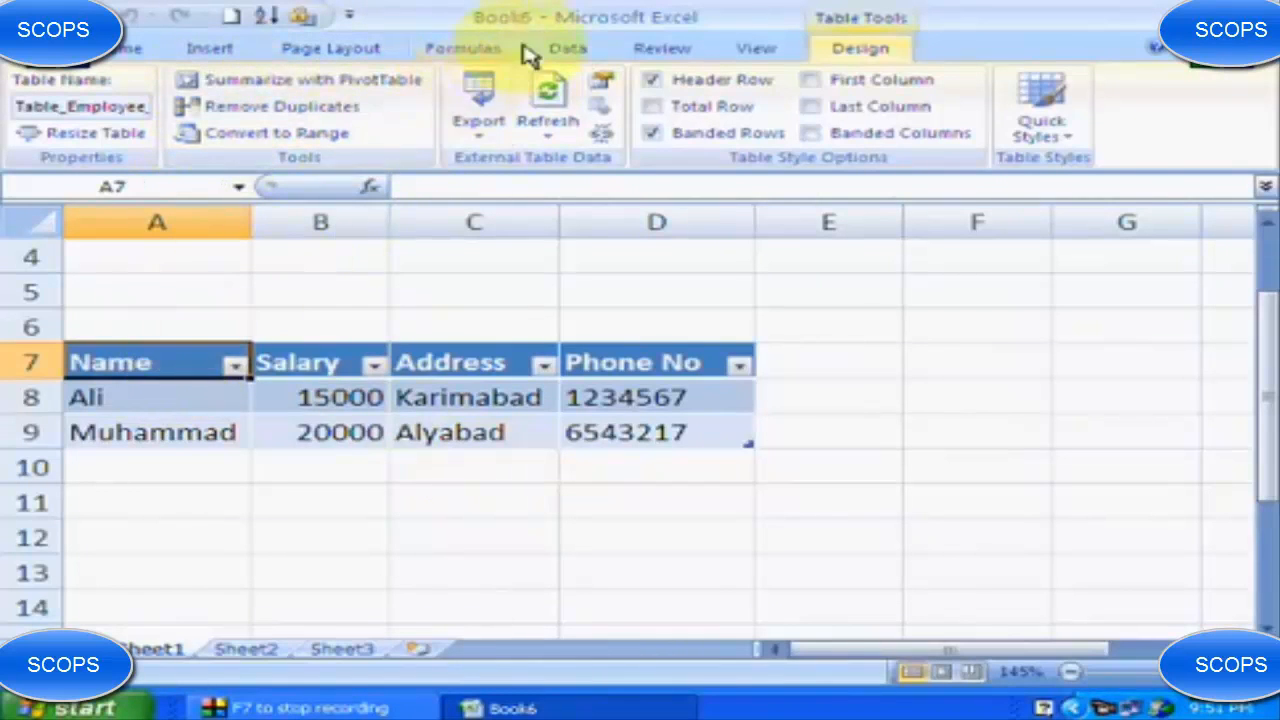
left_click(568, 47)
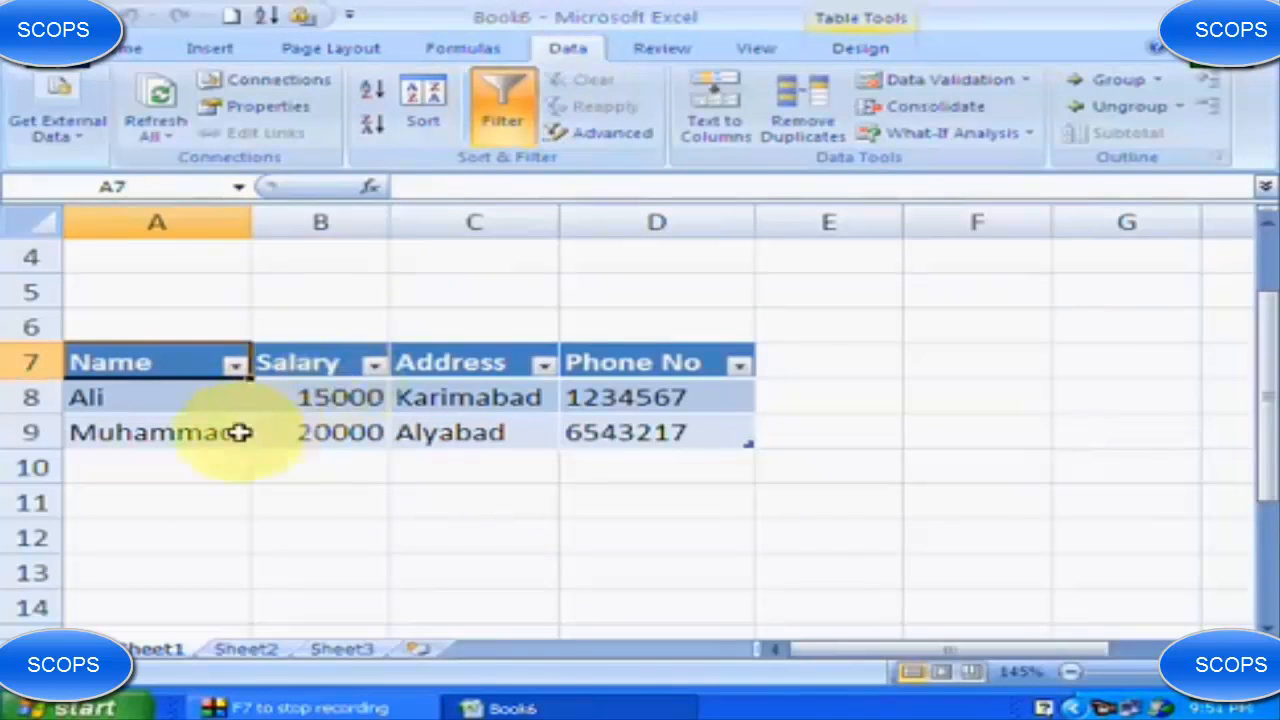
left_click(214, 489)
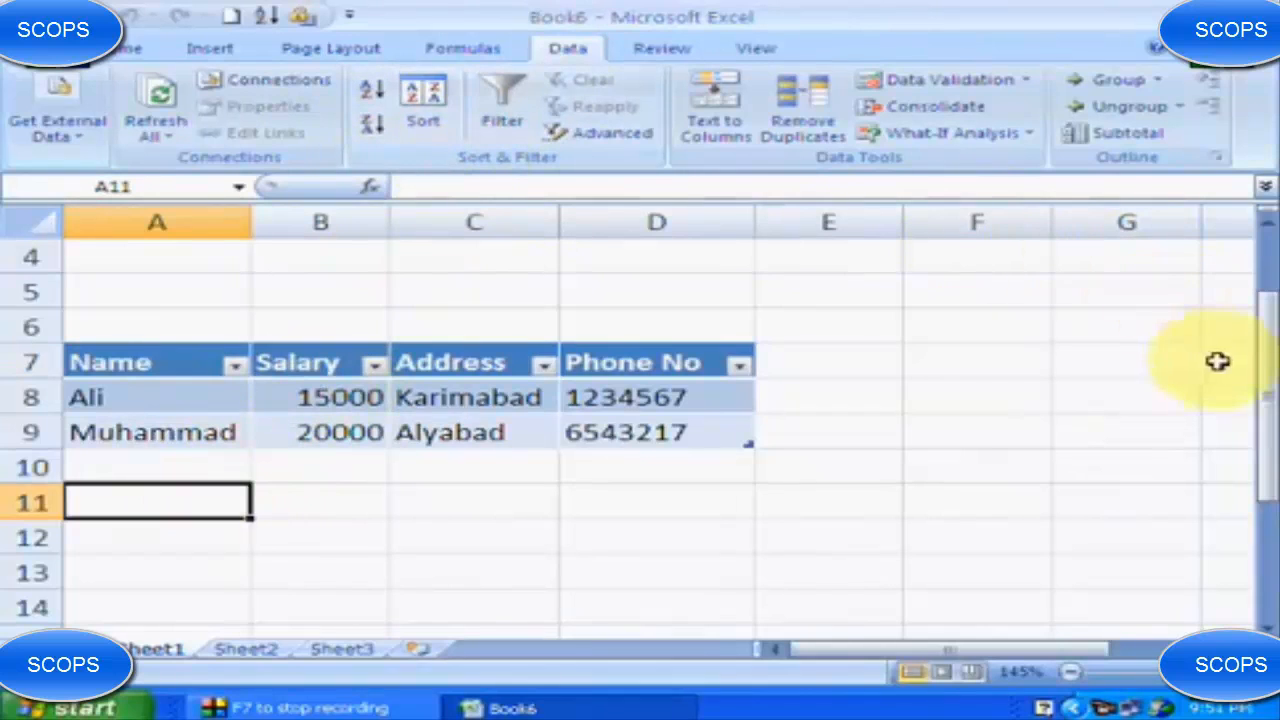
Look over the records in the Marksheet workbook and open the Employee Data workbook.
left_click_drag(1270, 373, 1265, 258)
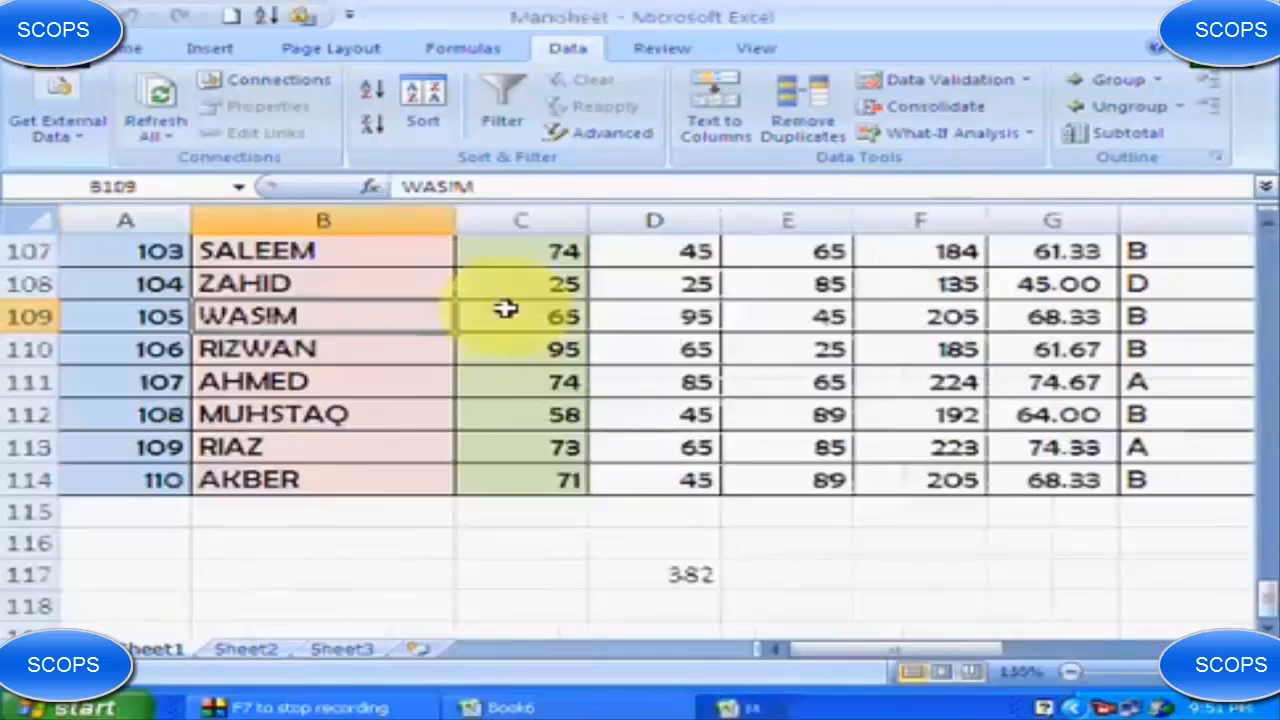
scroll(714, 323, "up", 12)
scroll(714, 323, "up", 5)
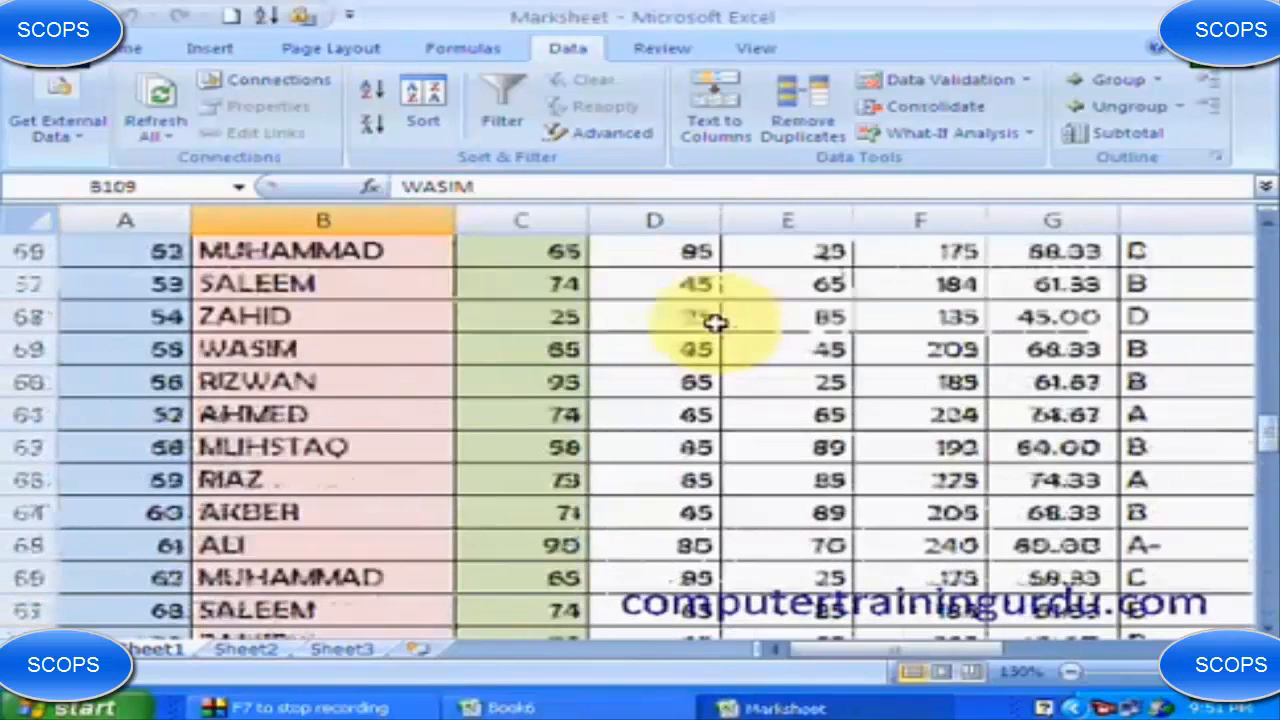
left_click(107, 77)
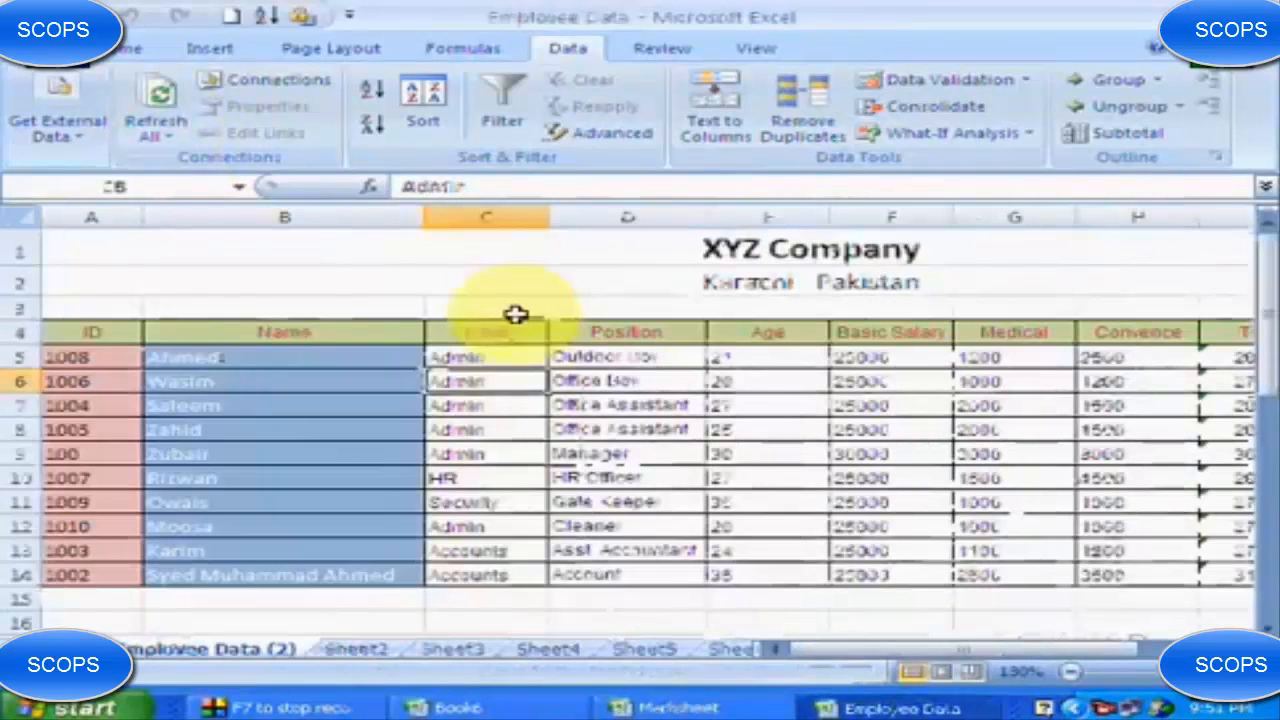
Sort the employee records by the Name column from A to Z.
scroll(374, 354, "up", 3)
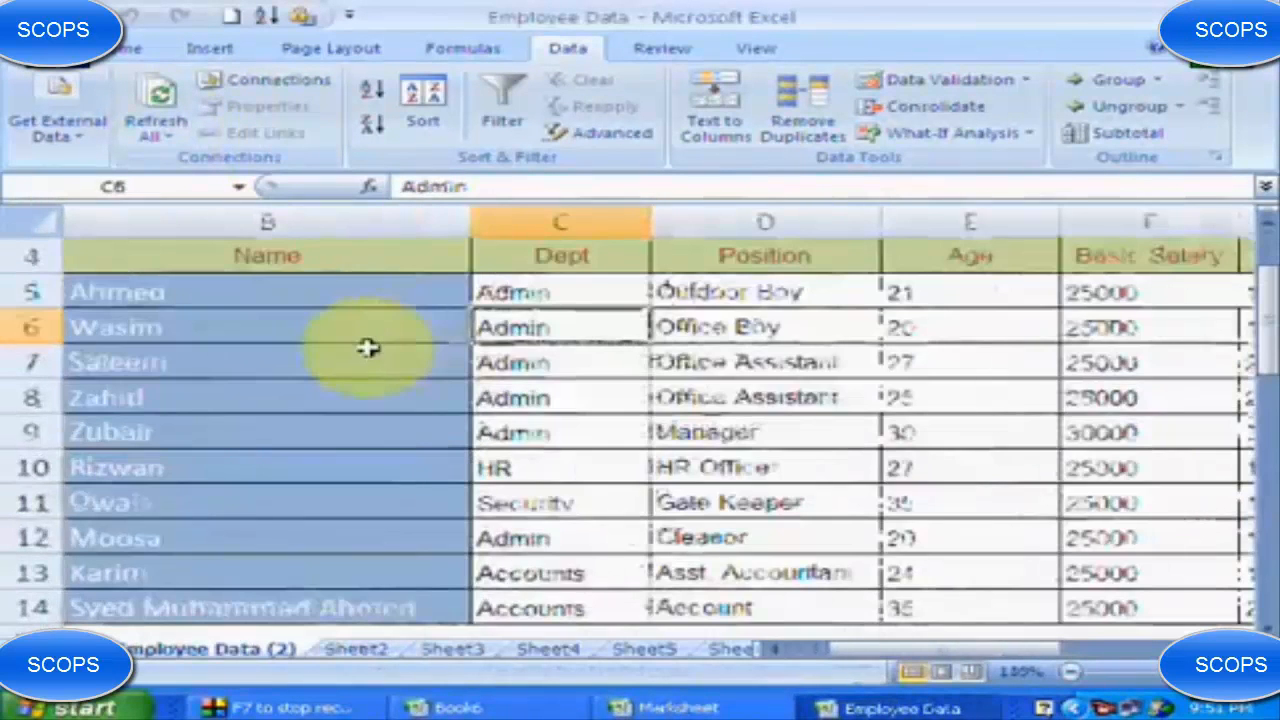
left_click(336, 257)
key("Left")
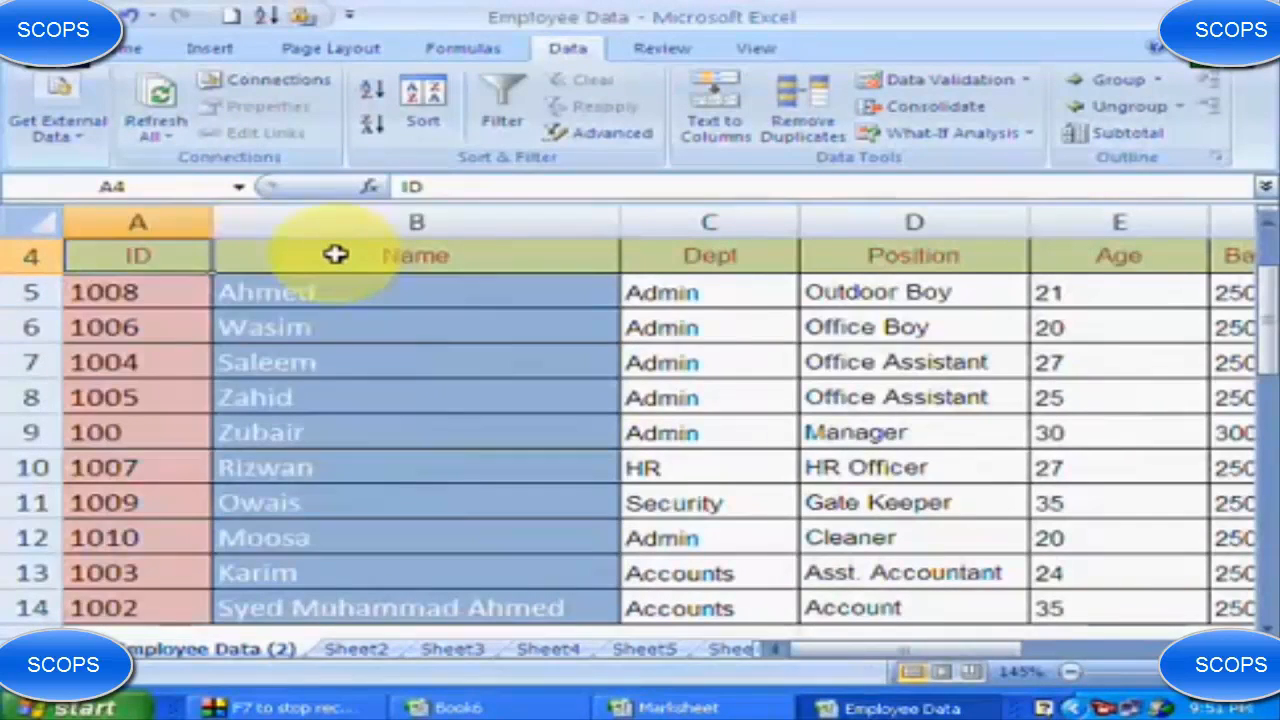
key("Right")
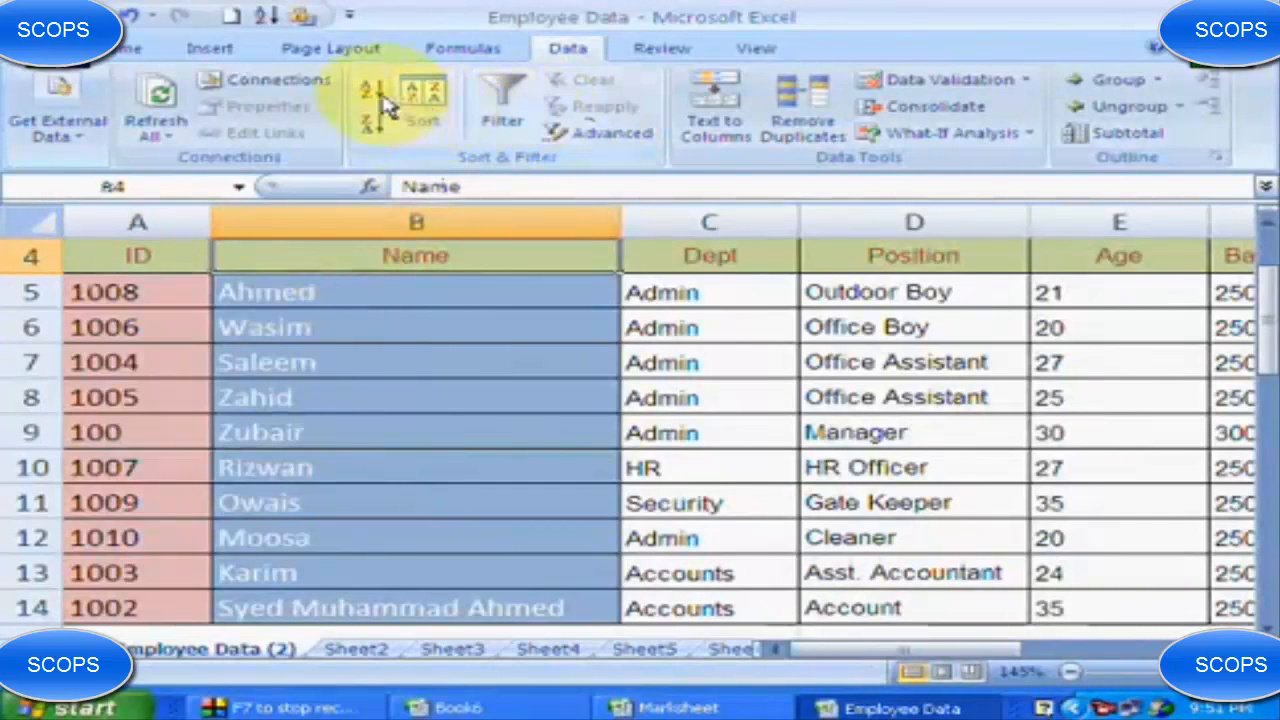
left_click(378, 92)
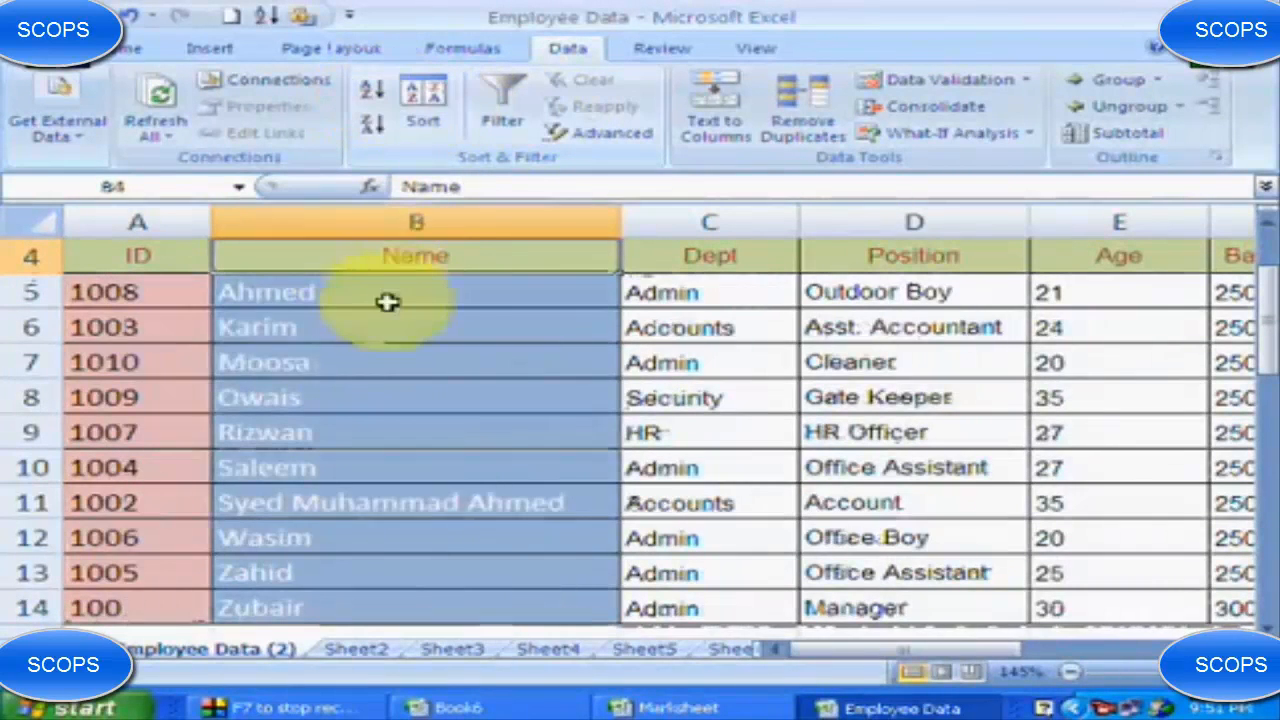
Sort the employee records by Name from Z to A and back to A to Z.
left_click(368, 128)
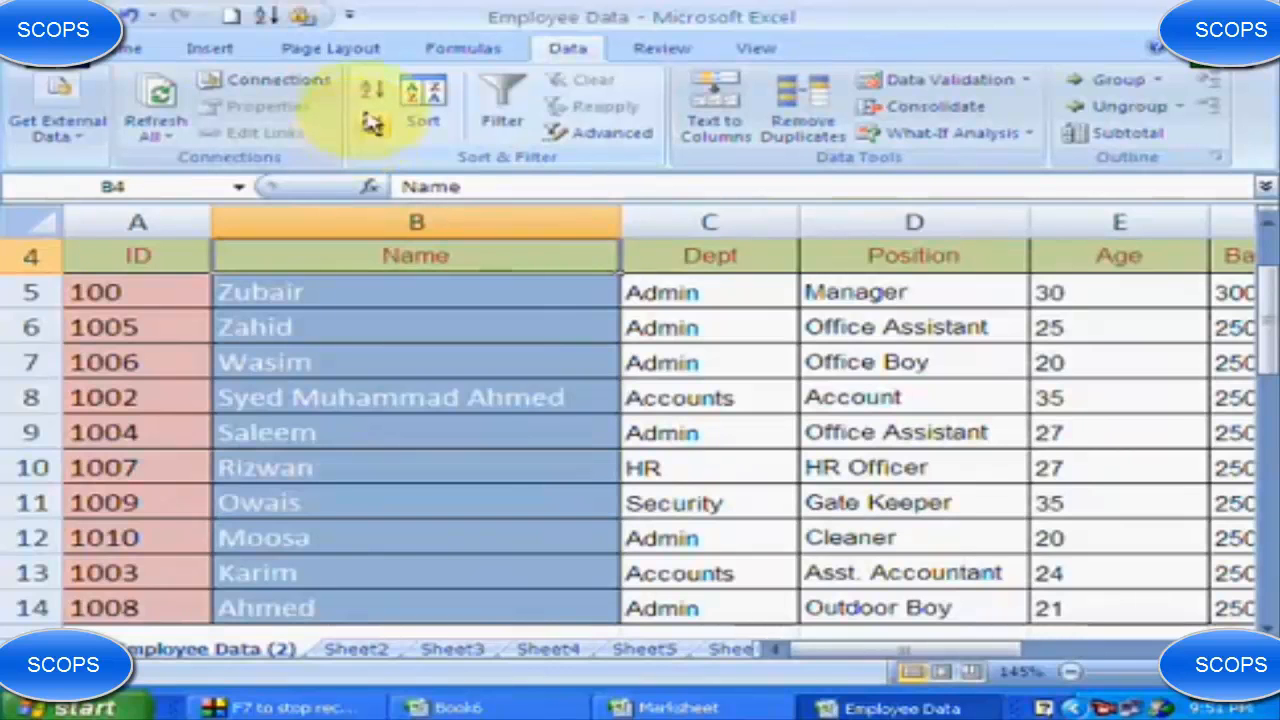
left_click(370, 92)
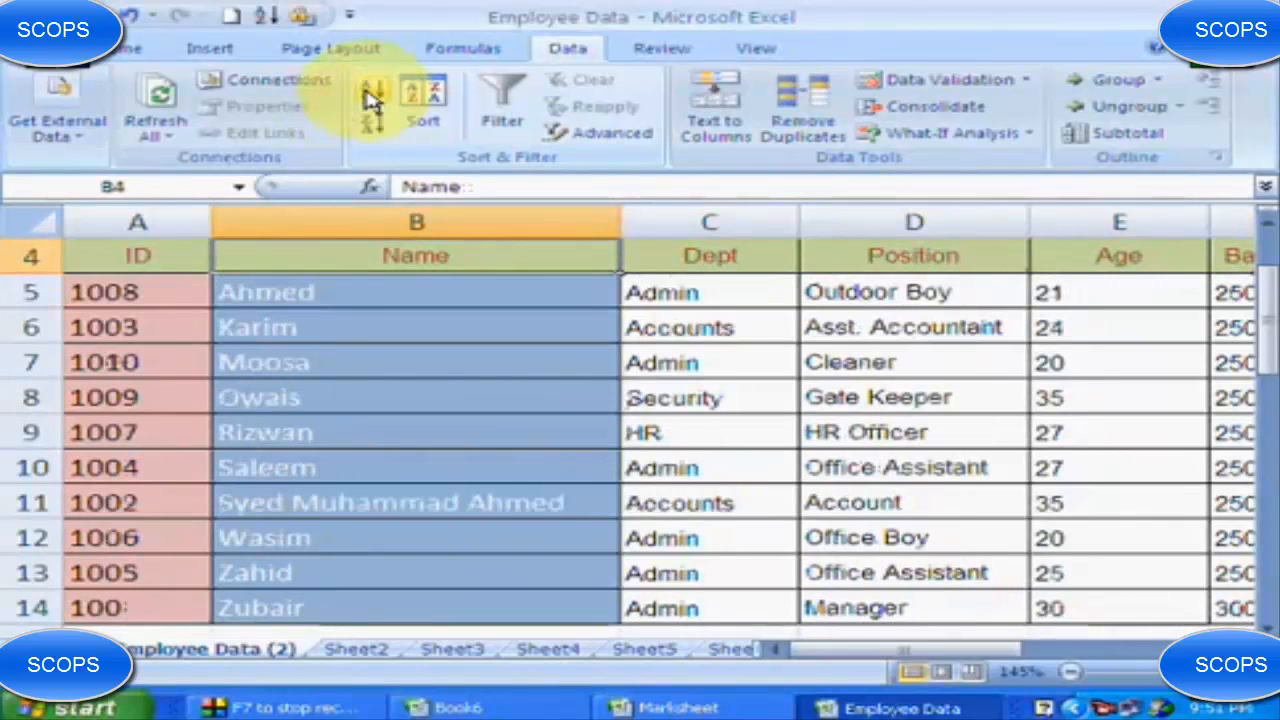
scroll(366, 94, "down", 1)
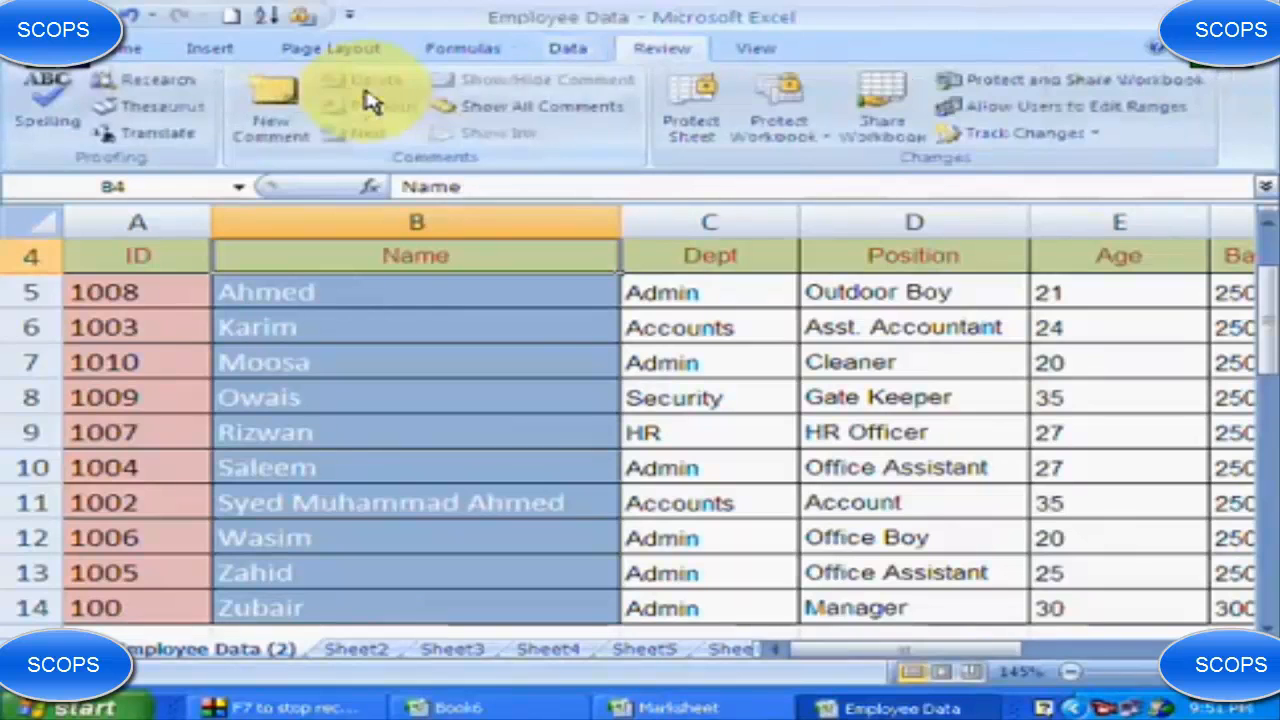
scroll(366, 94, "up", 1)
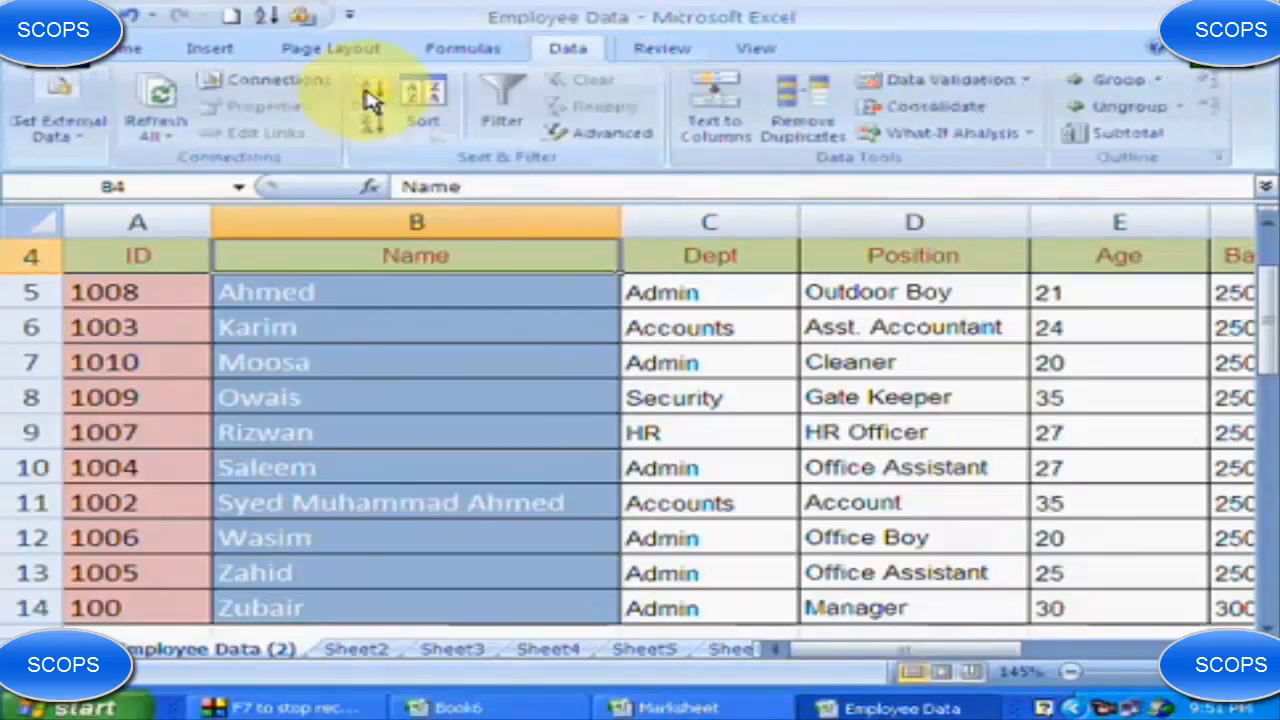
Turn on filtering for the header row of the employee table, starting from the Name header in B4.
left_click(497, 317)
left_click(517, 258)
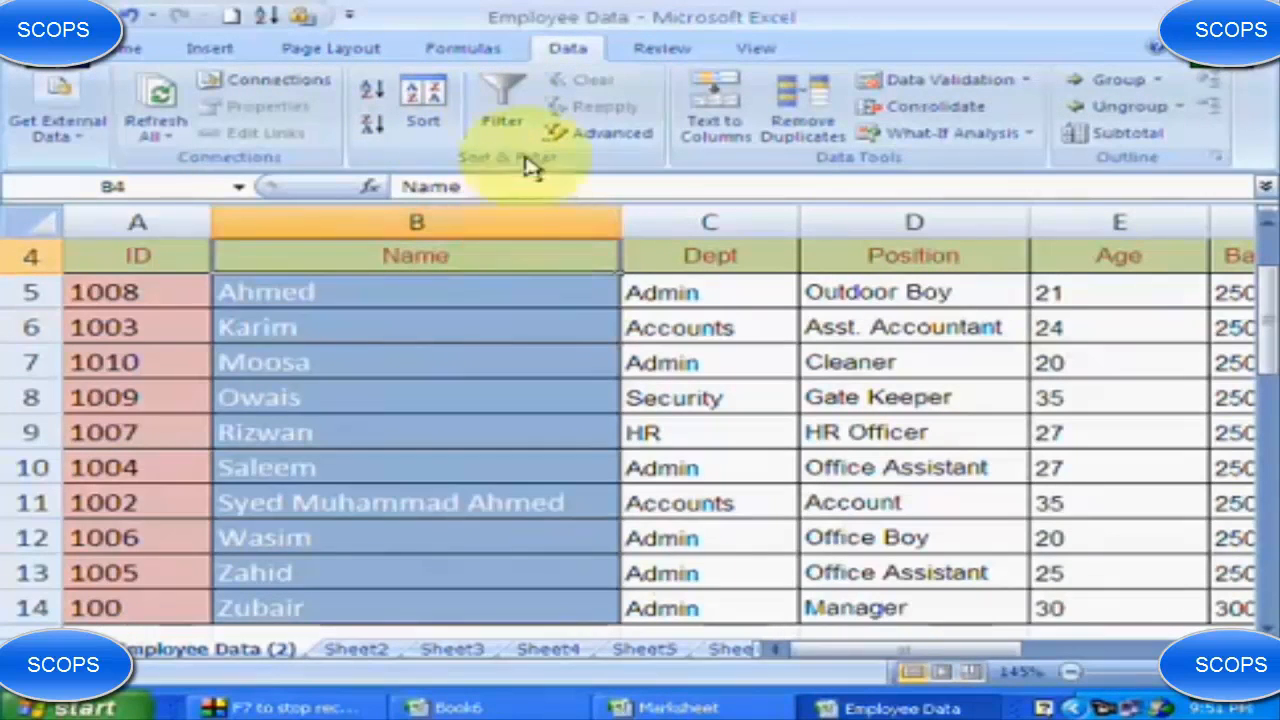
left_click(502, 105)
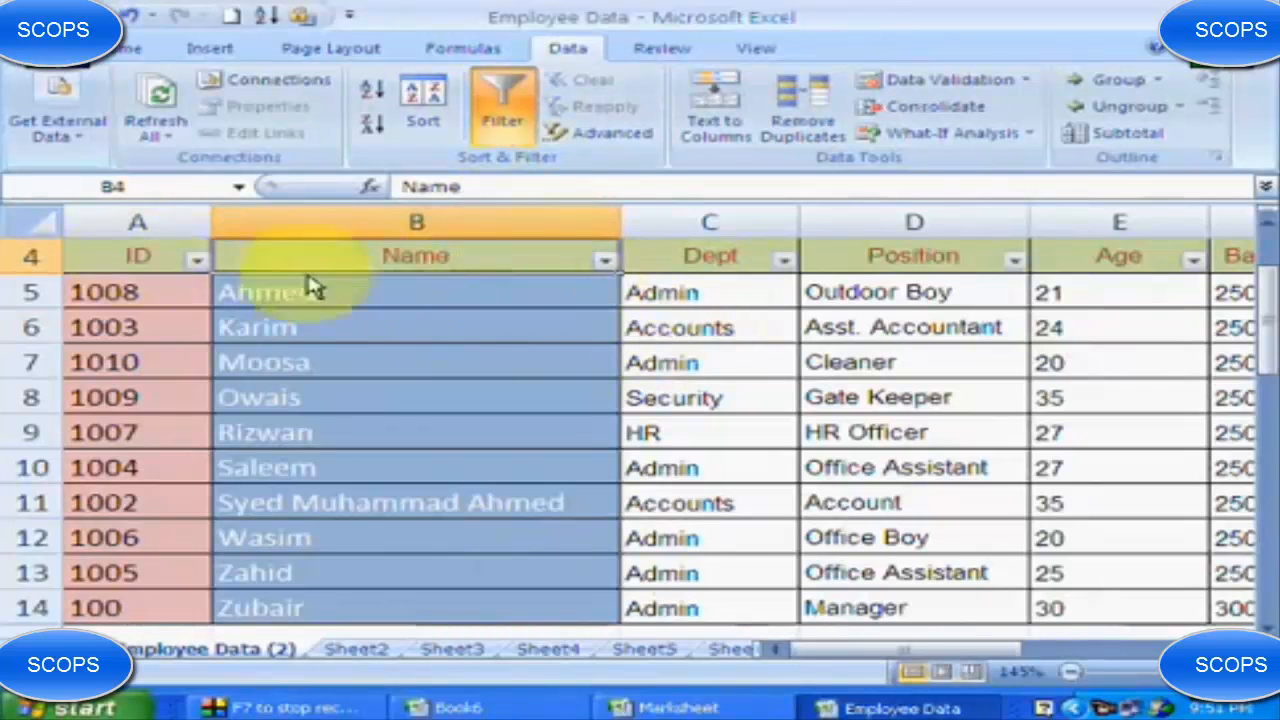
mouse_move(994, 660)
left_mouse_down()
mouse_move(1066, 660)
mouse_move(988, 658)
left_mouse_up()
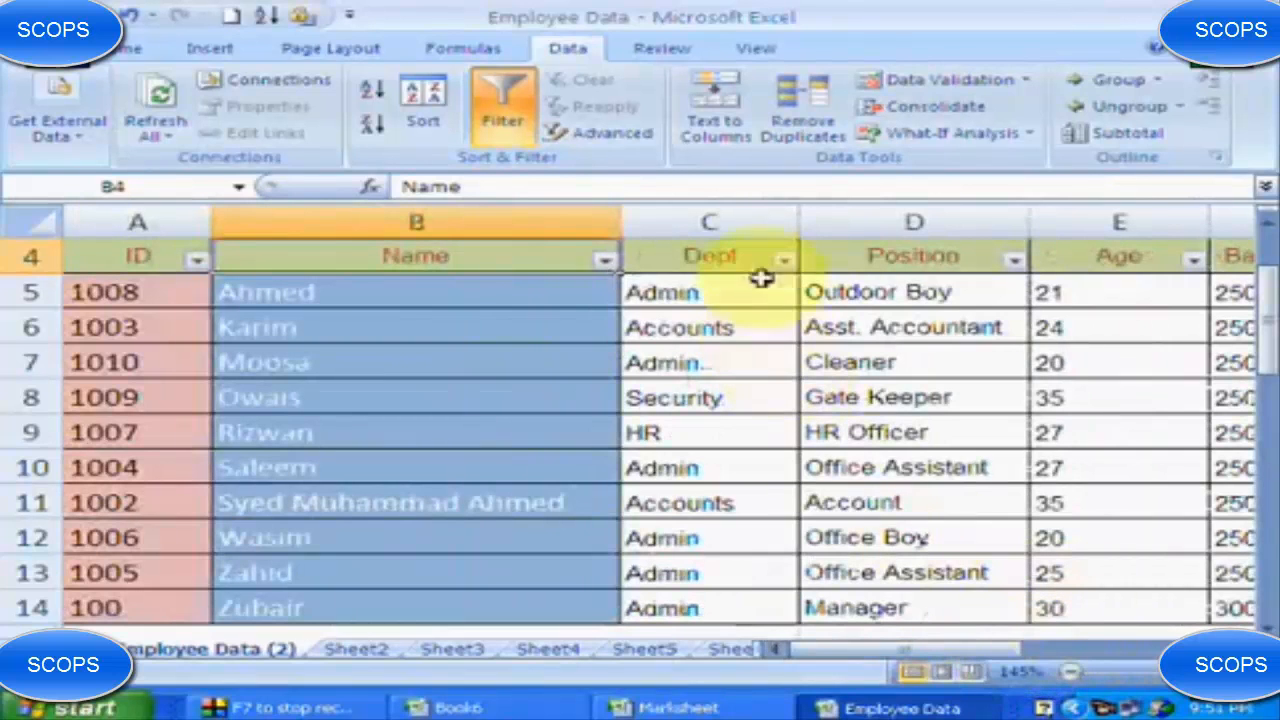
Filter the Dept column to show only Admin employees.
left_click(784, 259)
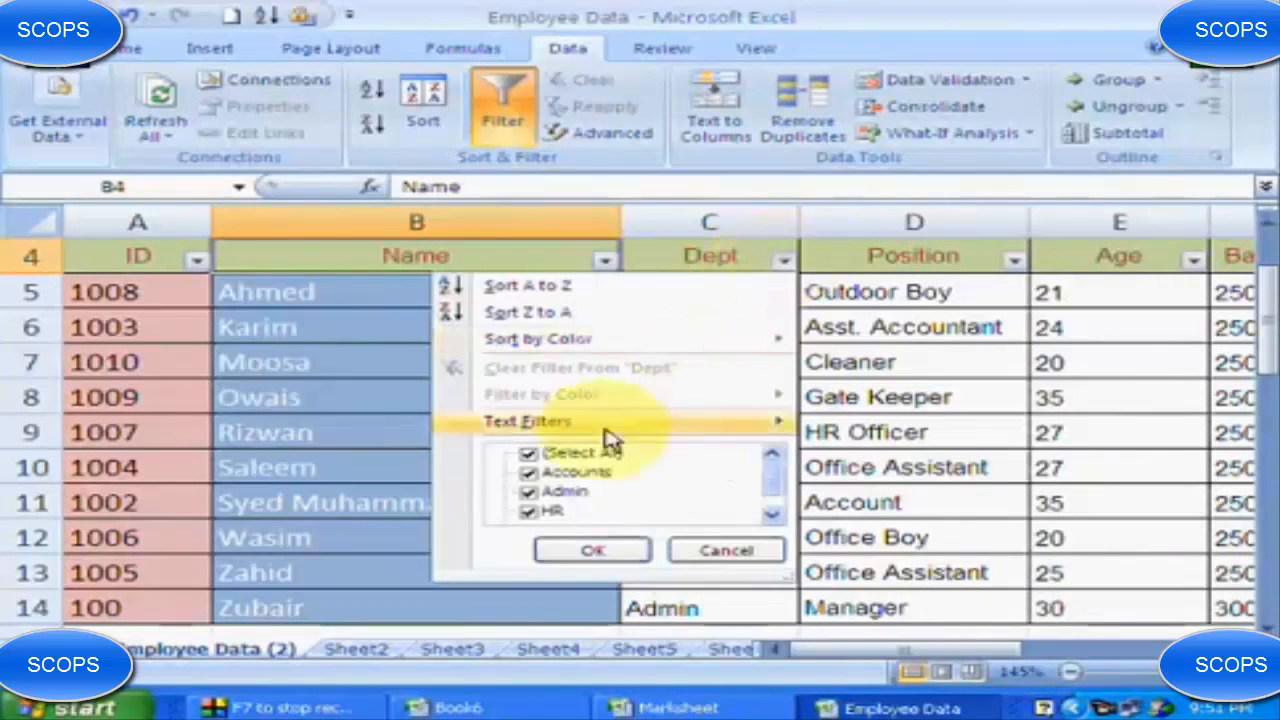
left_click(528, 457)
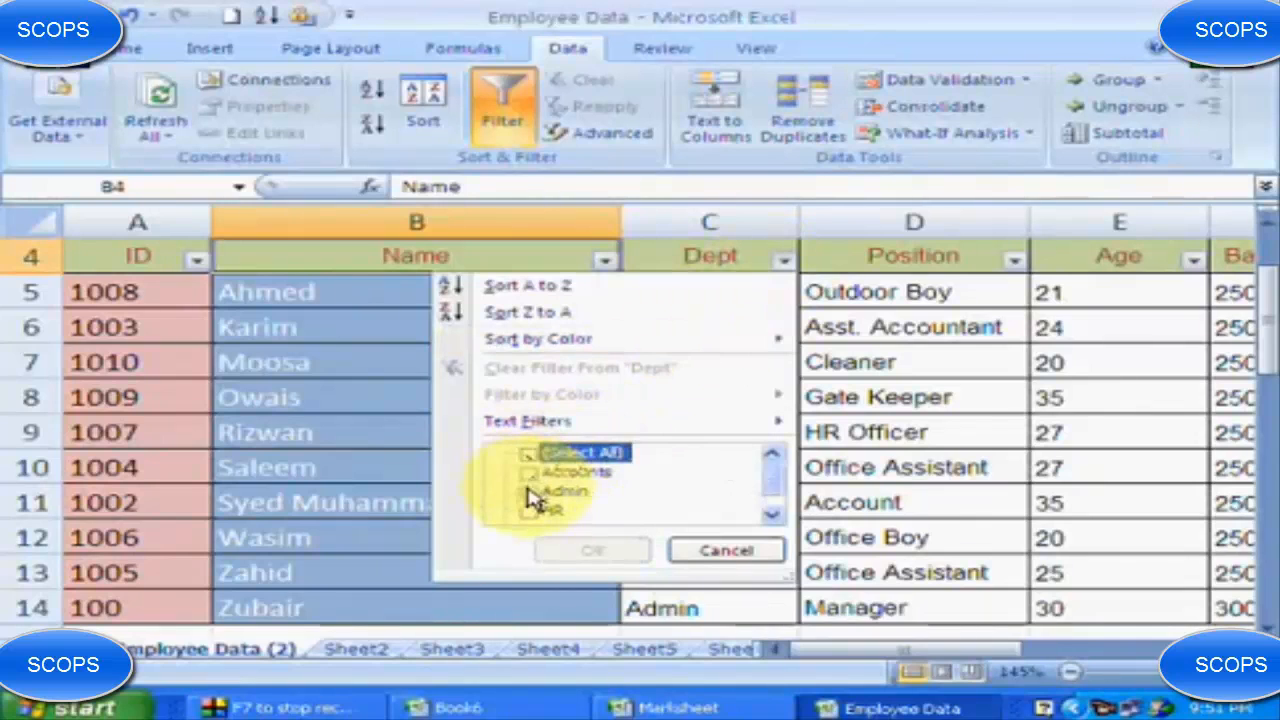
left_click(530, 493)
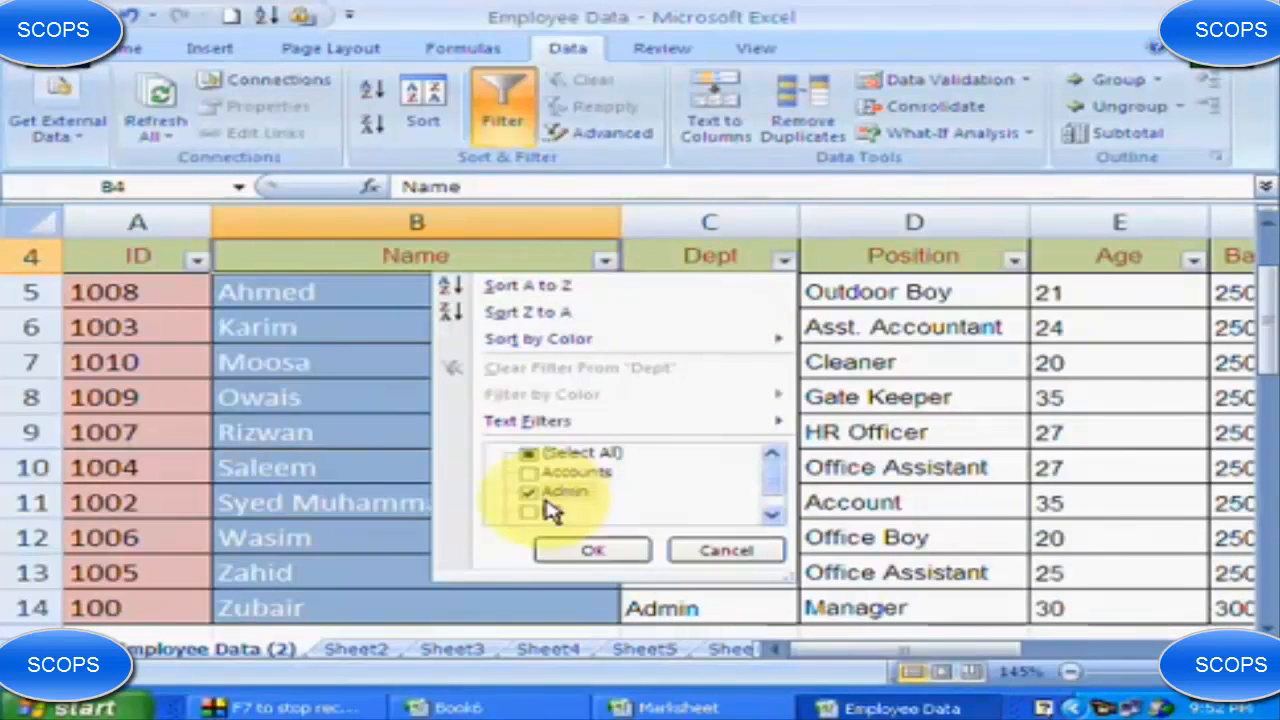
left_click(568, 551)
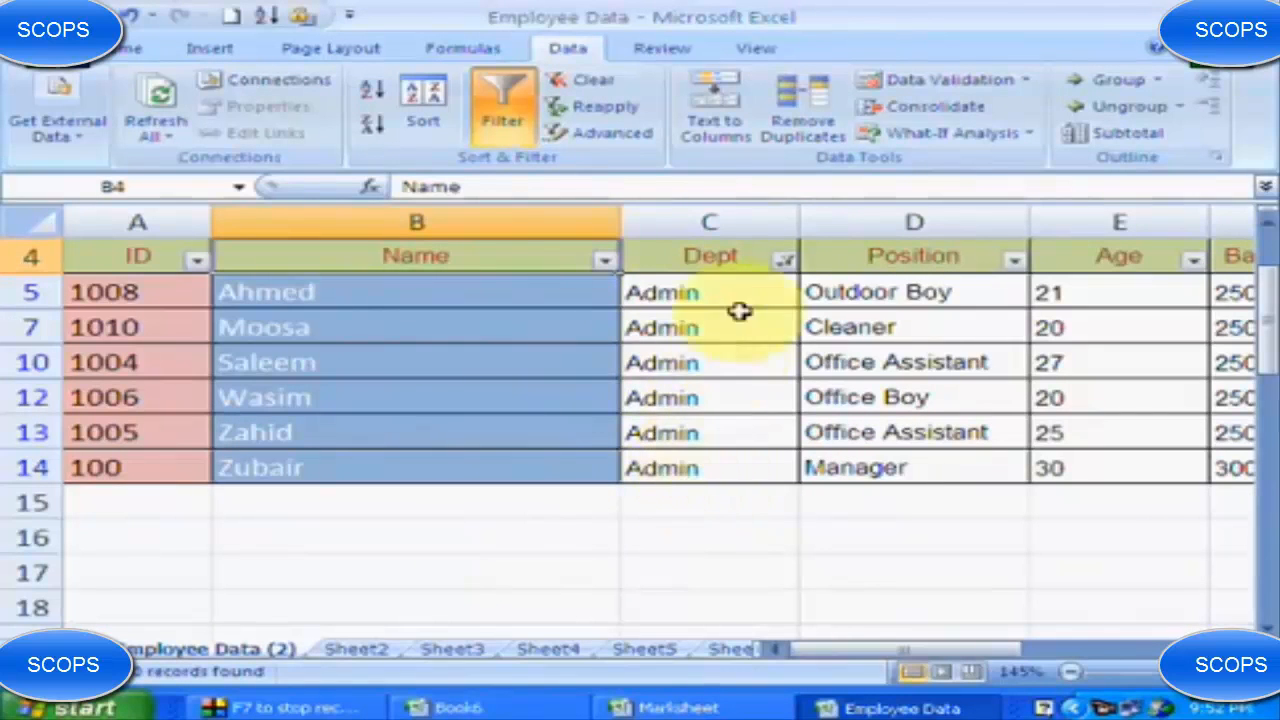
Show all departments again by selecting every value in the Dept filter.
left_click(783, 259)
left_click(530, 456)
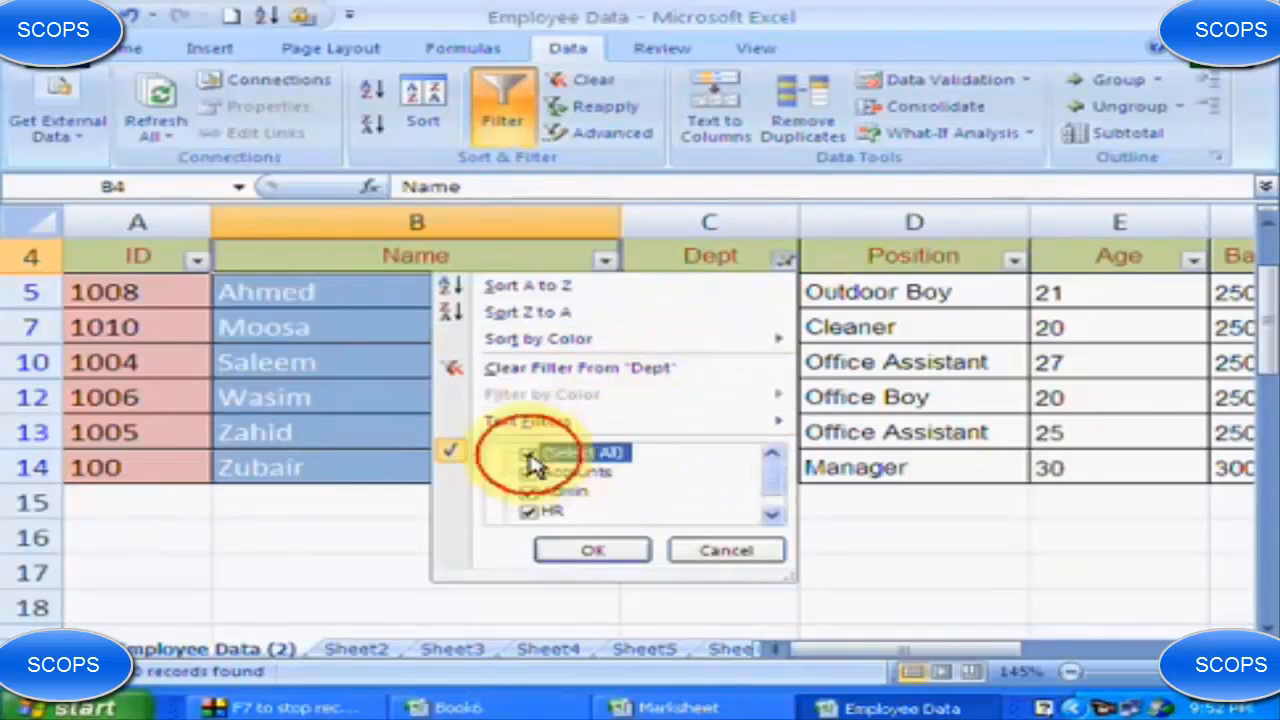
left_click(588, 551)
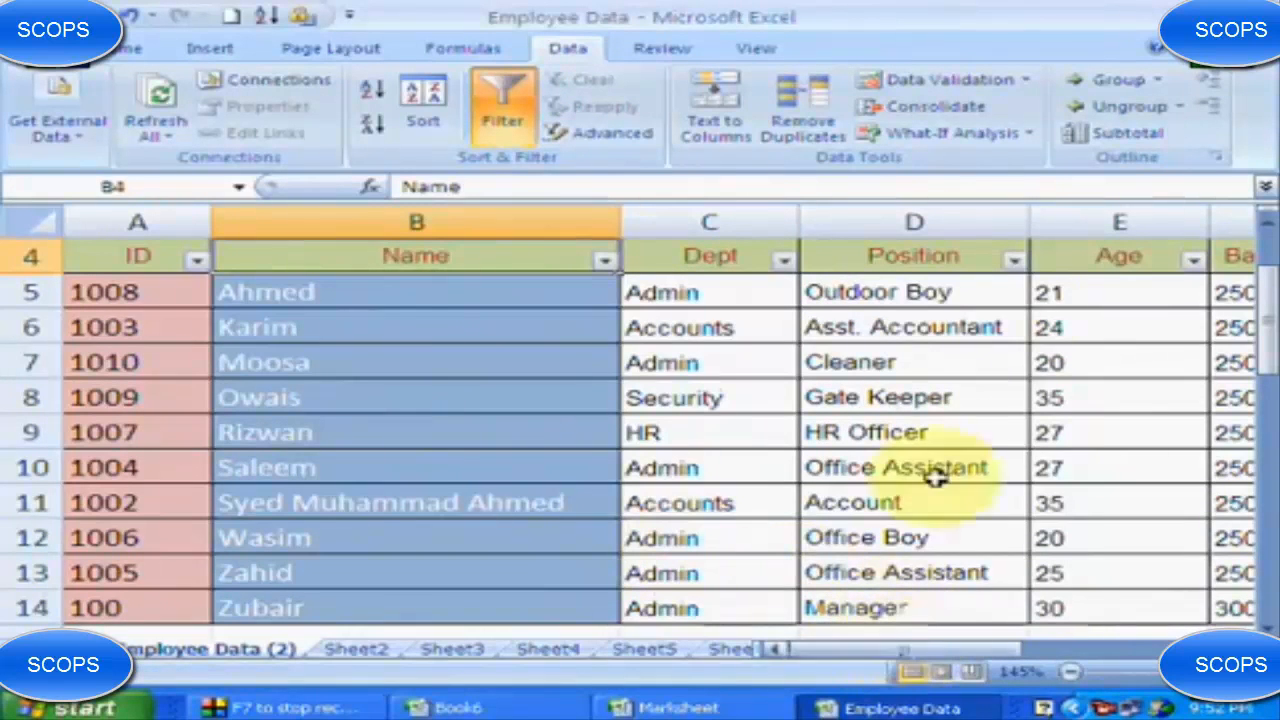
Filter the Position column to show only the Account position.
left_click(1014, 259)
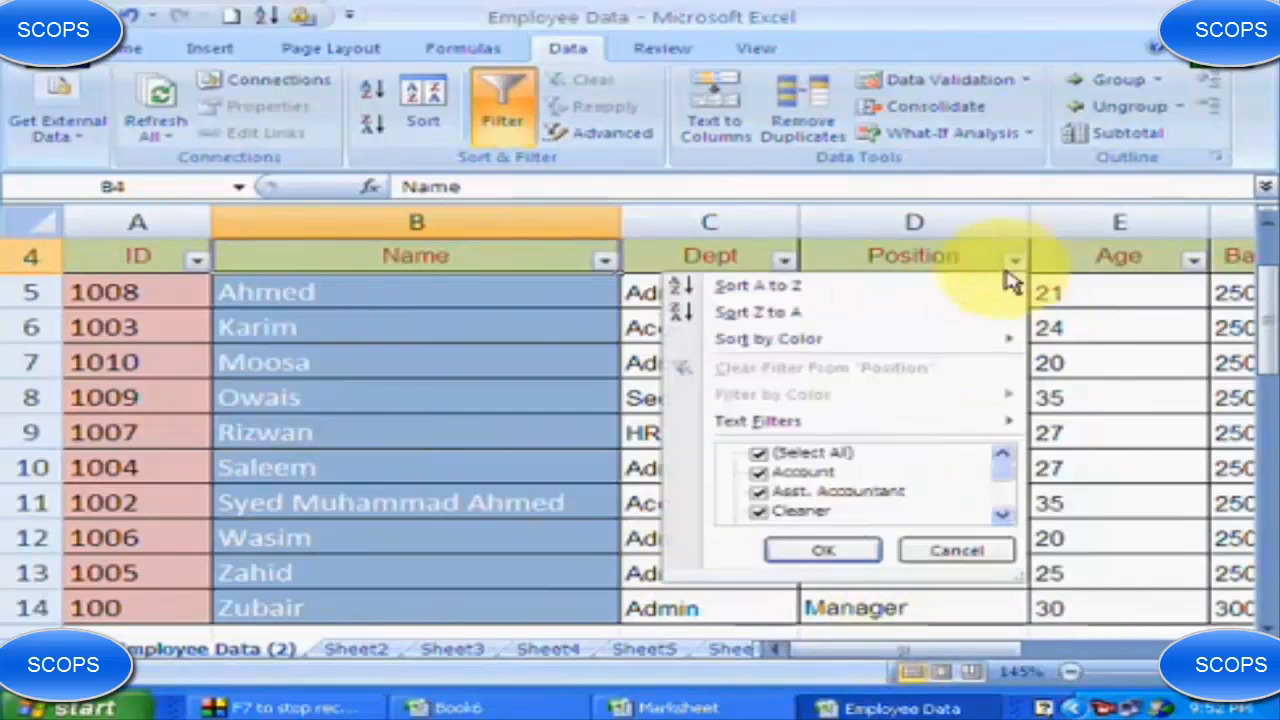
left_click(758, 453)
left_click(758, 472)
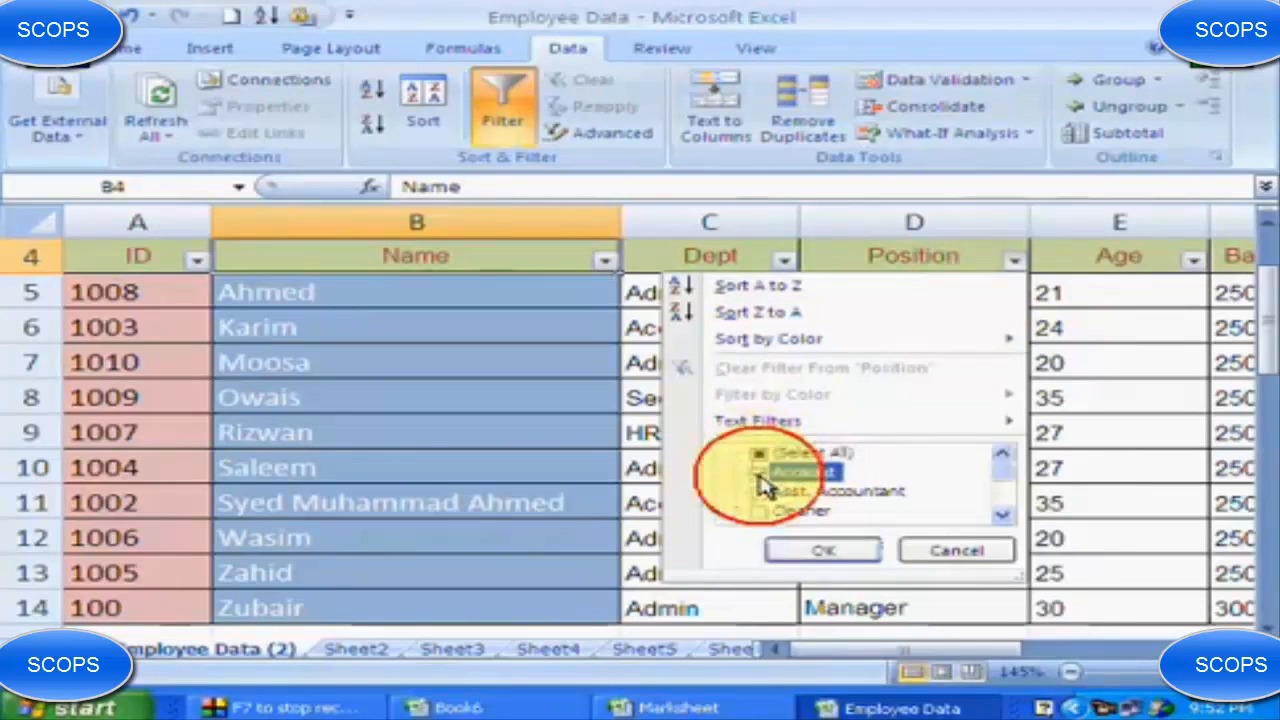
left_click(815, 555)
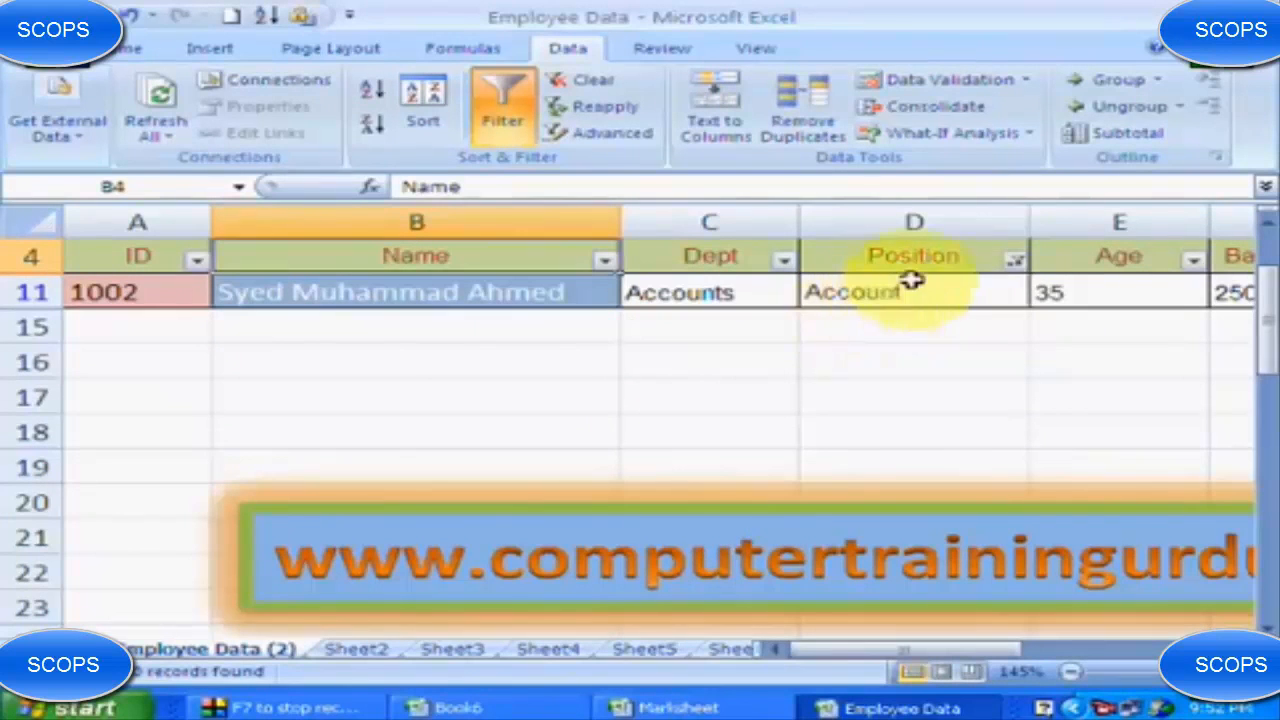
Show all positions again by selecting every value in the Position filter.
left_click(1012, 259)
left_click(800, 456)
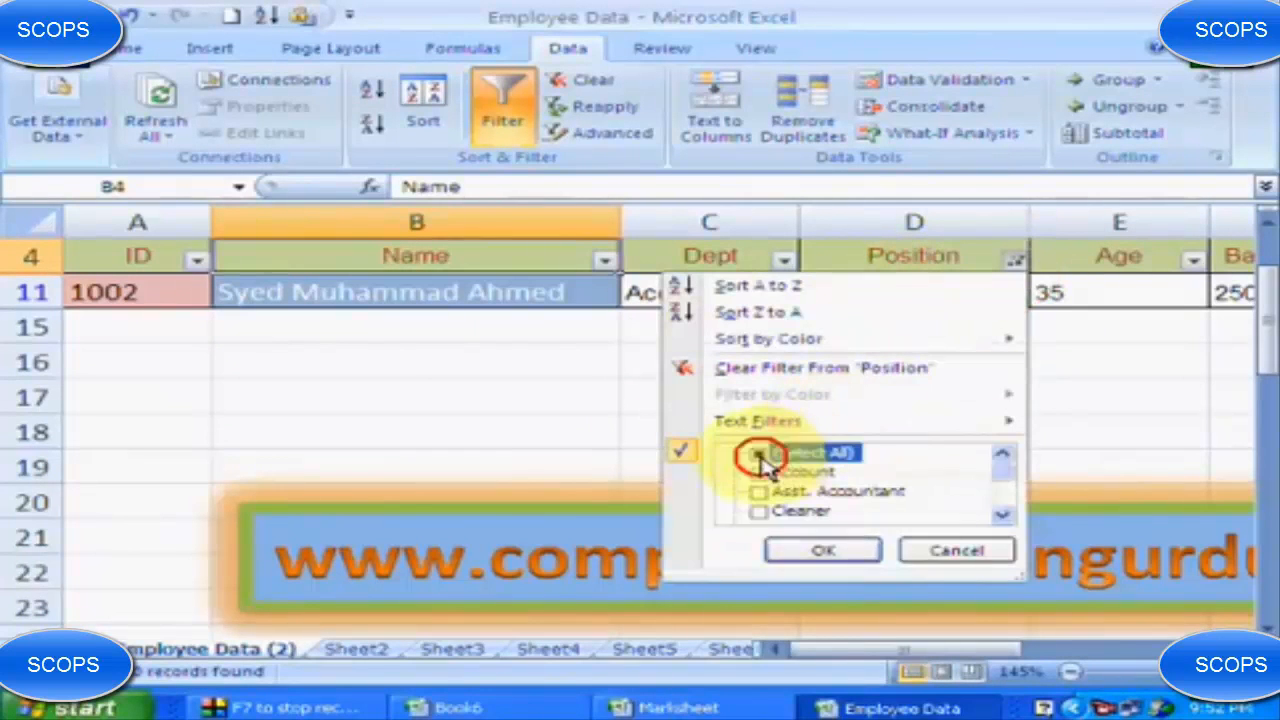
left_click(816, 551)
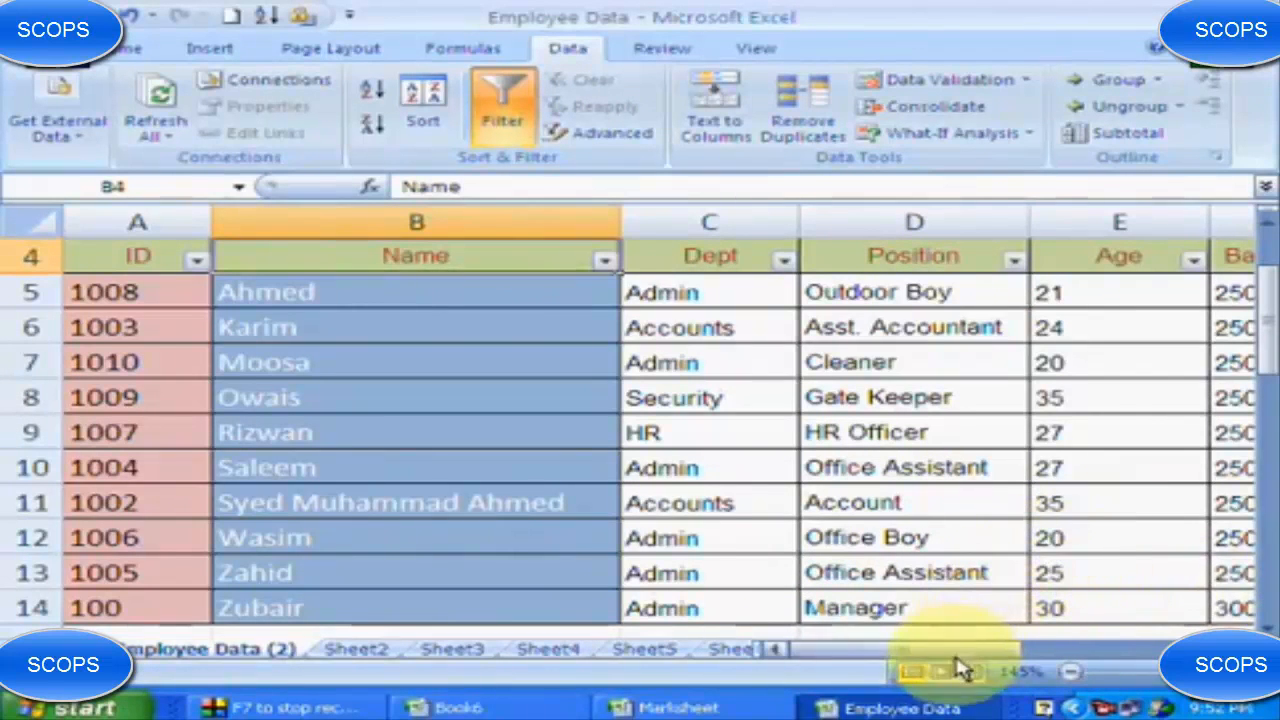
left_click_drag(951, 650, 994, 649)
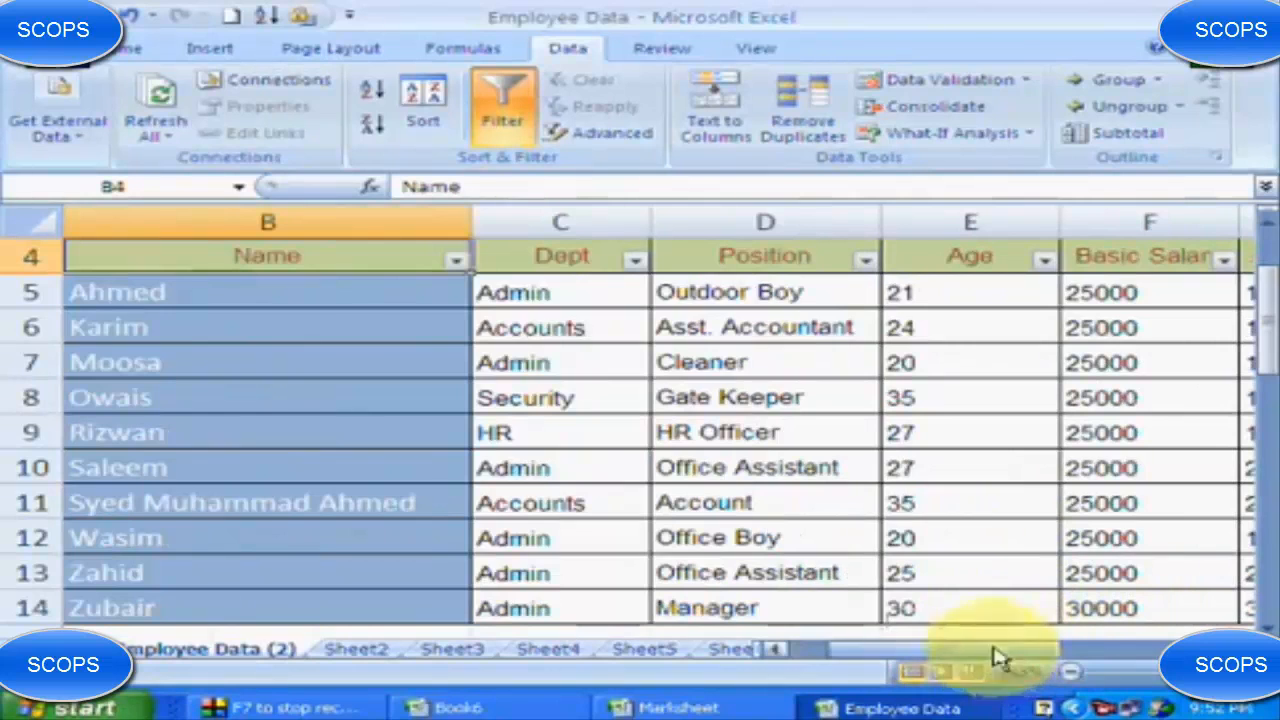
Filter the Age column to show only employees aged between 20 and 30.
left_click(1044, 261)
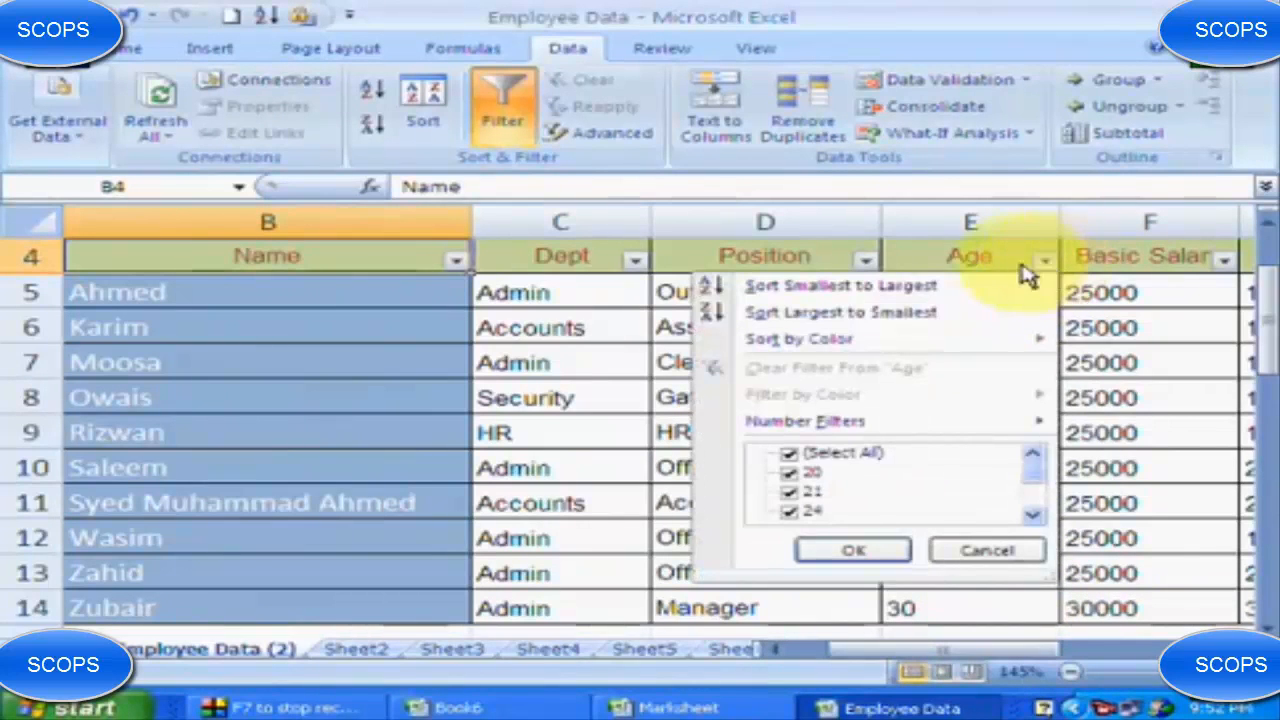
mouse_move(890, 428)
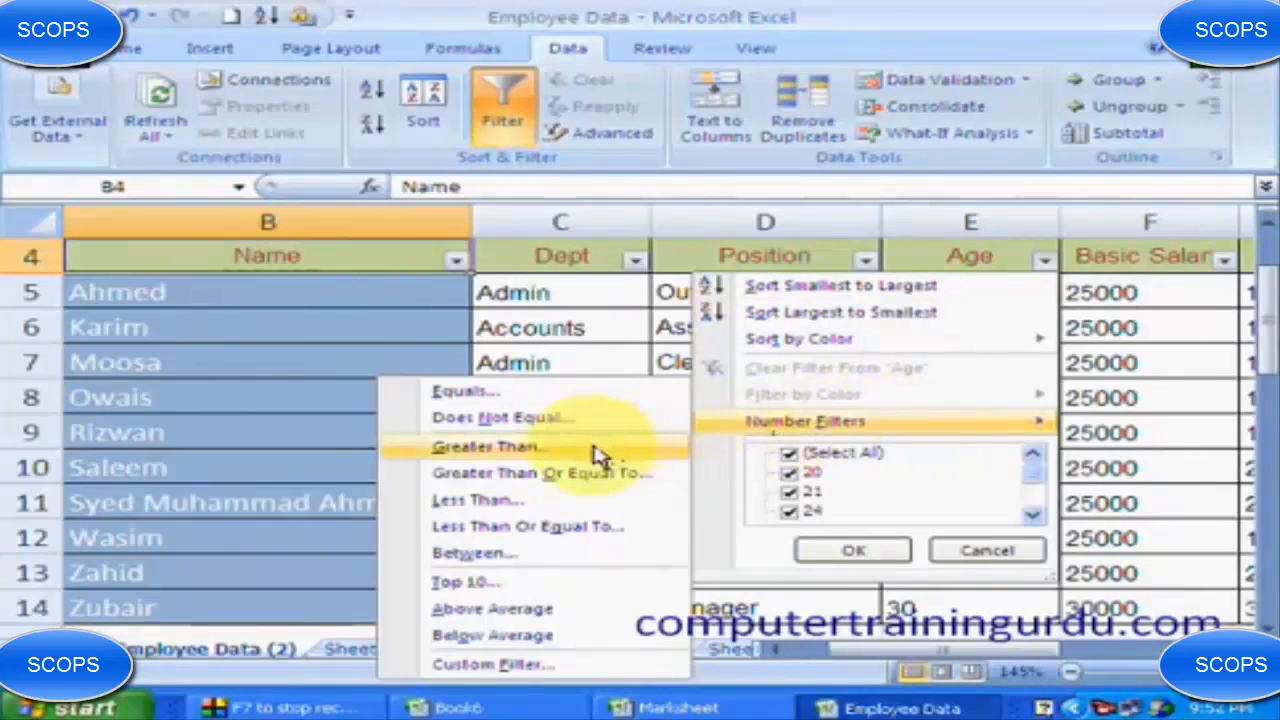
left_click(600, 565)
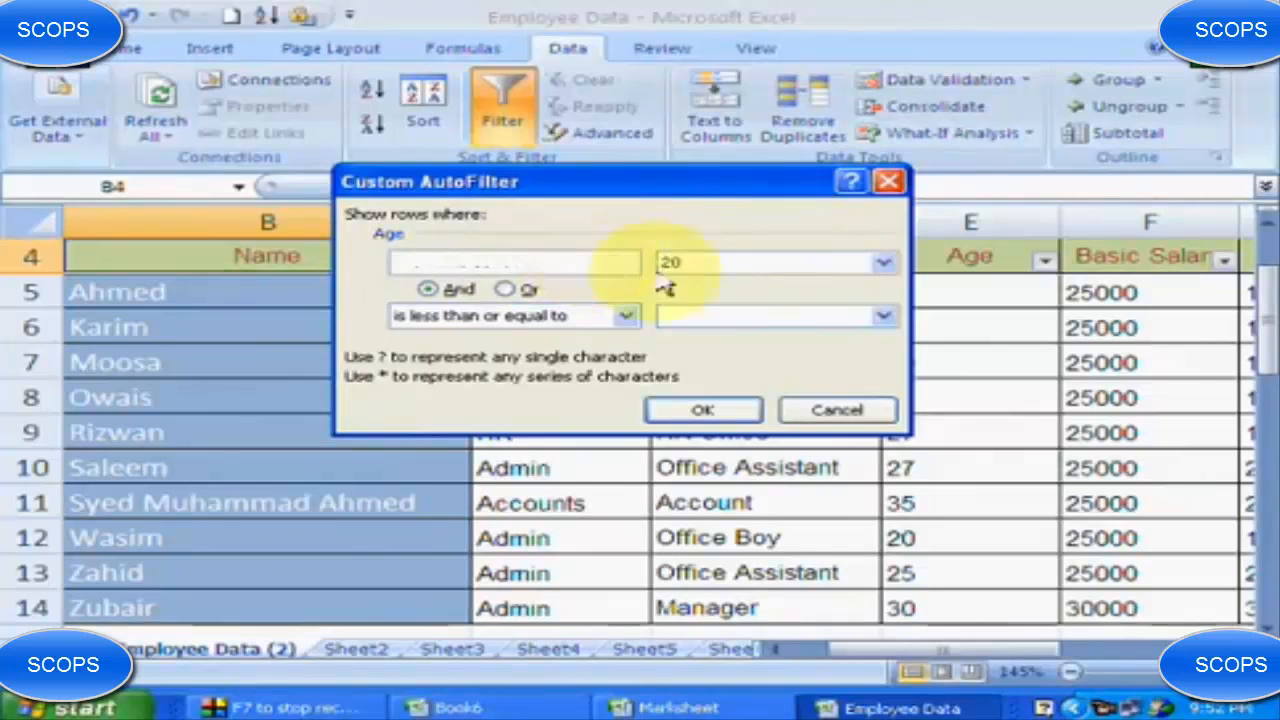
left_click(695, 317)
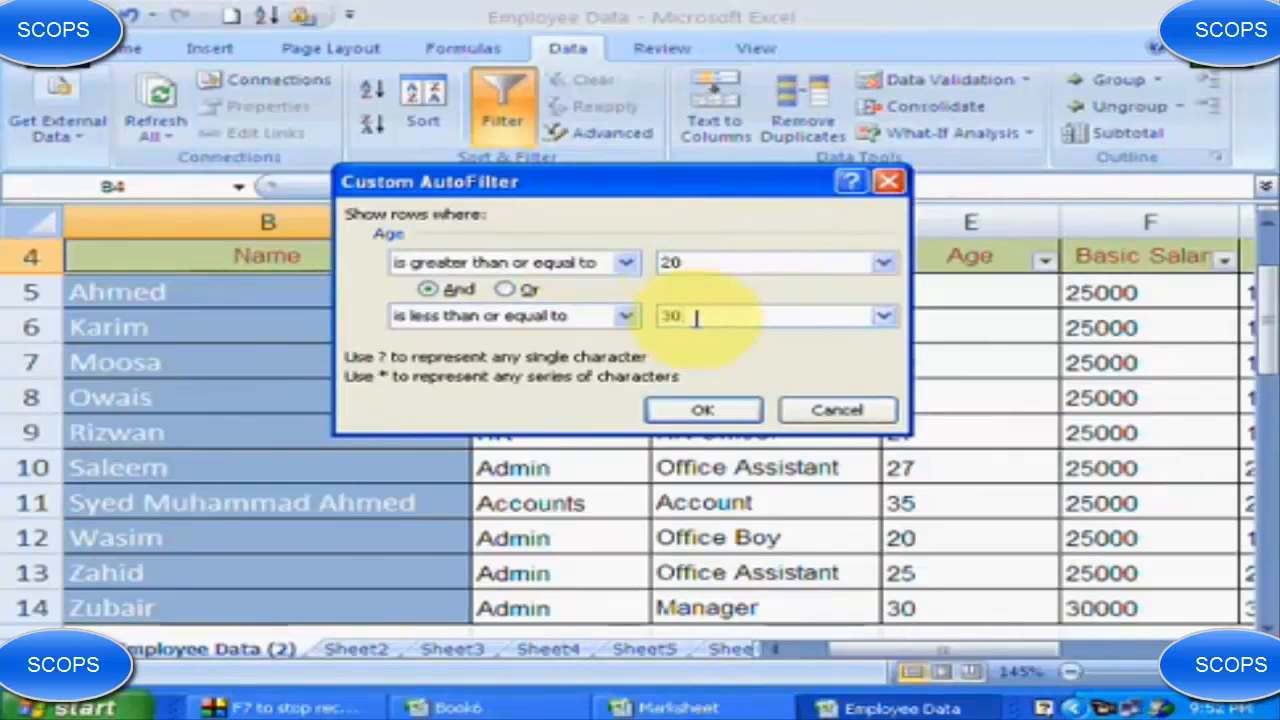
type("30")
left_click(715, 409)
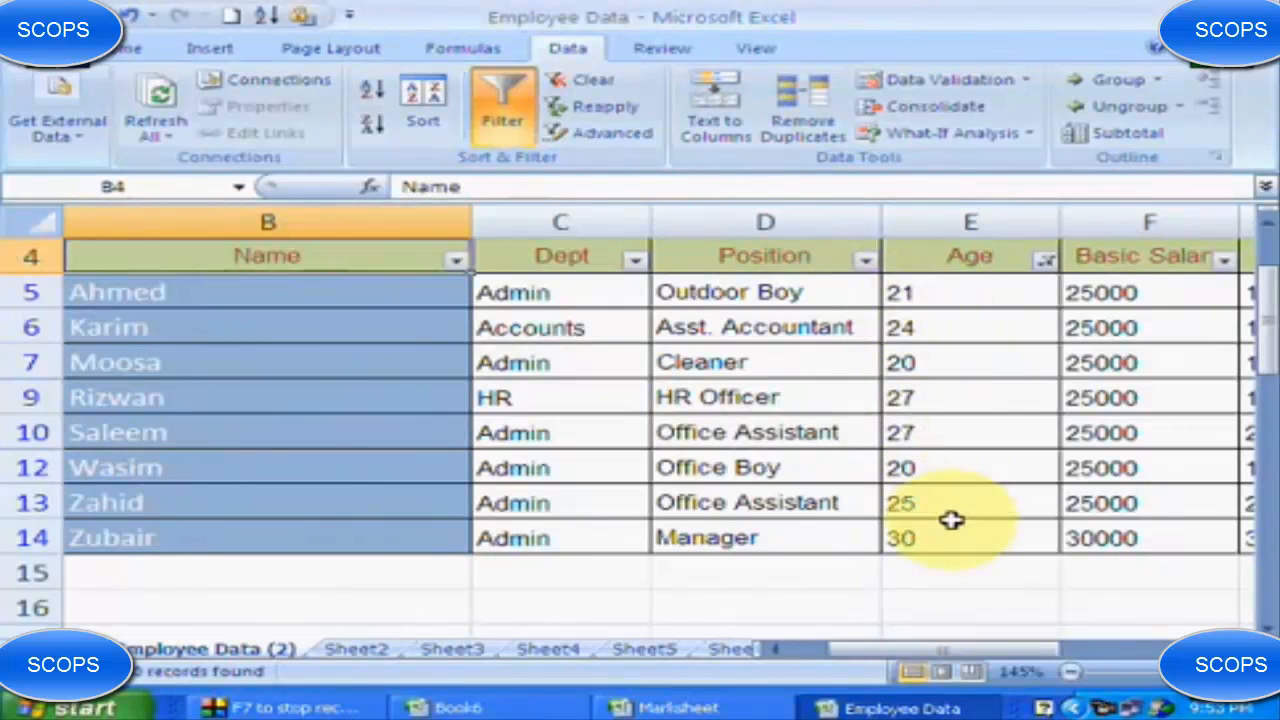
Show all ages again by selecting every value in the Age filter.
left_click(1045, 260)
left_click(790, 450)
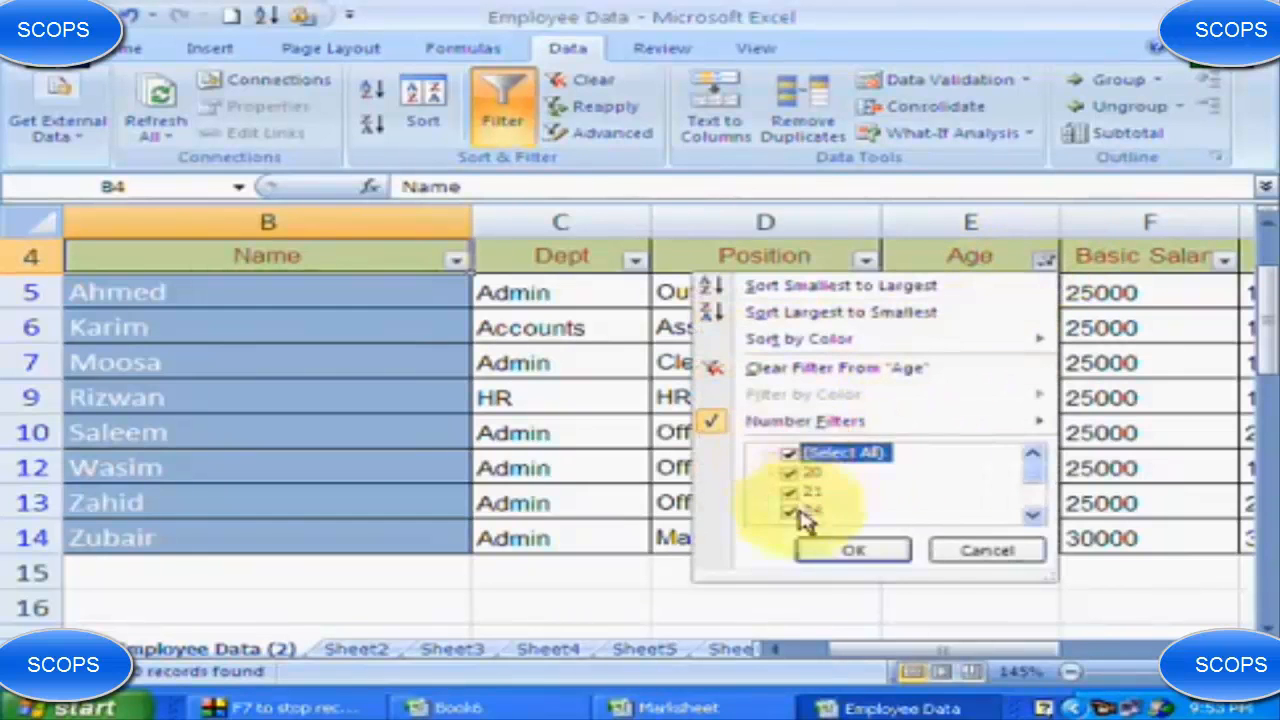
left_click(815, 545)
Filter the Grand Total column with a between condition whose lower limit is 20000.
left_click_drag(857, 655, 1100, 651)
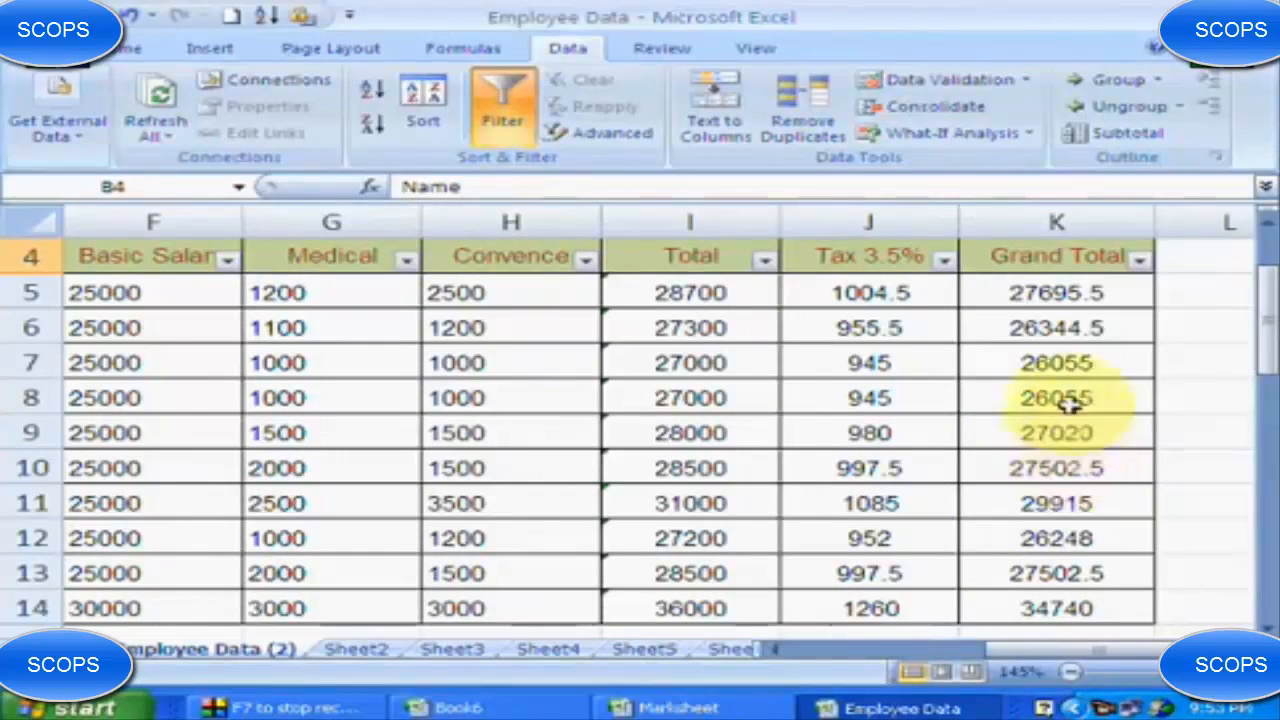
left_click(1140, 259)
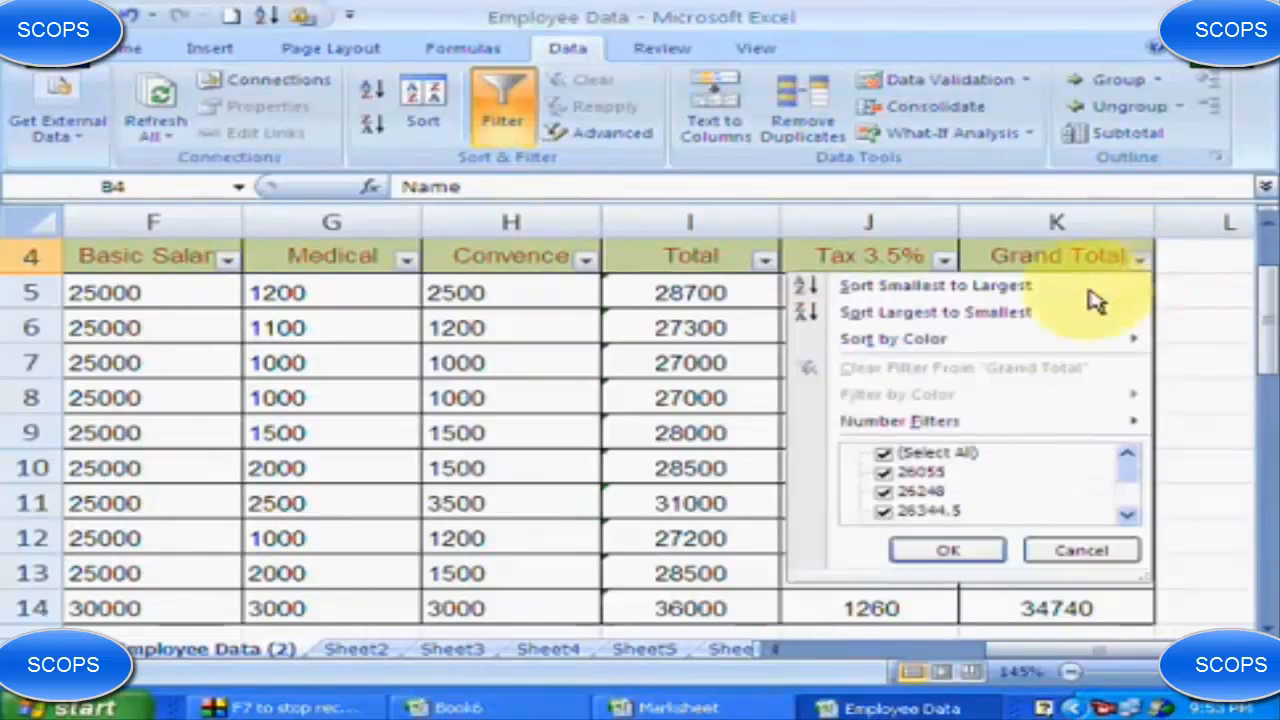
mouse_move(937, 430)
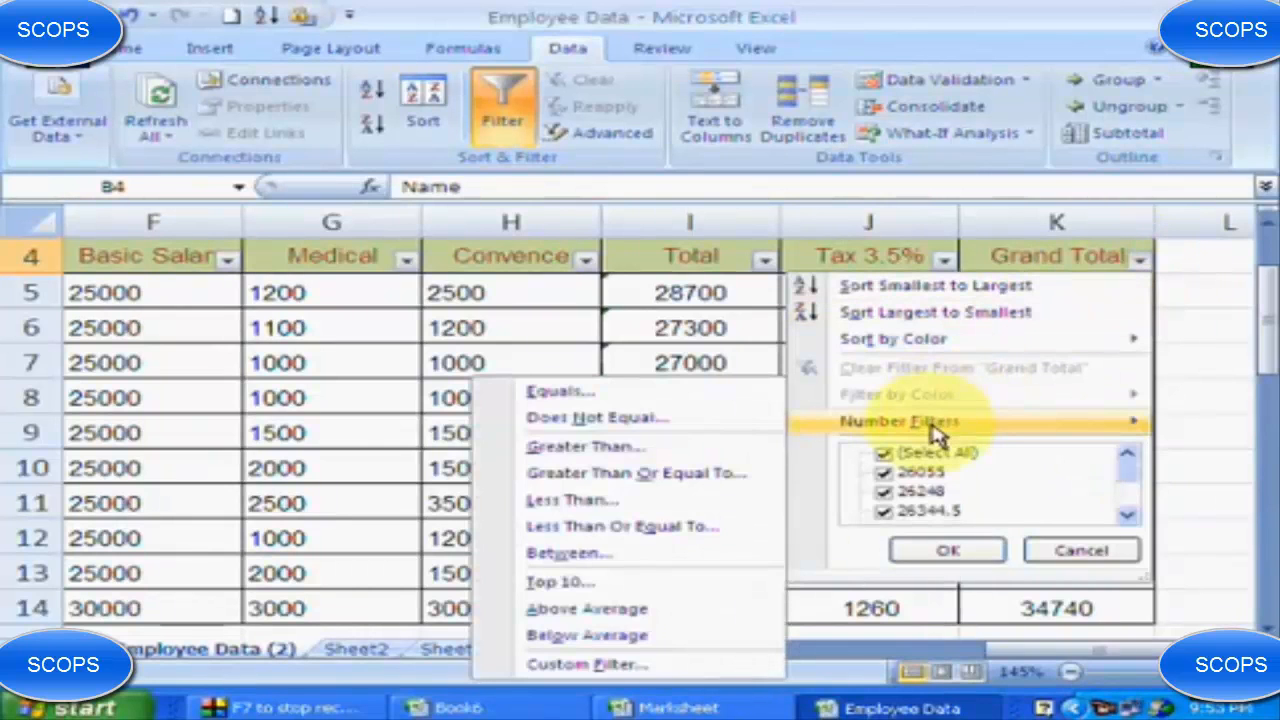
left_click(665, 557)
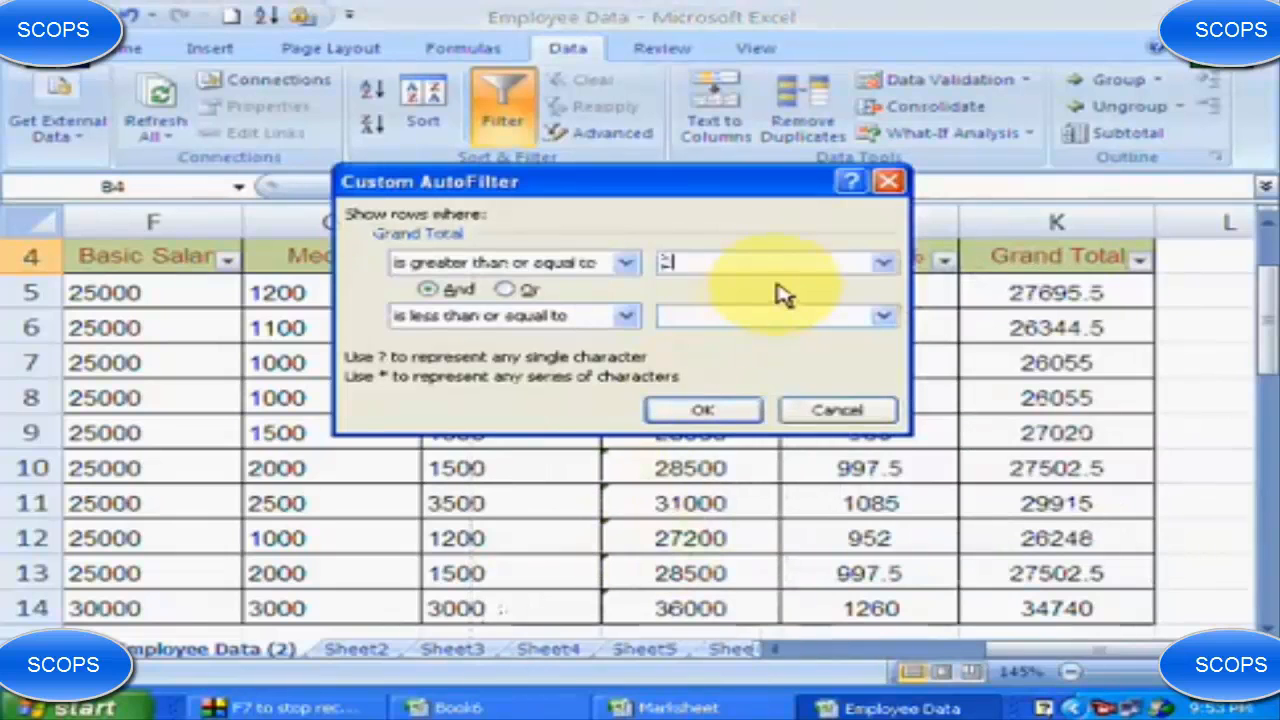
key("Tab")
key("Tab")
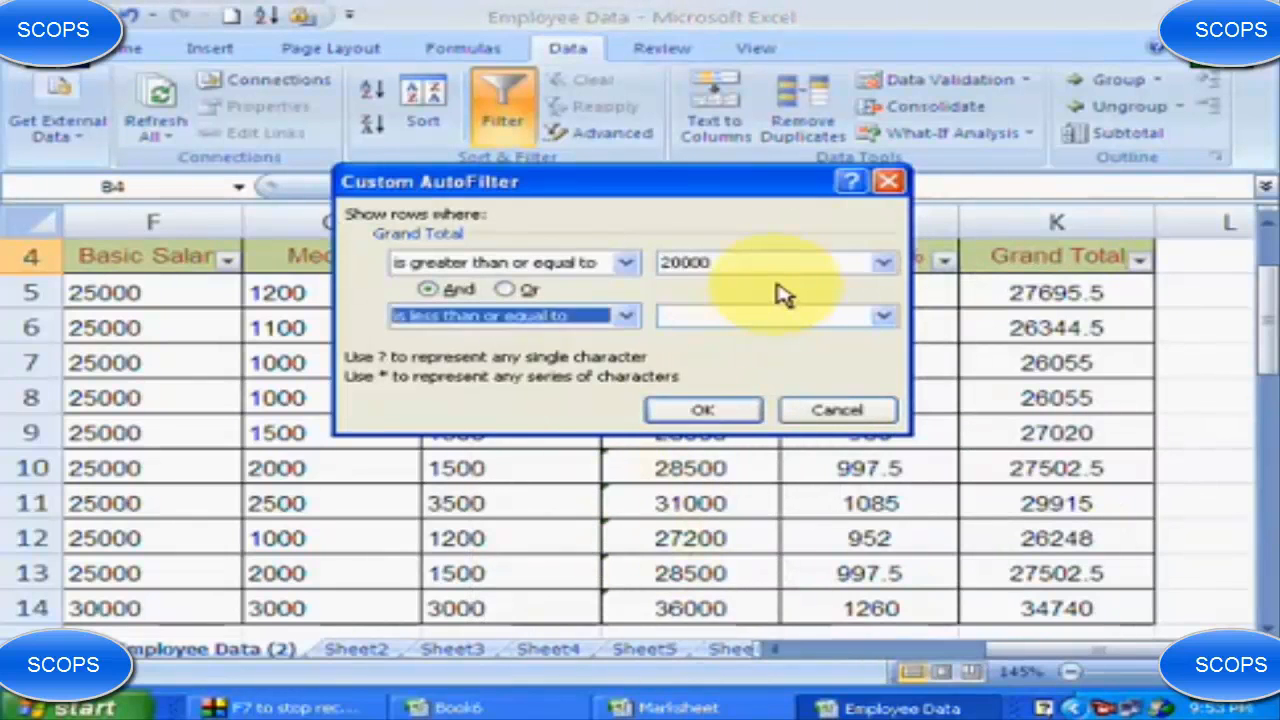
key("Return")
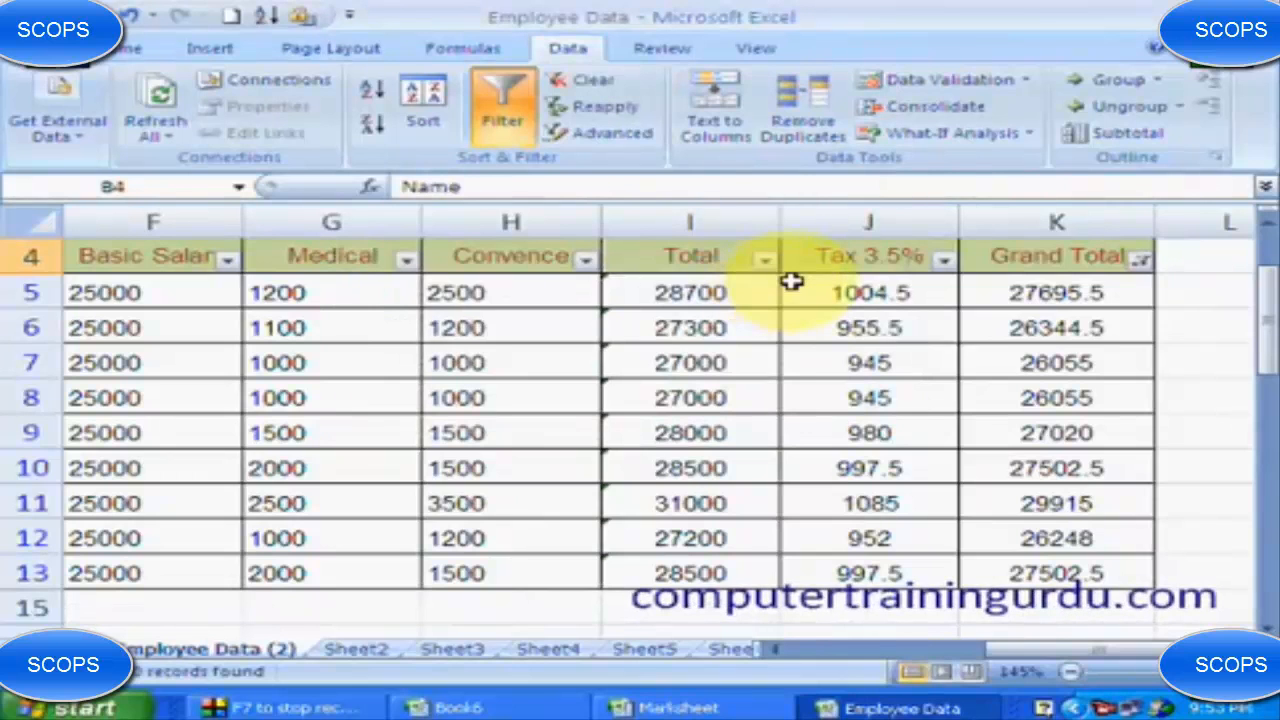
Replace the Grand Total column's between filter with a greater-than condition.
left_click(1142, 260)
mouse_move(830, 425)
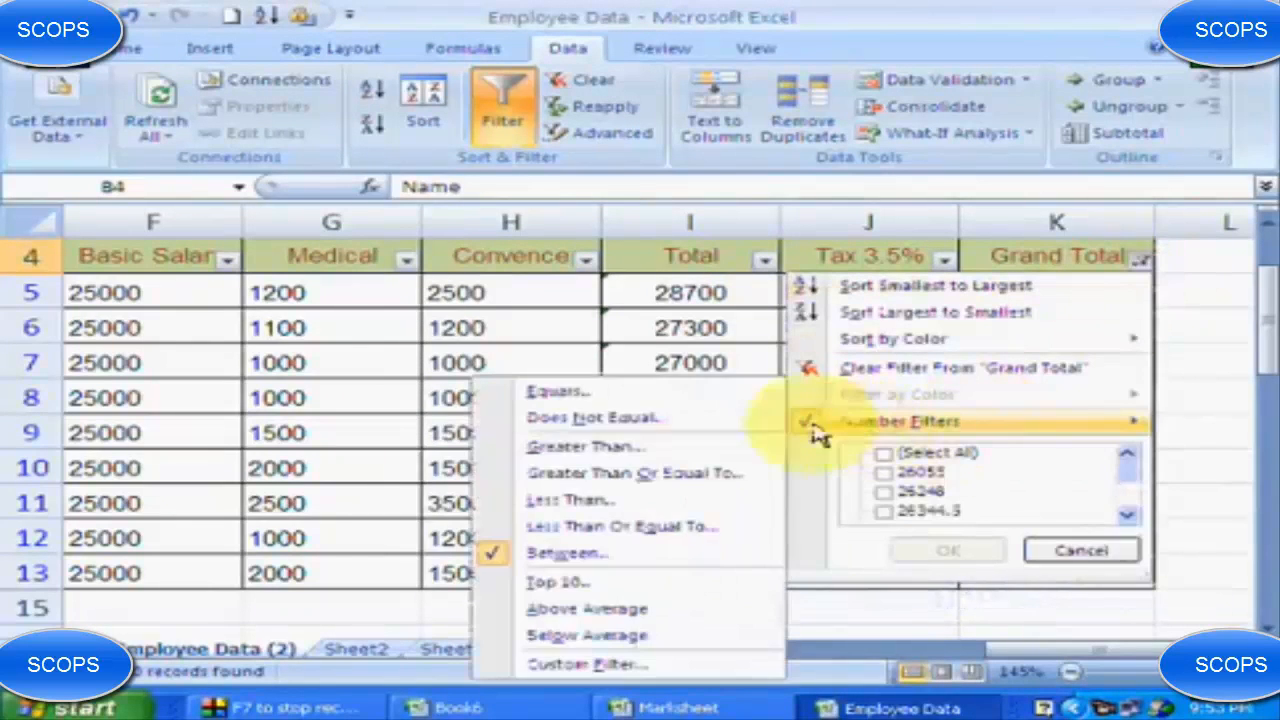
left_click(668, 448)
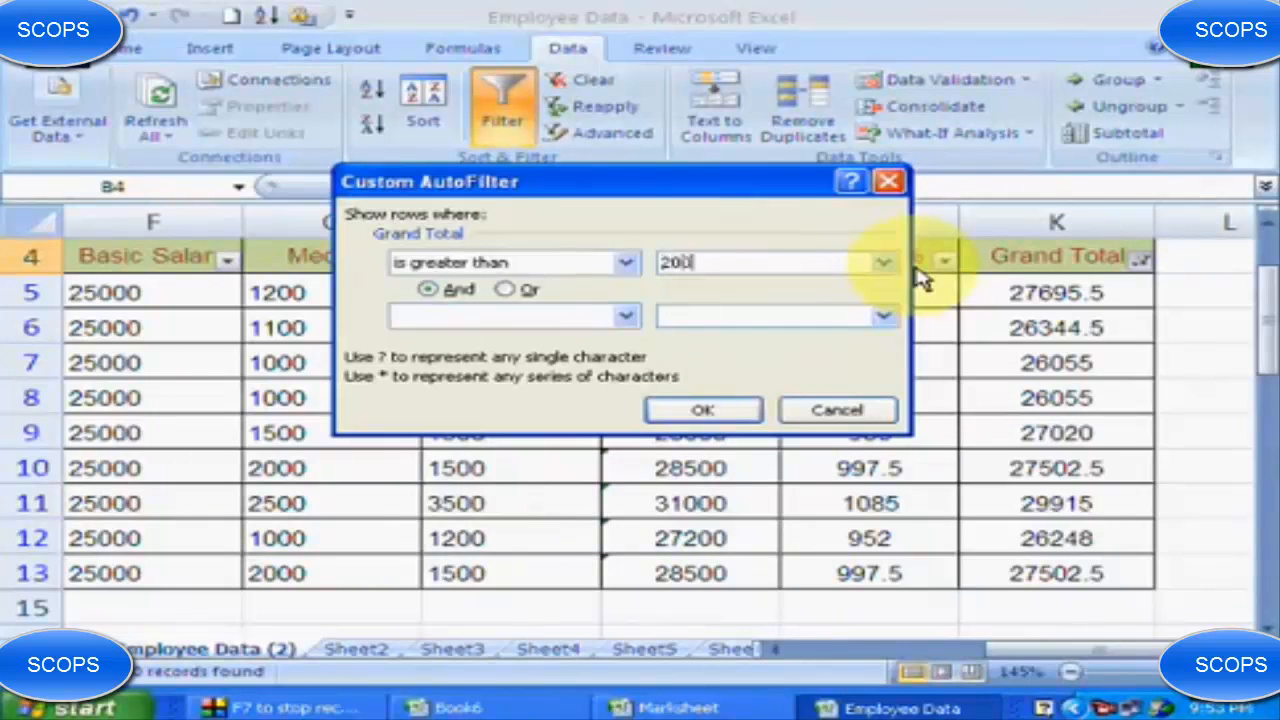
left_click(745, 410)
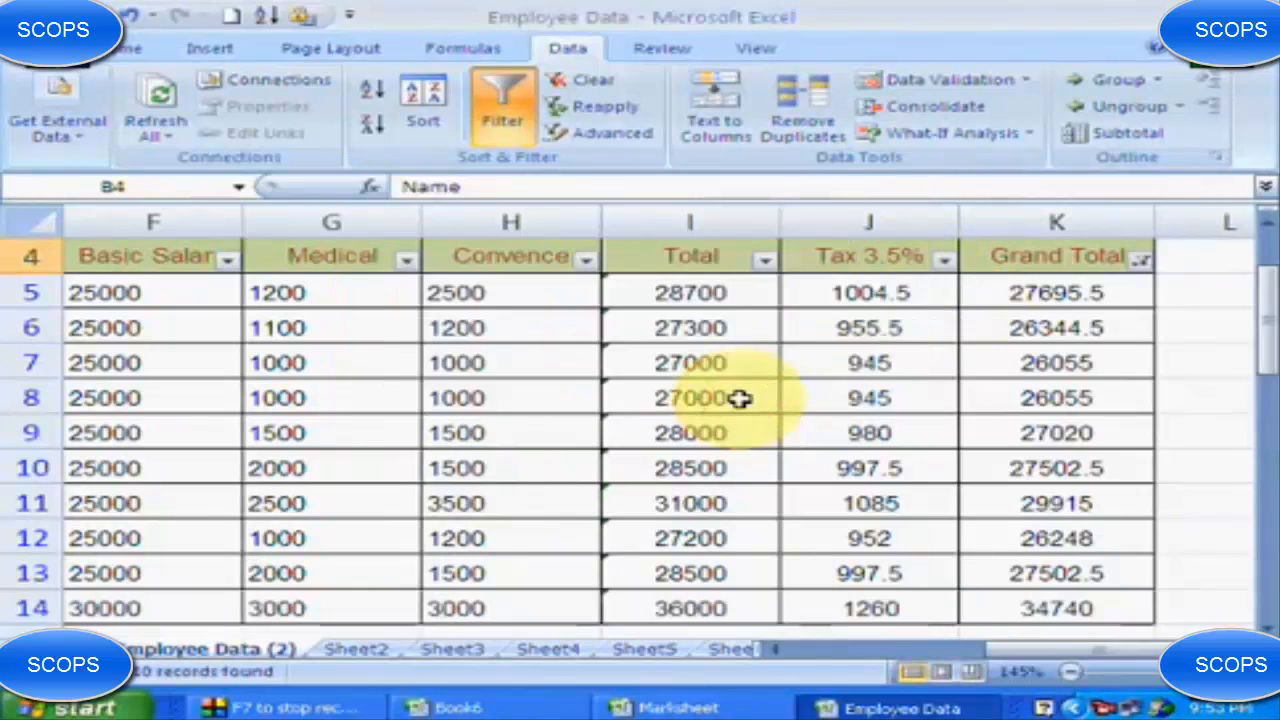
Show all Grand Total values again, and turn off filtering for the employee table.
left_click(1140, 259)
left_click(884, 451)
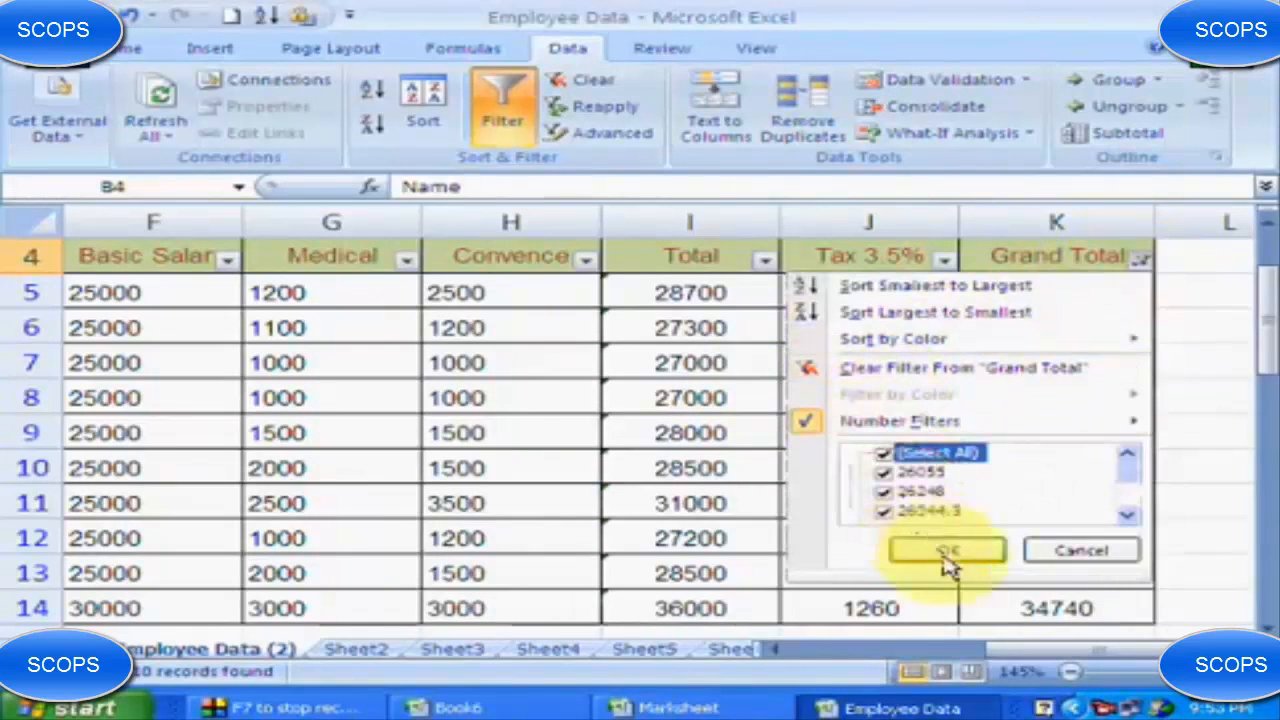
left_click(945, 550)
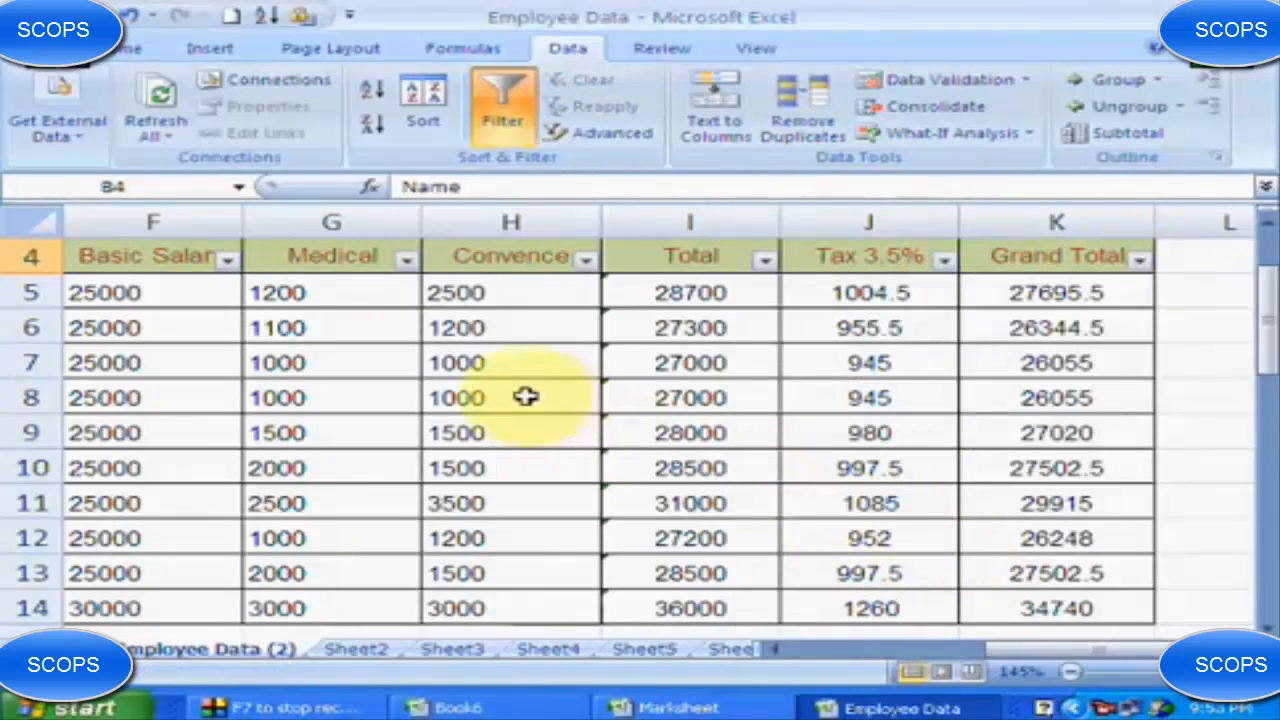
left_click(494, 257)
left_click(500, 125)
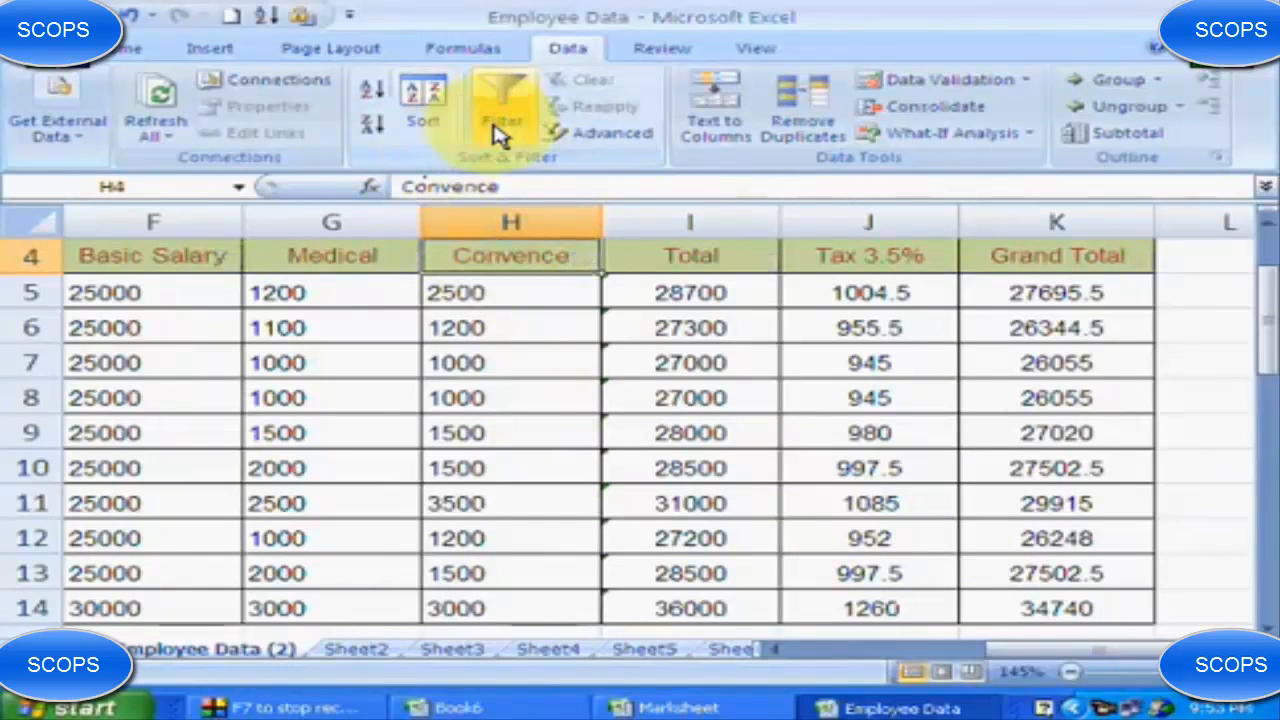